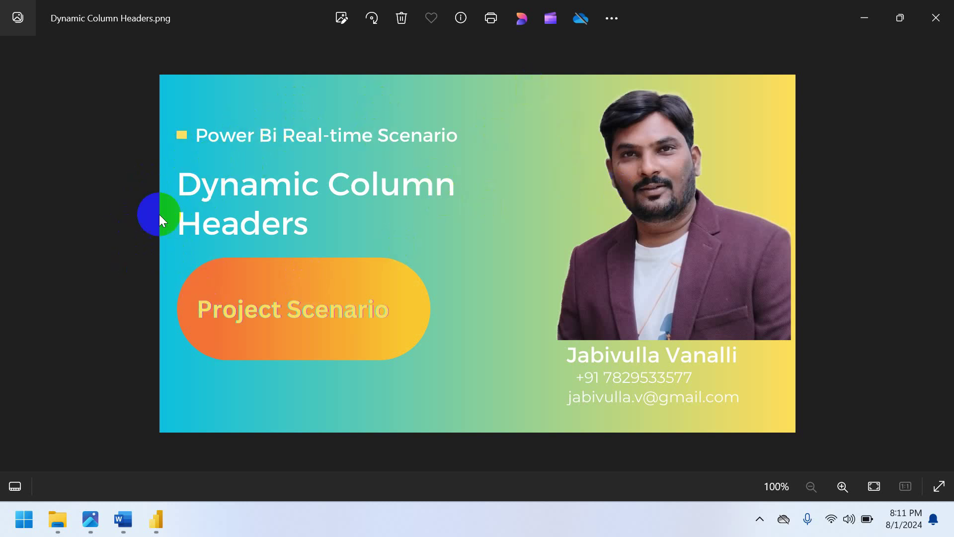
# - Open the Windows Start menu over the Dynamic Column Headers title image in Photos
pyautogui.click(24, 519)
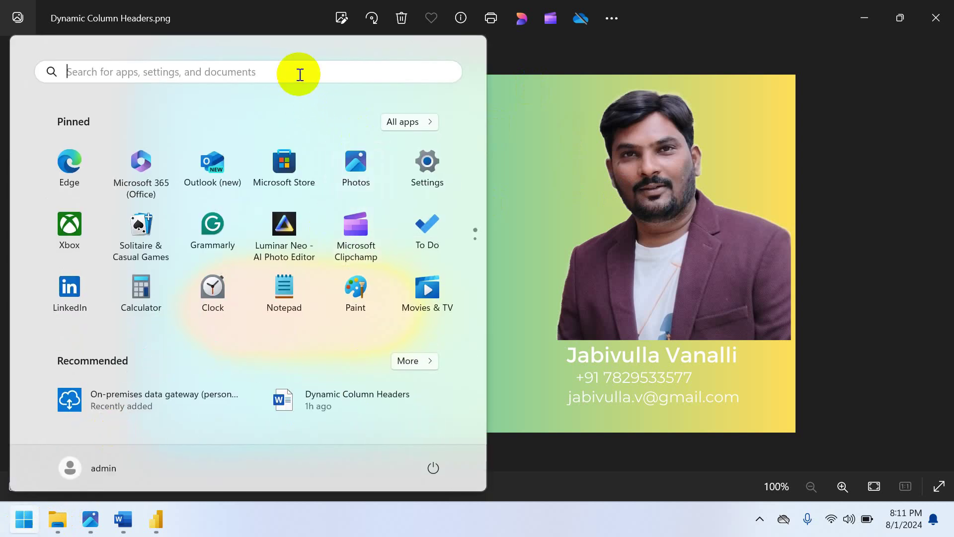
# - Open Paint and handwrite 'Sales Report' on the blank canvas
pyautogui.click(365, 292)
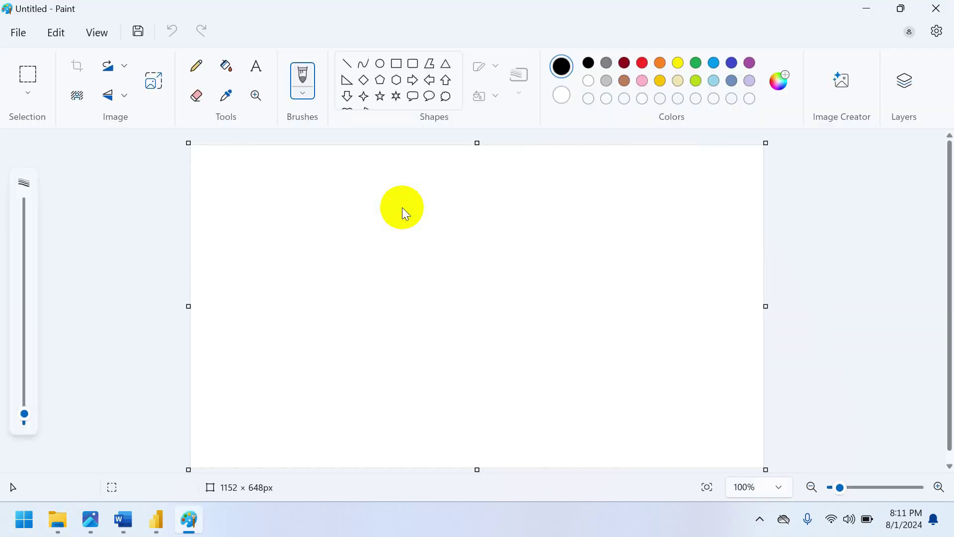
pyautogui.moveTo(316, 205); pyautogui.dragTo(292, 274)
pyautogui.moveTo(341, 242)
pyautogui.mouseDown()
pyautogui.moveTo(401, 221)
pyautogui.moveTo(436, 189)
pyautogui.moveTo(434, 230)
pyautogui.mouseUp()
pyautogui.moveTo(465, 188)
pyautogui.mouseDown()
pyautogui.moveTo(466, 219)
pyautogui.moveTo(472, 201)
pyautogui.moveTo(535, 180)
pyautogui.moveTo(530, 240)
pyautogui.moveTo(593, 176)
pyautogui.moveTo(593, 188)
pyautogui.moveTo(587, 164)
pyautogui.moveTo(642, 172)
pyautogui.moveTo(632, 185)
pyautogui.moveTo(653, 192)
pyautogui.mouseUp()
pyautogui.moveTo(630, 179)
pyautogui.mouseDown()
pyautogui.moveTo(652, 192)
pyautogui.moveTo(664, 160)
pyautogui.mouseUp()
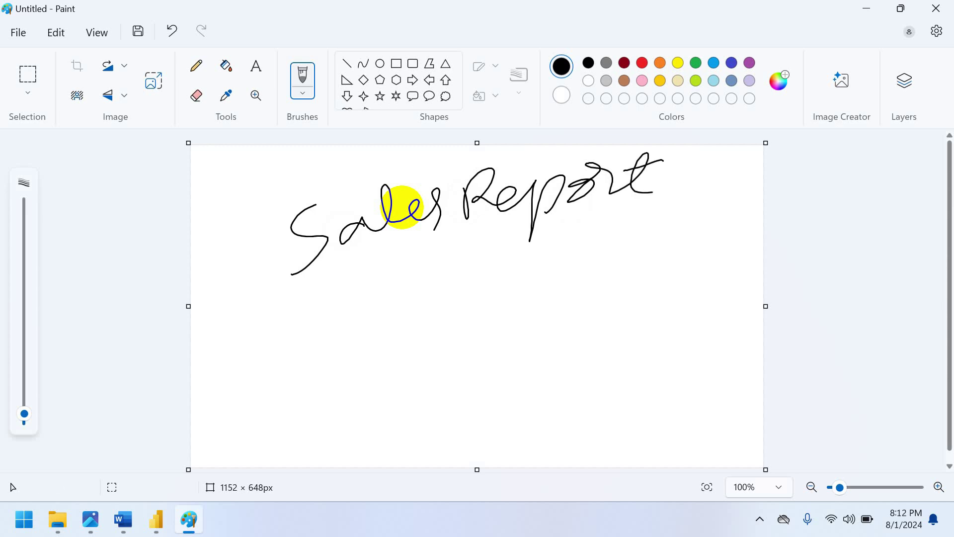
# - Handwrite the underlined 'client A' and 'clients' notes below Sales Report
pyautogui.moveTo(325, 311)
pyautogui.mouseDown()
pyautogui.moveTo(339, 331)
pyautogui.moveTo(373, 328)
pyautogui.moveTo(433, 269)
pyautogui.moveTo(494, 289)
pyautogui.mouseUp()
pyautogui.moveTo(467, 284); pyautogui.dragTo(504, 268)
pyautogui.moveTo(333, 382); pyautogui.dragTo(445, 328)
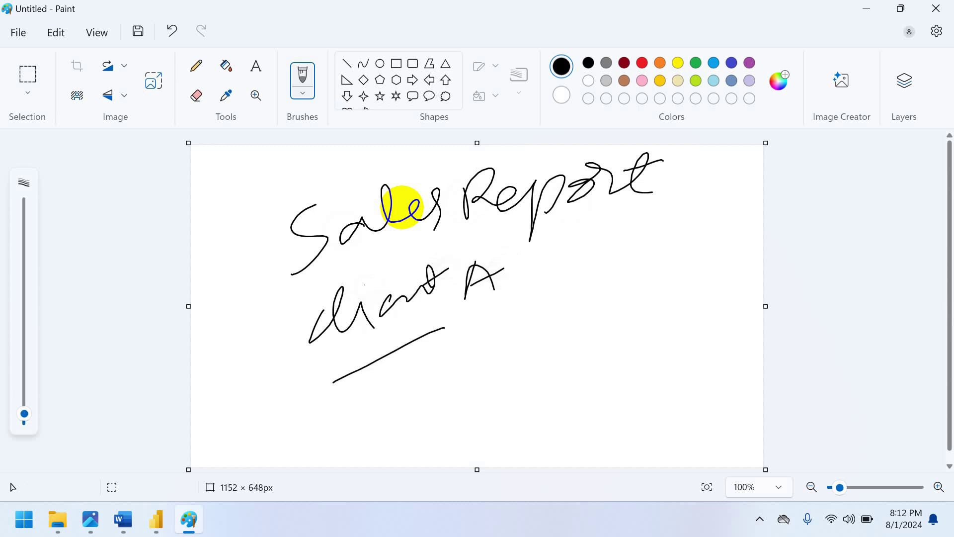
pyautogui.moveTo(569, 251)
pyautogui.mouseDown()
pyautogui.moveTo(556, 279)
pyautogui.moveTo(680, 211)
pyautogui.mouseUp()
pyautogui.click(692, 228)
pyautogui.moveTo(696, 195); pyautogui.dragTo(682, 233)
pyautogui.moveTo(579, 307); pyautogui.dragTo(695, 254)
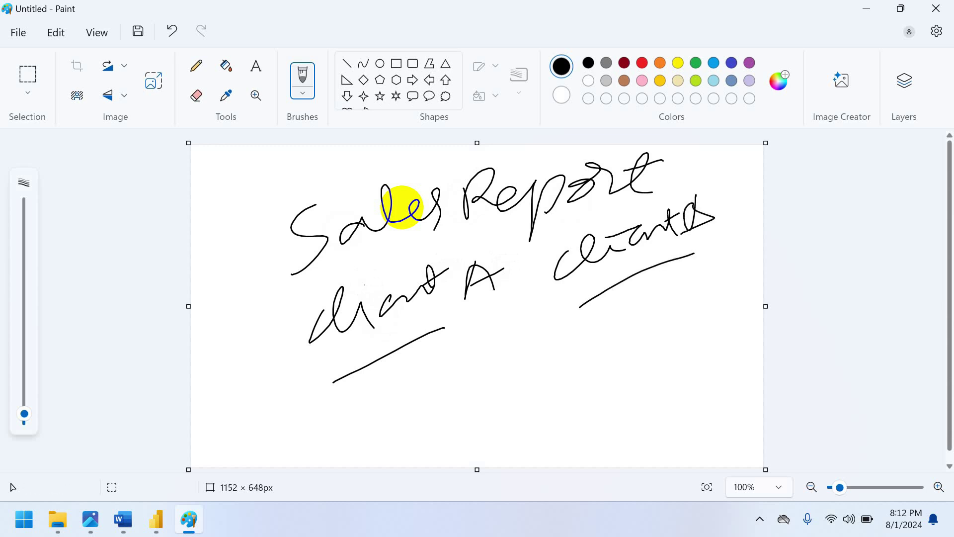
pyautogui.moveTo(727, 205); pyautogui.dragTo(762, 182)
pyautogui.moveTo(735, 221); pyautogui.dragTo(749, 214)
# - Handwrite 'Country', 'Team' and 'Cont' on the next line, then undo the strokes
pyautogui.moveTo(350, 410)
pyautogui.mouseDown()
pyautogui.moveTo(396, 414)
pyautogui.moveTo(447, 388)
pyautogui.moveTo(482, 353)
pyautogui.moveTo(508, 408)
pyautogui.mouseUp()
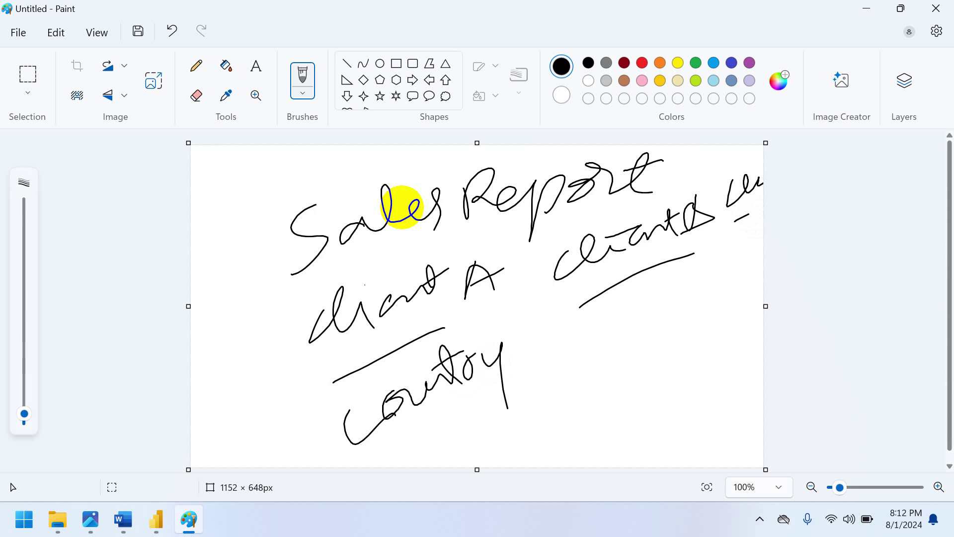
pyautogui.moveTo(552, 330); pyautogui.dragTo(564, 367)
pyautogui.moveTo(539, 341)
pyautogui.mouseDown()
pyautogui.moveTo(564, 366)
pyautogui.moveTo(575, 318)
pyautogui.moveTo(595, 354)
pyautogui.moveTo(615, 345)
pyautogui.moveTo(642, 306)
pyautogui.moveTo(655, 330)
pyautogui.mouseUp()
pyautogui.click(640, 297)
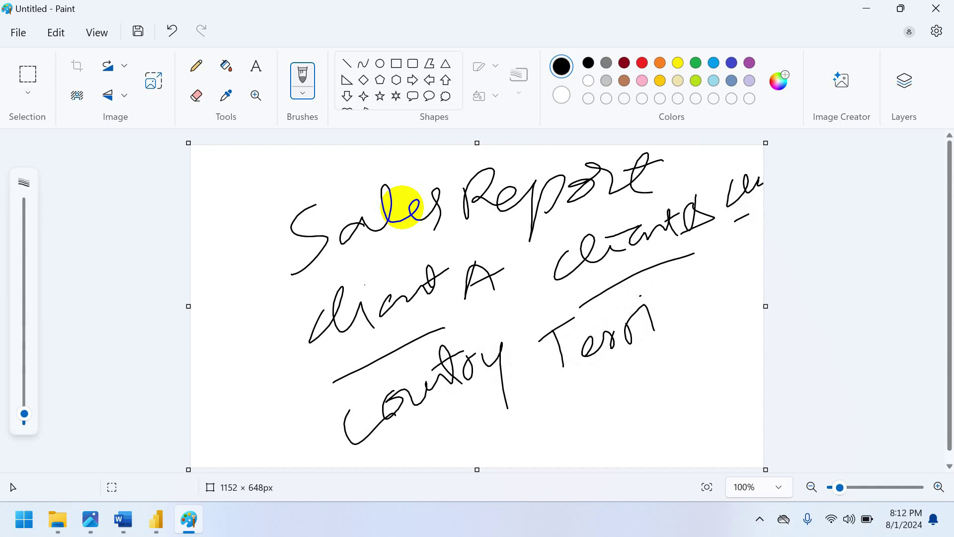
pyautogui.moveTo(705, 284)
pyautogui.mouseDown()
pyautogui.moveTo(698, 314)
pyautogui.moveTo(744, 279)
pyautogui.moveTo(738, 293)
pyautogui.mouseUp()
pyautogui.moveTo(716, 308)
pyautogui.mouseDown()
pyautogui.moveTo(747, 273)
pyautogui.moveTo(763, 269)
pyautogui.mouseUp()
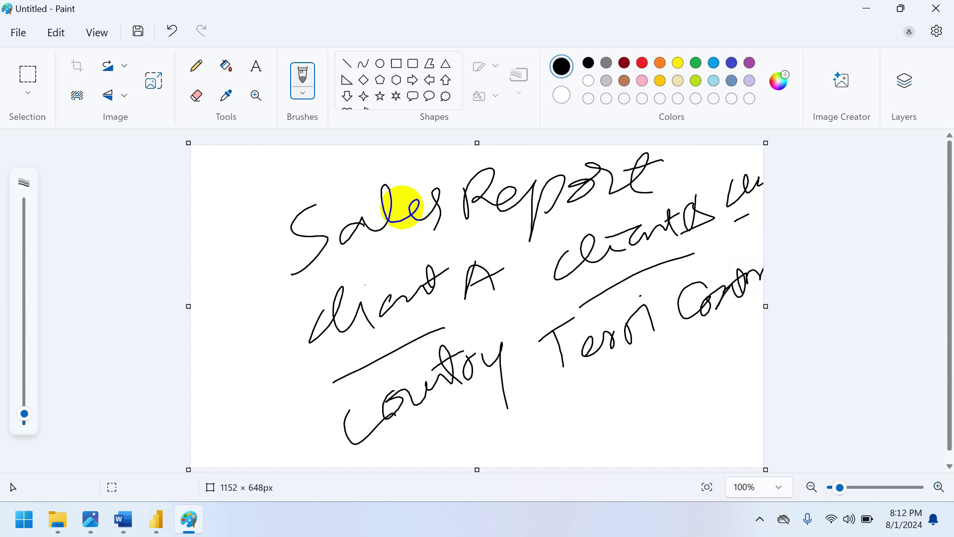
pyautogui.hotkey('ctrl', 'z')
pyautogui.hotkey('ctrl', 'z')
pyautogui.hotkey('ctrl', 'z')
pyautogui.hotkey('ctrl', 'z')
pyautogui.hotkey('ctrl', 'z')
pyautogui.hotkey('ctrl', 'z')
pyautogui.hotkey('ctrl', 'z')
pyautogui.hotkey('ctrl', 'z')
pyautogui.hotkey('ctrl', 'z')
pyautogui.hotkey('ctrl', 'z')
pyautogui.hotkey('ctrl', 'z')
pyautogui.hotkey('ctrl', 'z')
pyautogui.hotkey('ctrl', 'z')
pyautogui.hotkey('ctrl', 'z')
pyautogui.hotkey('ctrl', 'z')
pyautogui.hotkey('ctrl', 'z')
pyautogui.hotkey('ctrl', 'z')
pyautogui.hotkey('ctrl', 'z')
pyautogui.hotkey('ctrl', 'z')
pyautogui.hotkey('ctrl', 'z')
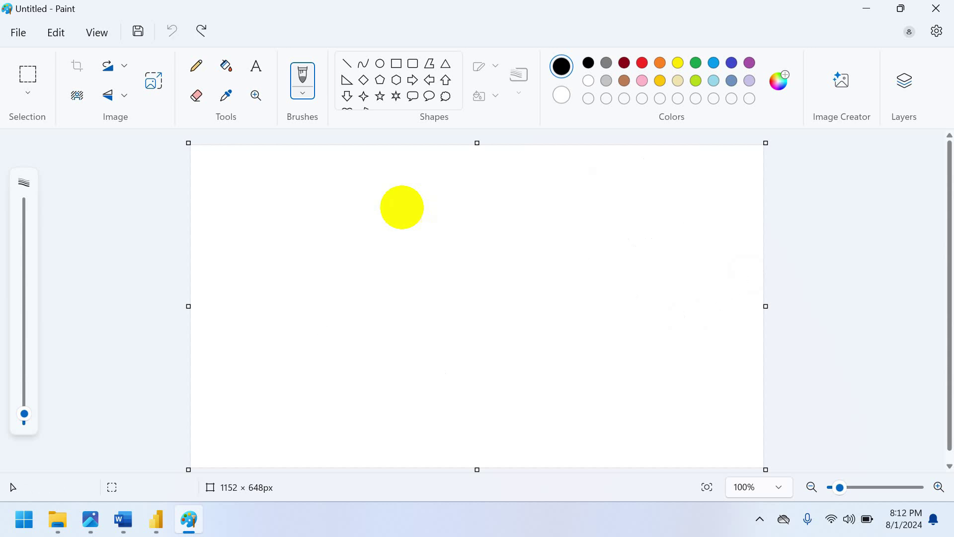
# - Handwrite '1) Query parameters' on the Paint canvas
pyautogui.moveTo(319, 194)
pyautogui.mouseDown()
pyautogui.moveTo(330, 252)
pyautogui.moveTo(312, 264)
pyautogui.mouseUp()
pyautogui.moveTo(413, 192)
pyautogui.mouseDown()
pyautogui.moveTo(371, 210)
pyautogui.moveTo(417, 242)
pyautogui.moveTo(454, 209)
pyautogui.moveTo(488, 212)
pyautogui.moveTo(503, 186)
pyautogui.moveTo(505, 219)
pyautogui.mouseUp()
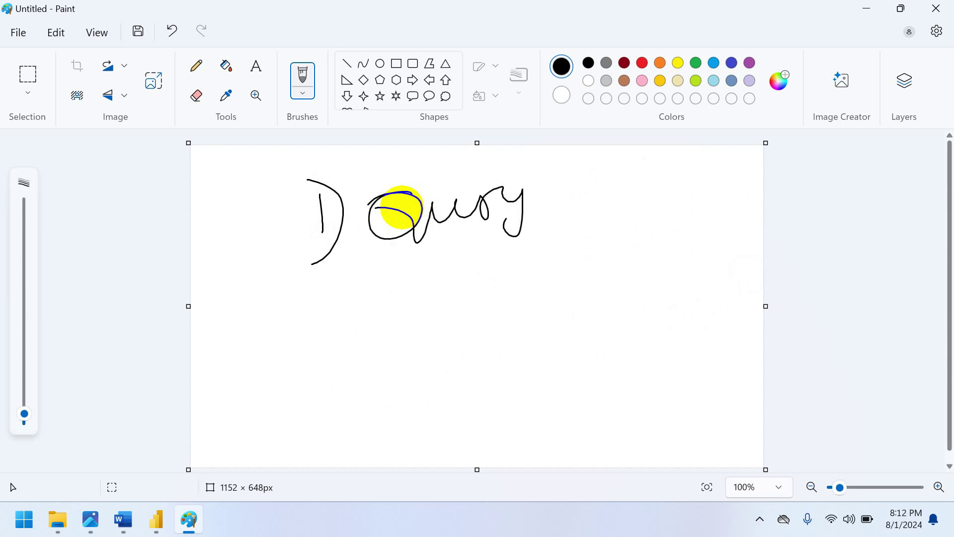
pyautogui.moveTo(546, 184)
pyautogui.mouseDown()
pyautogui.moveTo(567, 201)
pyautogui.moveTo(735, 185)
pyautogui.moveTo(759, 171)
pyautogui.mouseUp()
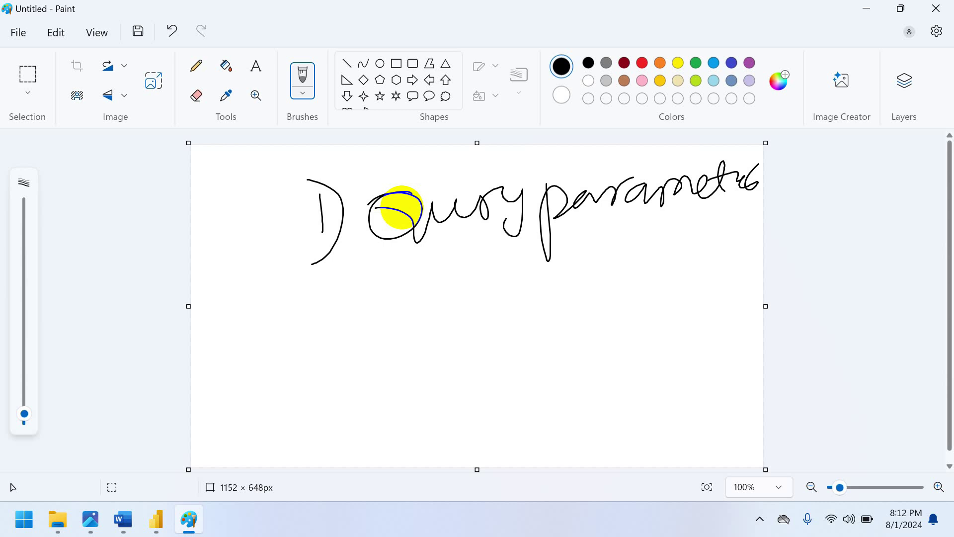
# - Handwrite '2) use field parameters' on the second line
pyautogui.moveTo(316, 313)
pyautogui.mouseDown()
pyautogui.moveTo(298, 331)
pyautogui.moveTo(333, 359)
pyautogui.mouseUp()
pyautogui.moveTo(324, 274); pyautogui.dragTo(351, 372)
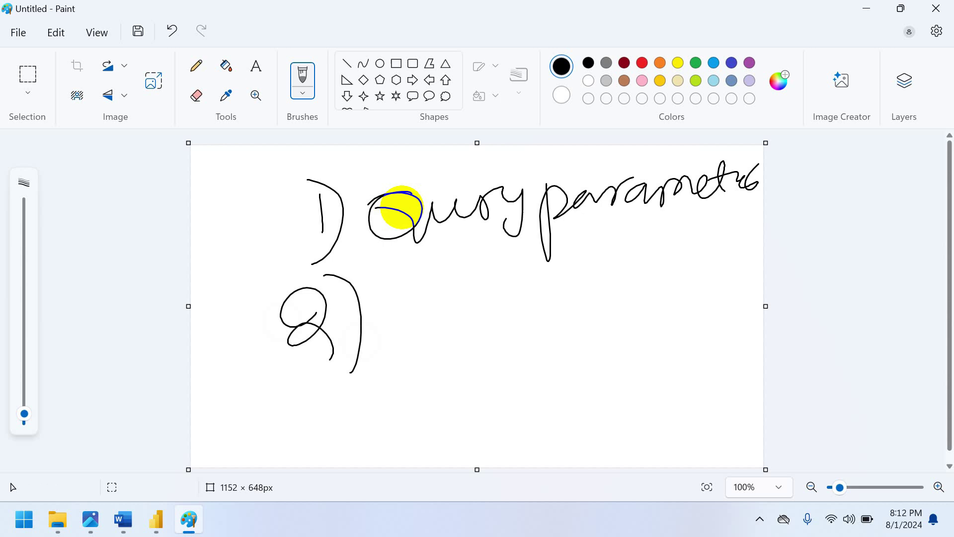
pyautogui.moveTo(391, 297)
pyautogui.mouseDown()
pyautogui.moveTo(485, 283)
pyautogui.moveTo(501, 307)
pyautogui.mouseUp()
pyautogui.moveTo(567, 265)
pyautogui.mouseDown()
pyautogui.moveTo(532, 299)
pyautogui.moveTo(579, 302)
pyautogui.moveTo(579, 280)
pyautogui.moveTo(604, 299)
pyautogui.moveTo(629, 276)
pyautogui.moveTo(639, 316)
pyautogui.moveTo(671, 279)
pyautogui.moveTo(696, 335)
pyautogui.moveTo(711, 275)
pyautogui.moveTo(763, 292)
pyautogui.mouseUp()
pyautogui.click(578, 280)
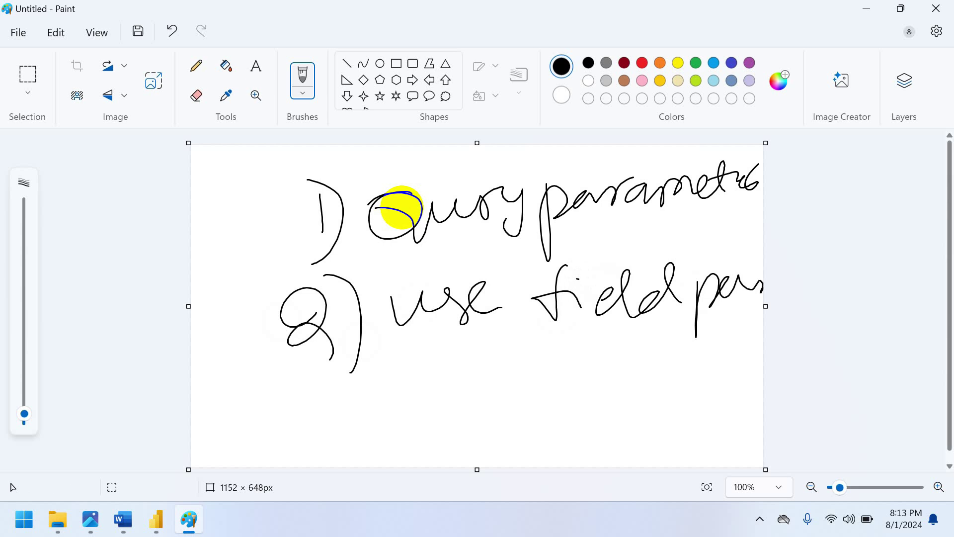
# - Add a 'header' note on a third line and bring Power BI Desktop forward
pyautogui.moveTo(388, 371)
pyautogui.mouseDown()
pyautogui.moveTo(398, 431)
pyautogui.moveTo(421, 396)
pyautogui.moveTo(392, 403)
pyautogui.moveTo(416, 394)
pyautogui.mouseUp()
pyautogui.moveTo(421, 381); pyautogui.dragTo(409, 414)
pyautogui.moveTo(450, 393)
pyautogui.mouseDown()
pyautogui.moveTo(539, 373)
pyautogui.moveTo(548, 352)
pyautogui.moveTo(603, 388)
pyautogui.moveTo(636, 351)
pyautogui.mouseUp()
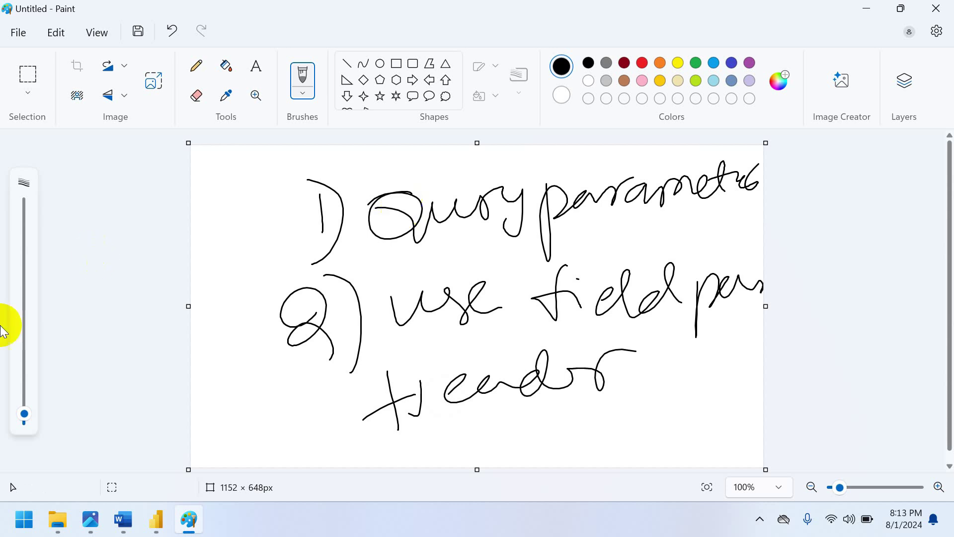
pyautogui.click(164, 519)
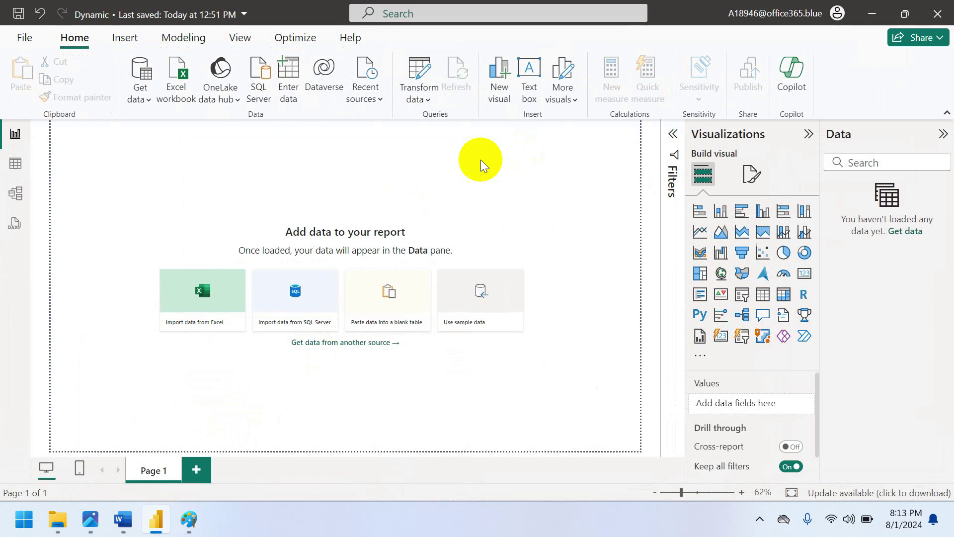
# - Reconnect to the recent SQL server and load DimGeography from AdventureWorksDW2022
pyautogui.click(374, 93)
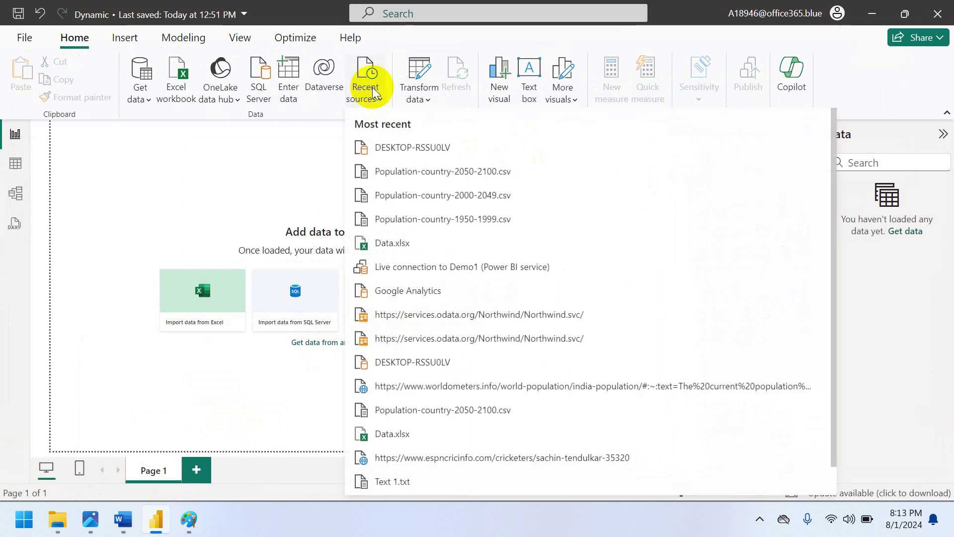
pyautogui.click(395, 146)
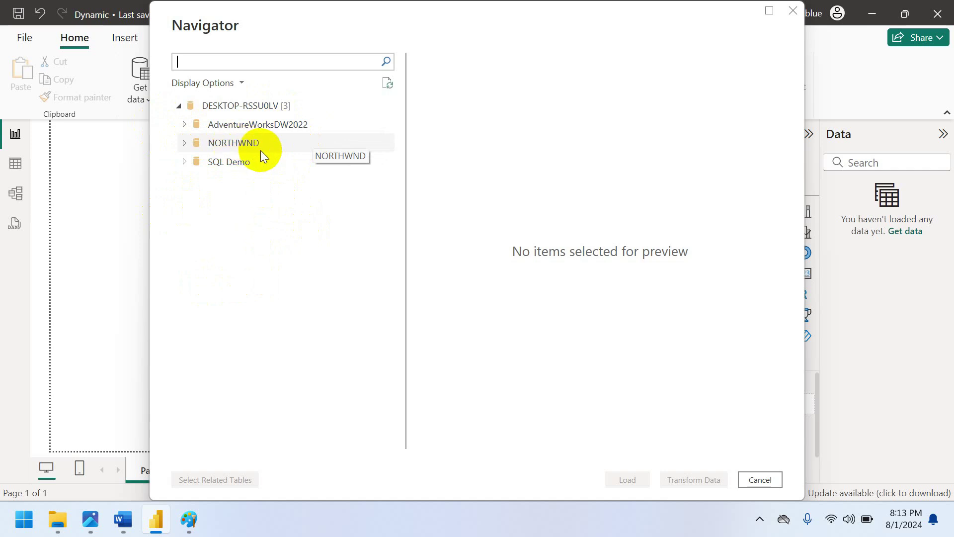
pyautogui.click(181, 125)
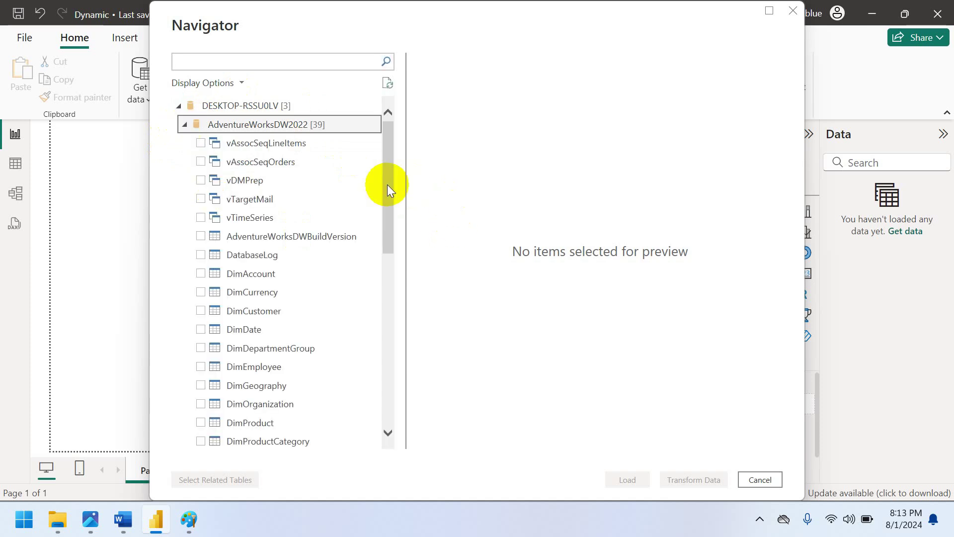
pyautogui.moveTo(388, 188); pyautogui.dragTo(389, 261)
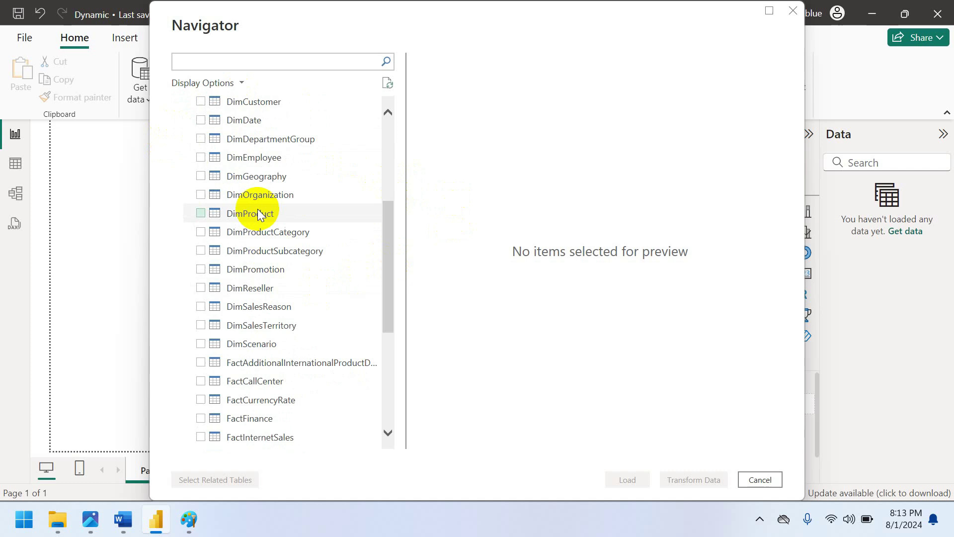
pyautogui.click(200, 176)
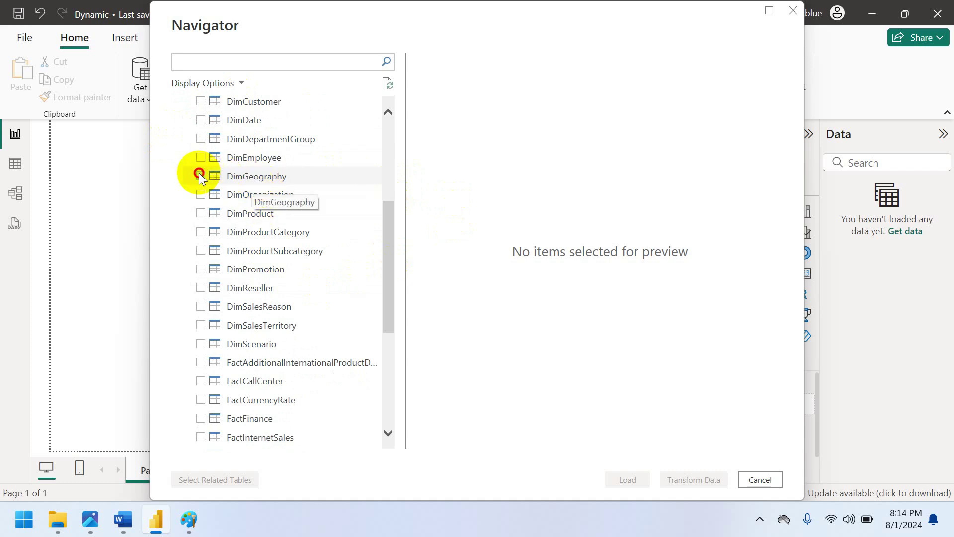
pyautogui.click(618, 475)
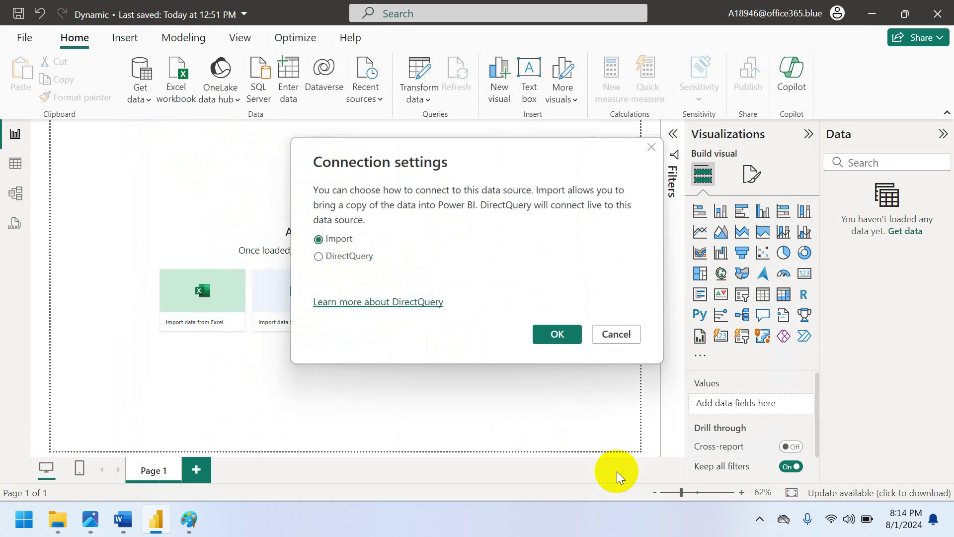
# - Import DimGeography and review its 655 rows and the EnglishCountryRegionName filter in Table view
pyautogui.click(557, 333)
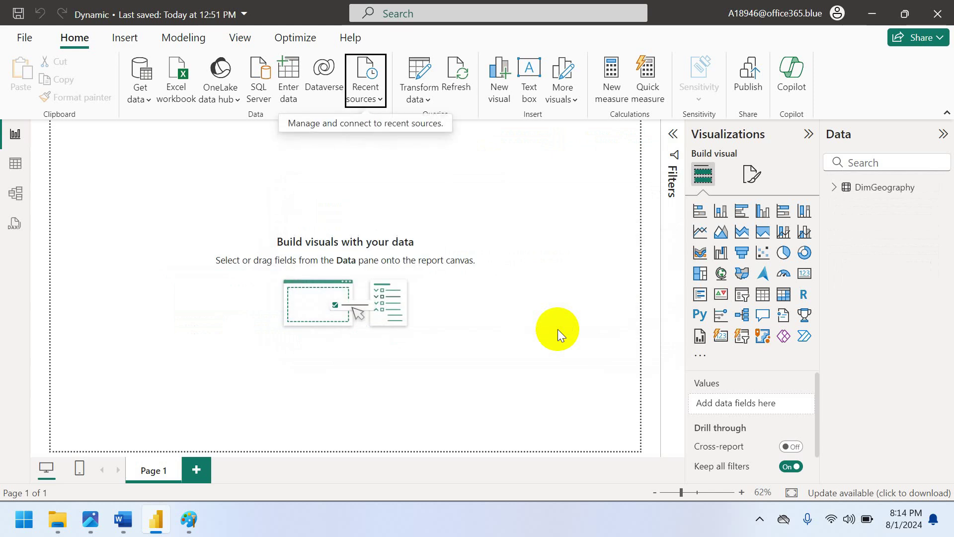
pyautogui.click(28, 160)
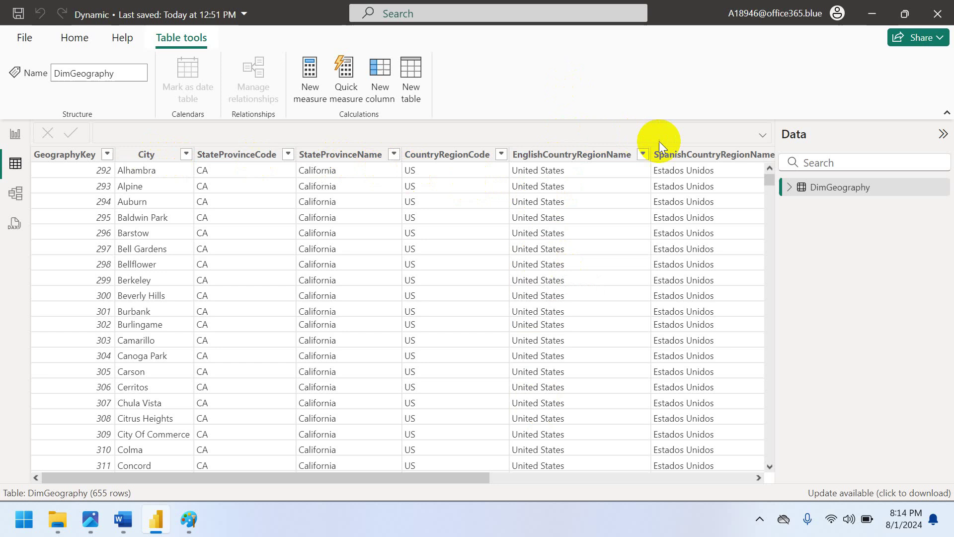
pyautogui.click(643, 155)
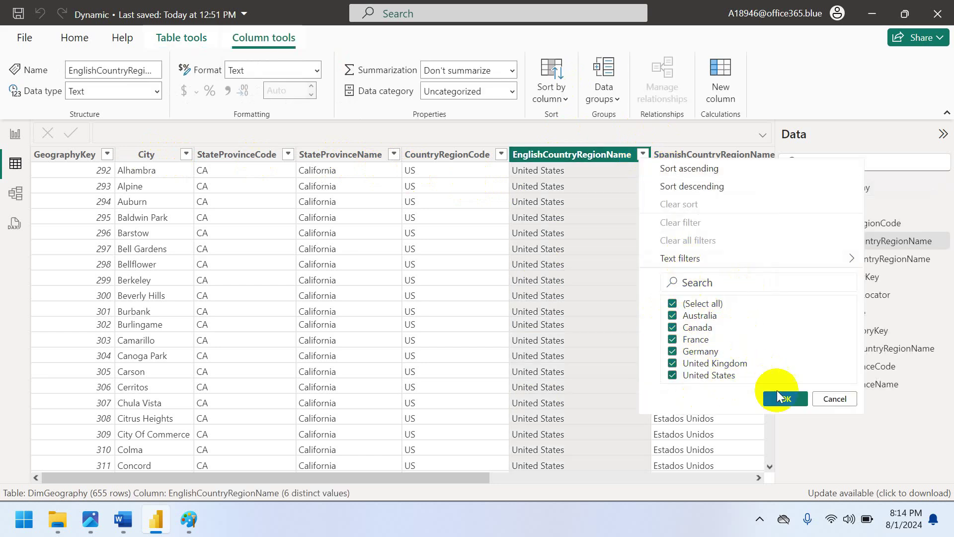
pyautogui.click(782, 399)
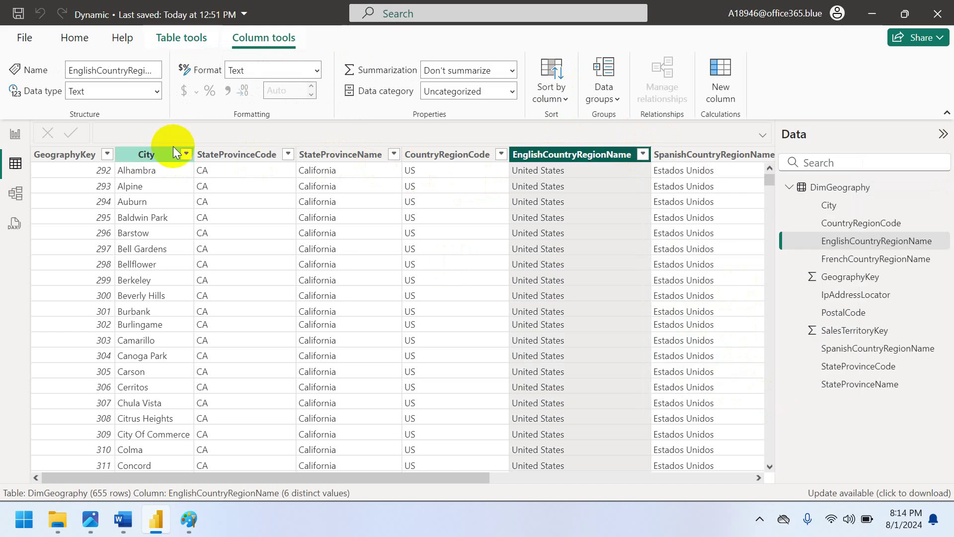
pyautogui.click(15, 143)
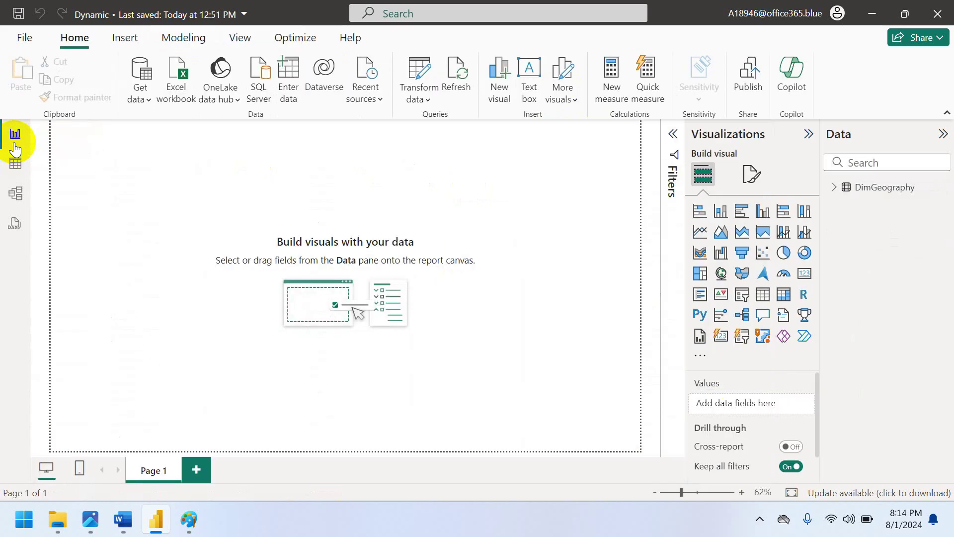
pyautogui.click(412, 94)
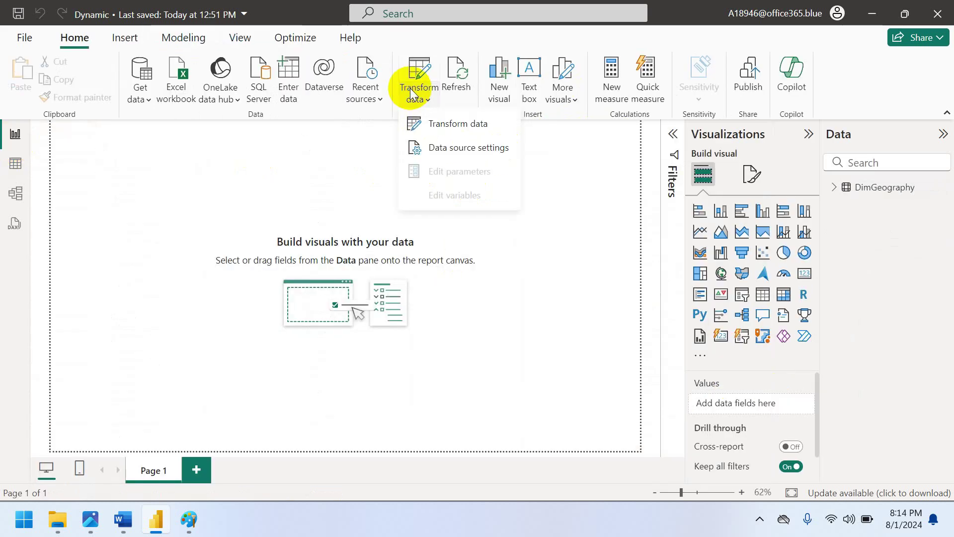
# - In Power Query, create Text parameter Parameter1 with current value Australia
pyautogui.click(445, 129)
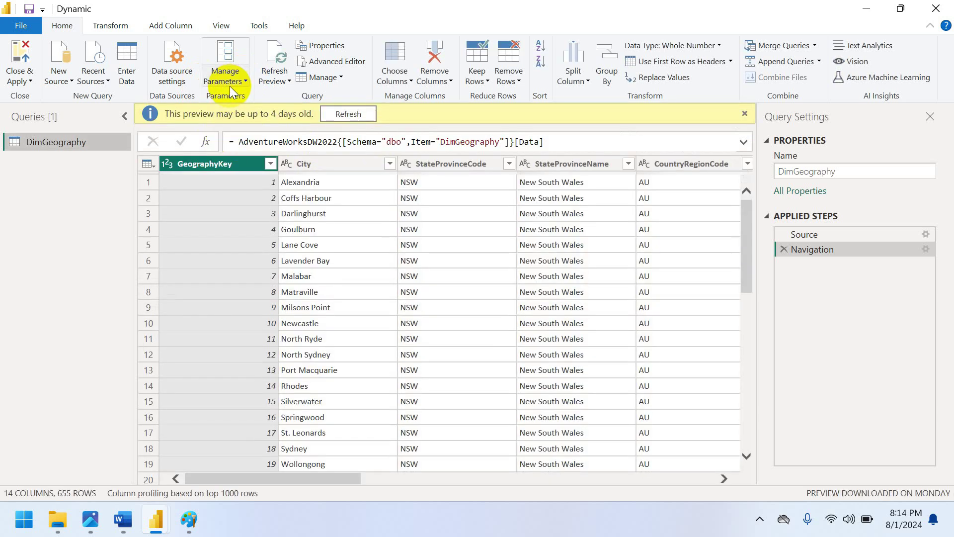
pyautogui.click(745, 113)
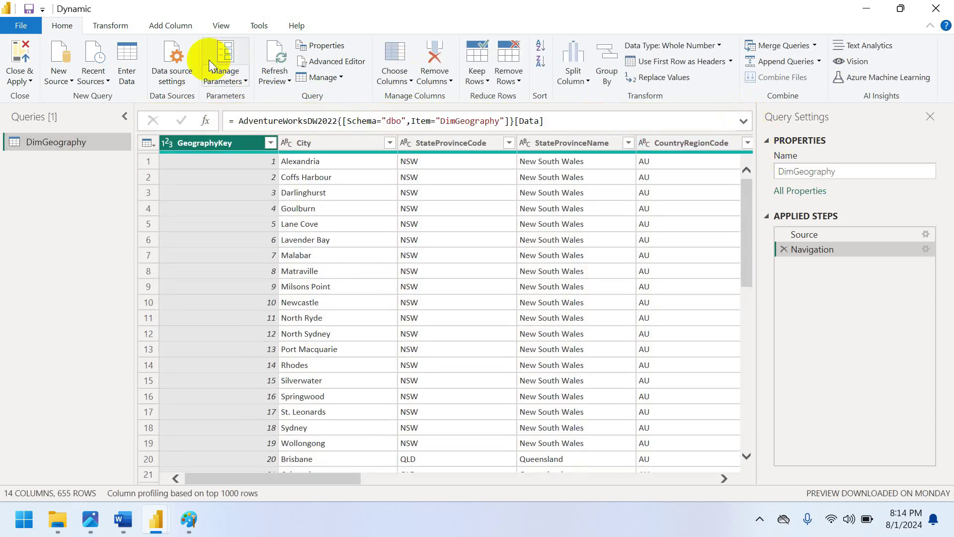
pyautogui.click(231, 77)
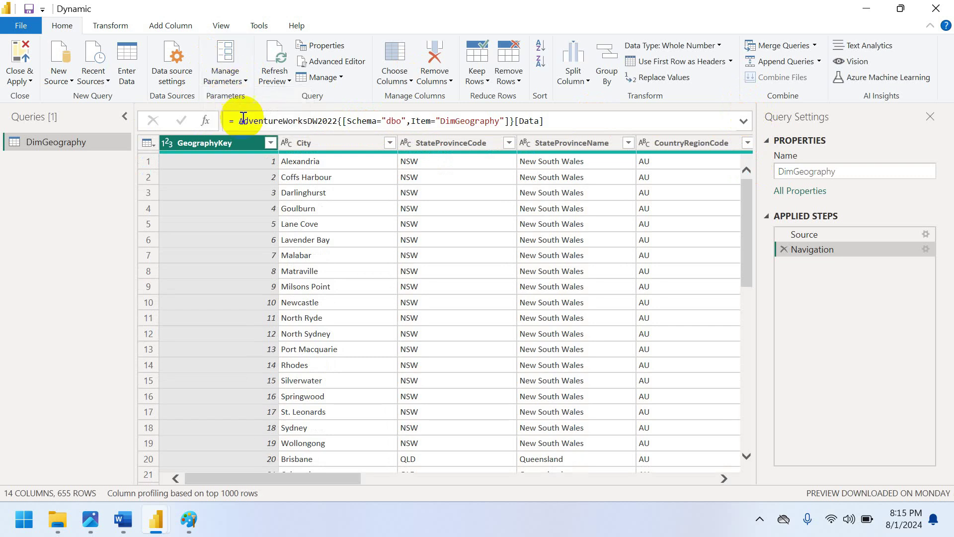
pyautogui.click(233, 79)
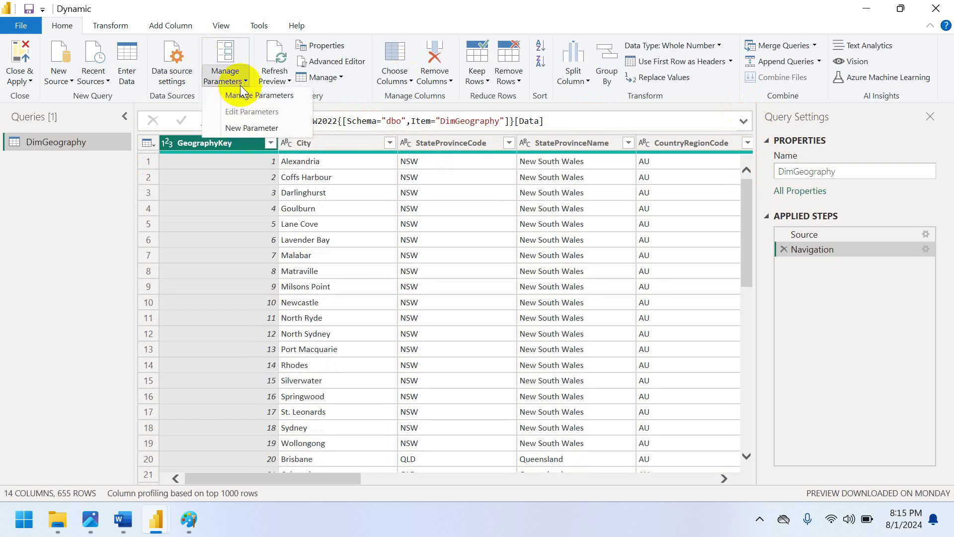
pyautogui.click(251, 128)
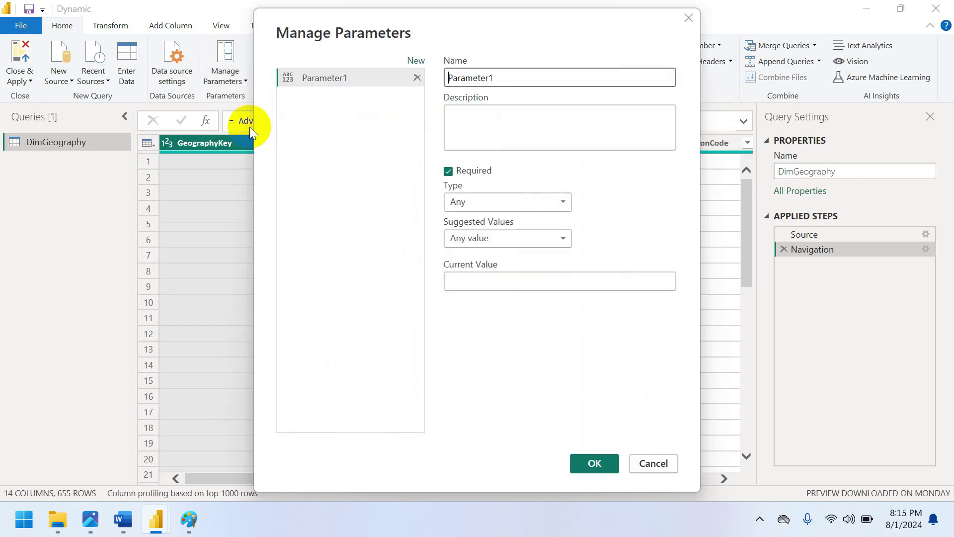
pyautogui.click(479, 202)
pyautogui.click(472, 322)
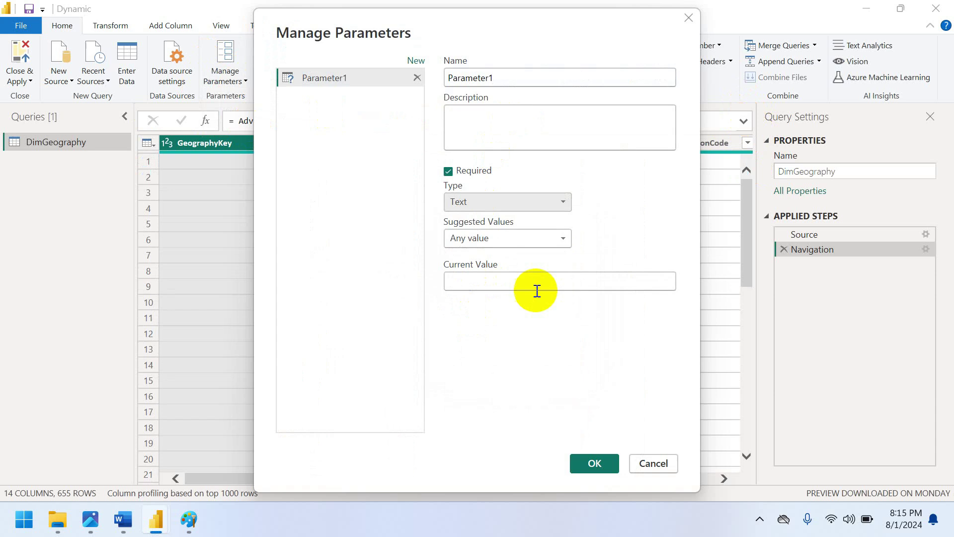
pyautogui.click(477, 281)
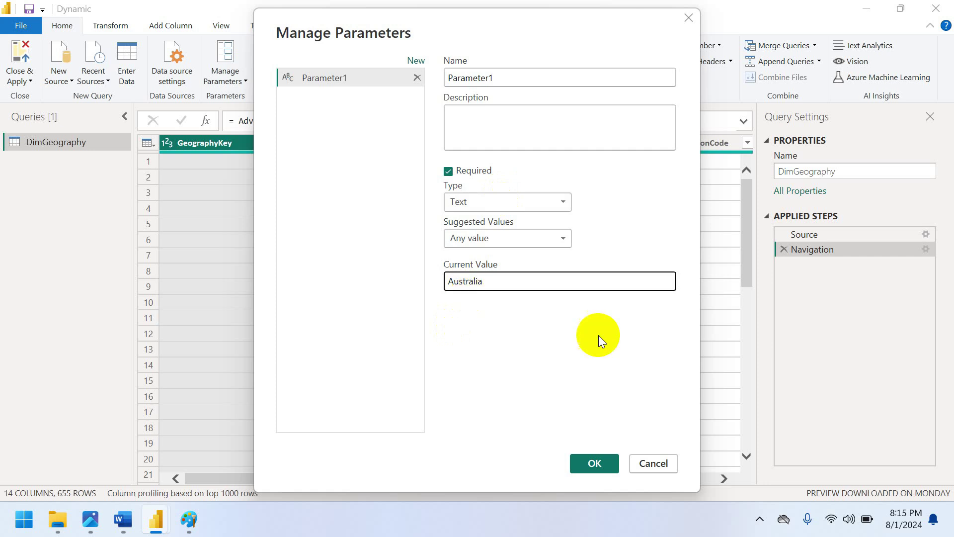
pyautogui.click(594, 463)
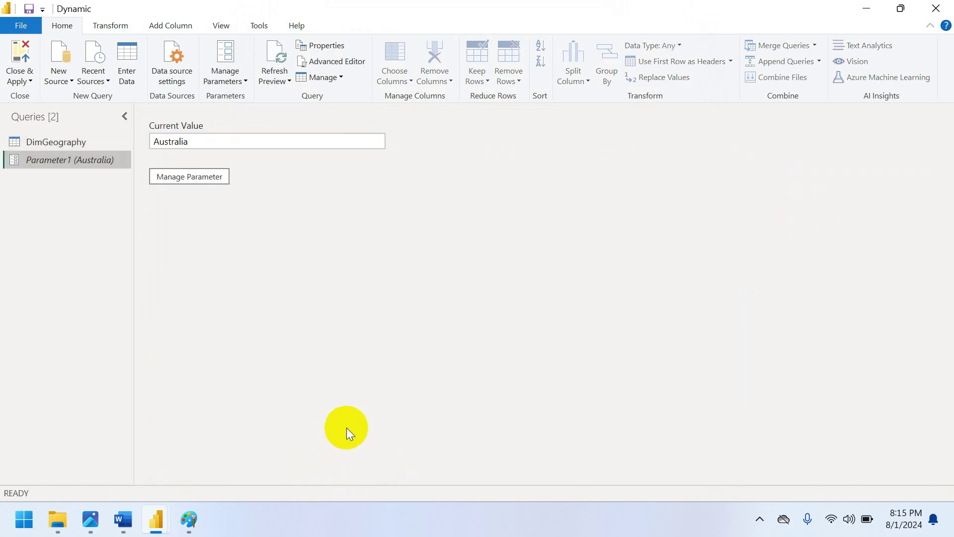
# - Check DimGeography's country columns and Parameter1's Australia value, ending on the DimGeography preview
pyautogui.click(80, 142)
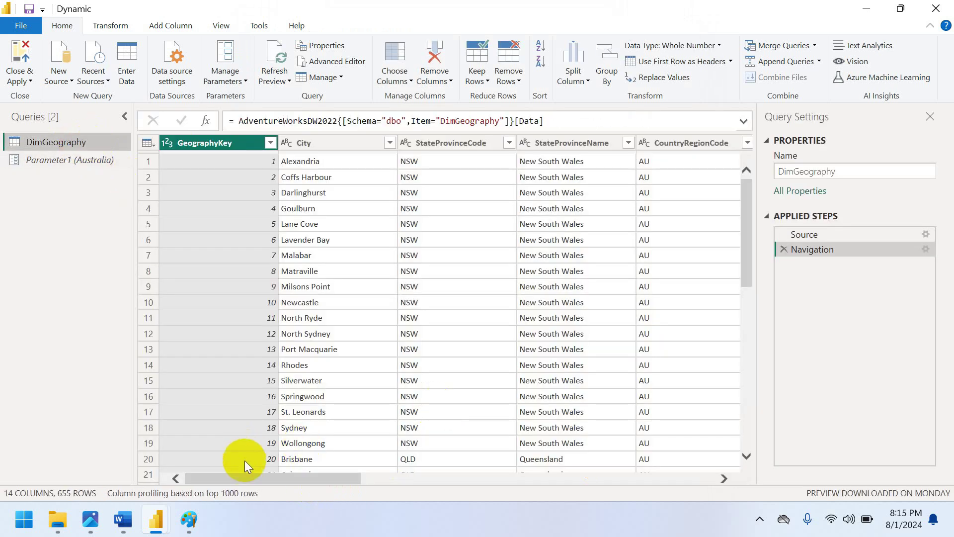
pyautogui.moveTo(227, 474); pyautogui.dragTo(337, 478)
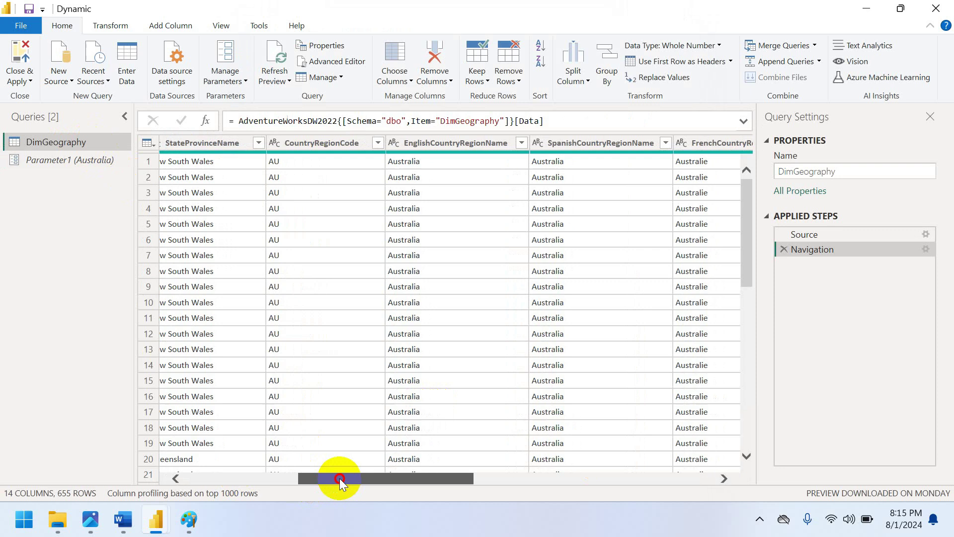
pyautogui.click(99, 165)
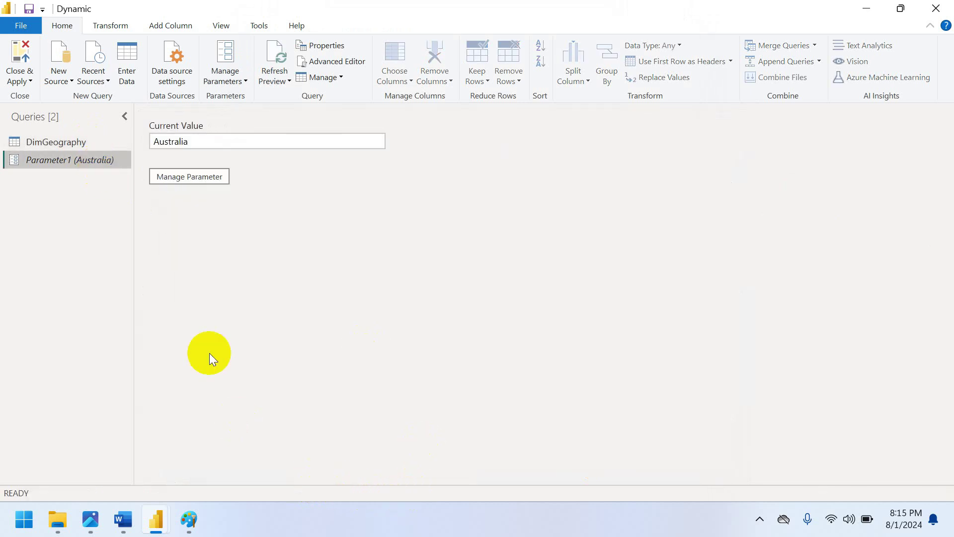
pyautogui.click(50, 134)
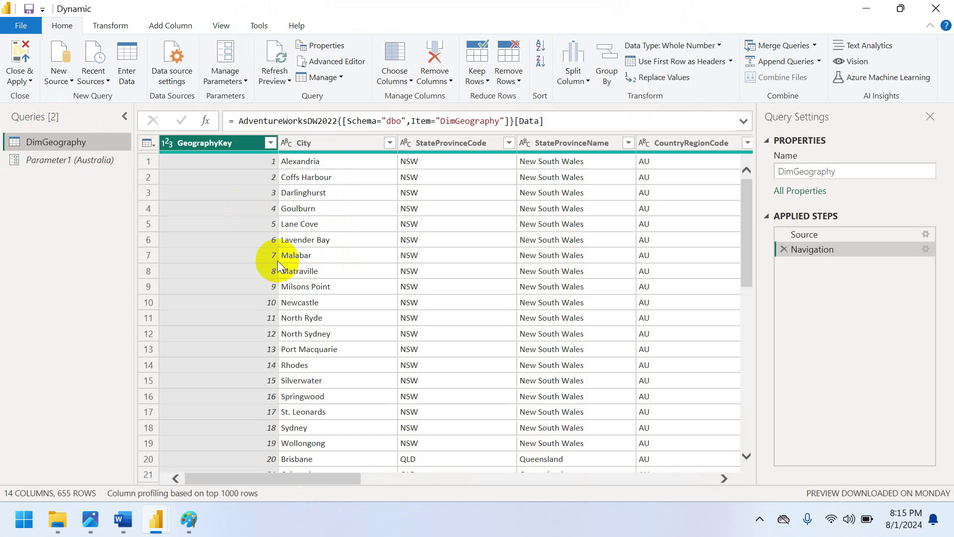
# - Create Text parameter Parameter2 with current value Malabar, then recheck Parameter1 and DimGeography
pyautogui.click(230, 80)
pyautogui.click(251, 127)
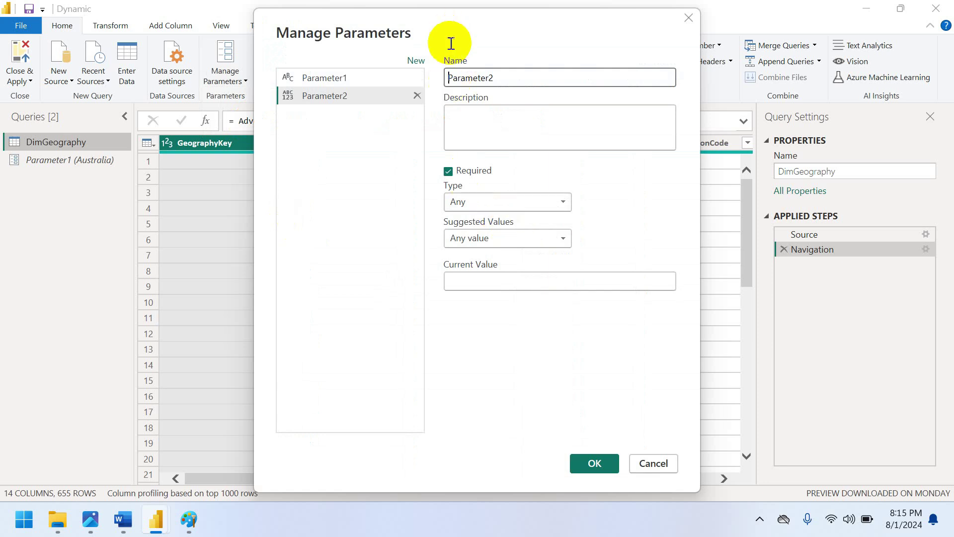
pyautogui.click(500, 196)
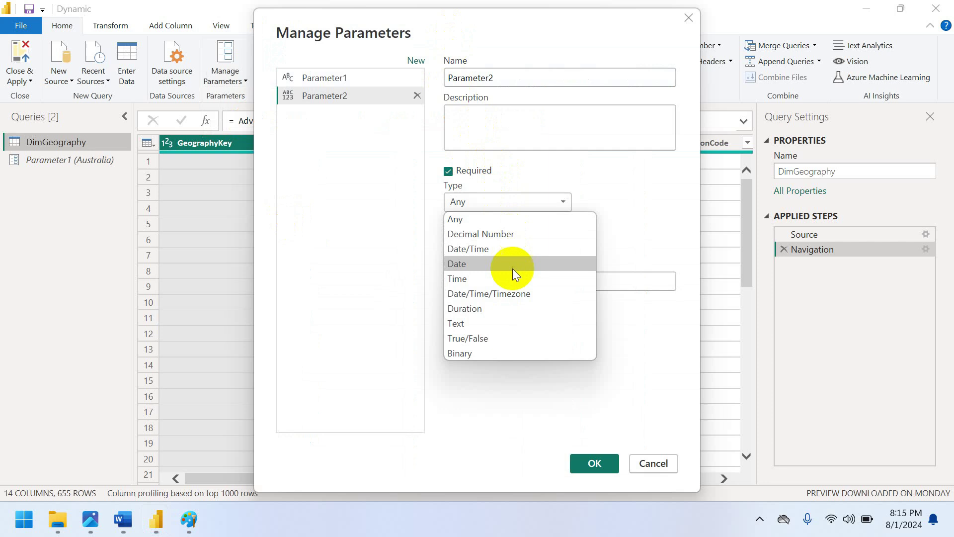
pyautogui.click(492, 323)
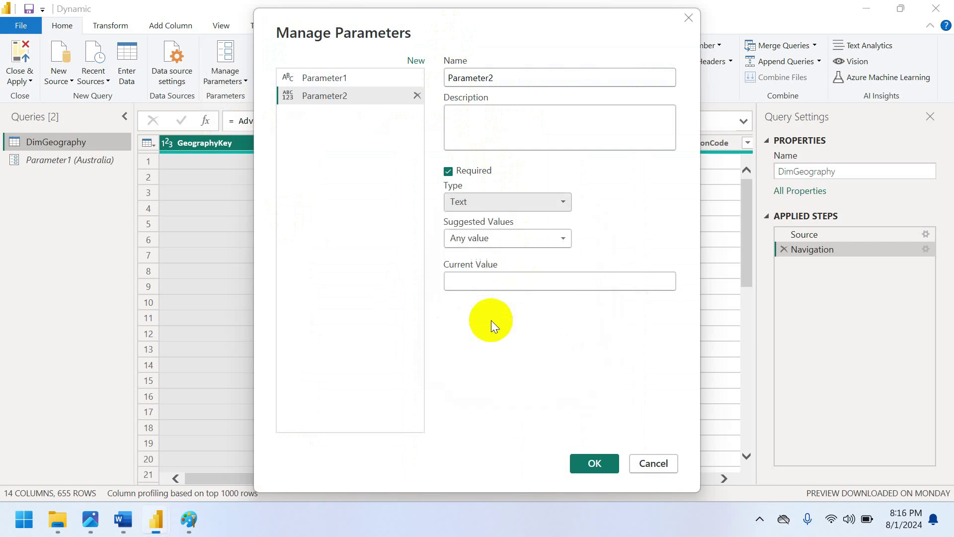
pyautogui.click(465, 281)
pyautogui.write('Ma')
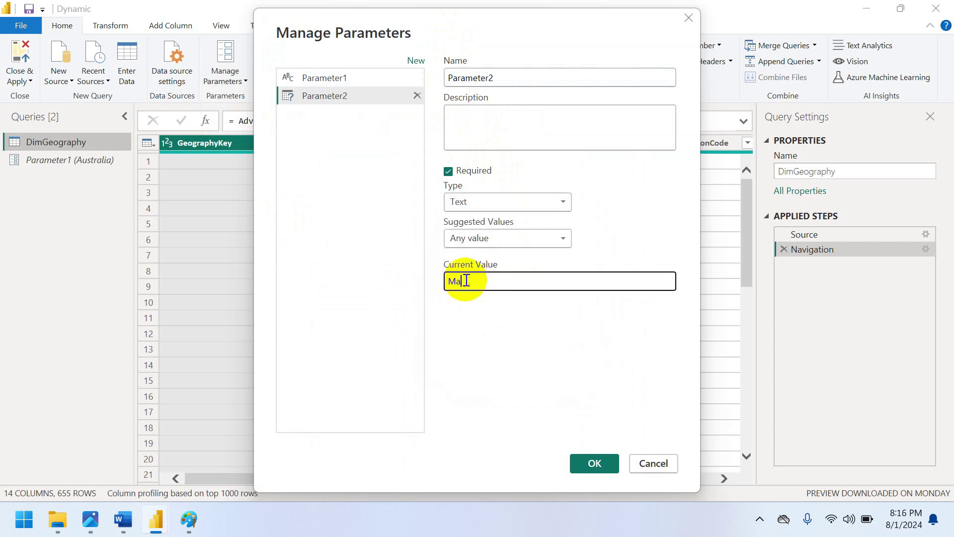
pyautogui.write('labar')
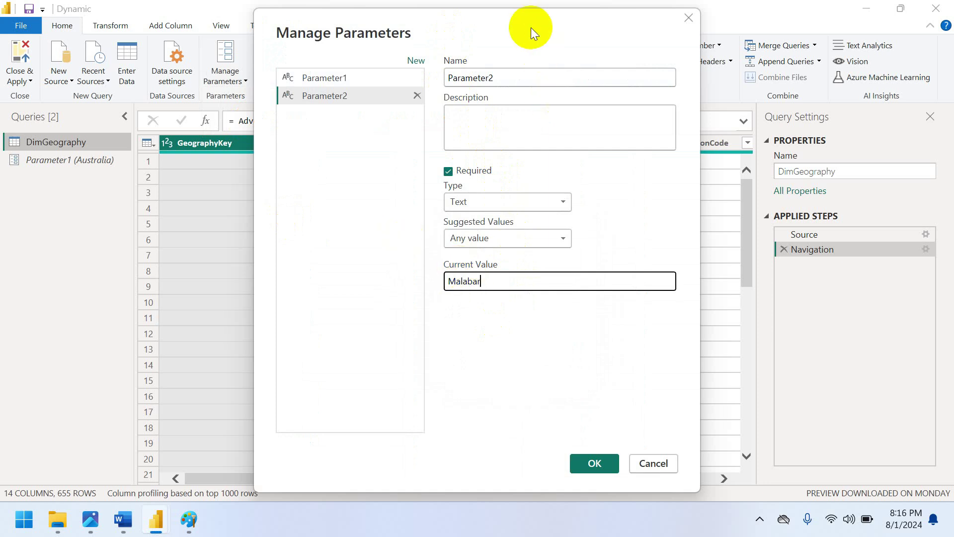
pyautogui.moveTo(531, 28); pyautogui.dragTo(543, 30)
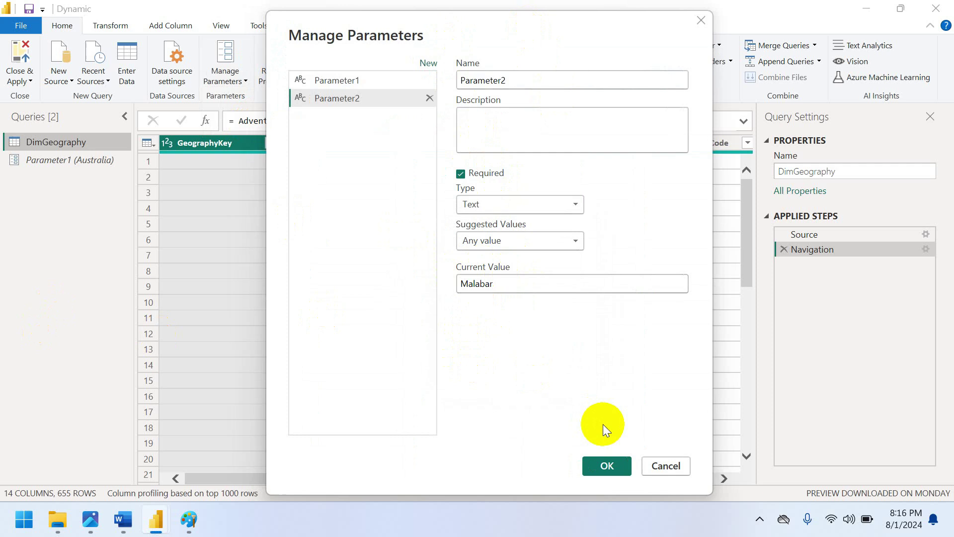
pyautogui.click(607, 466)
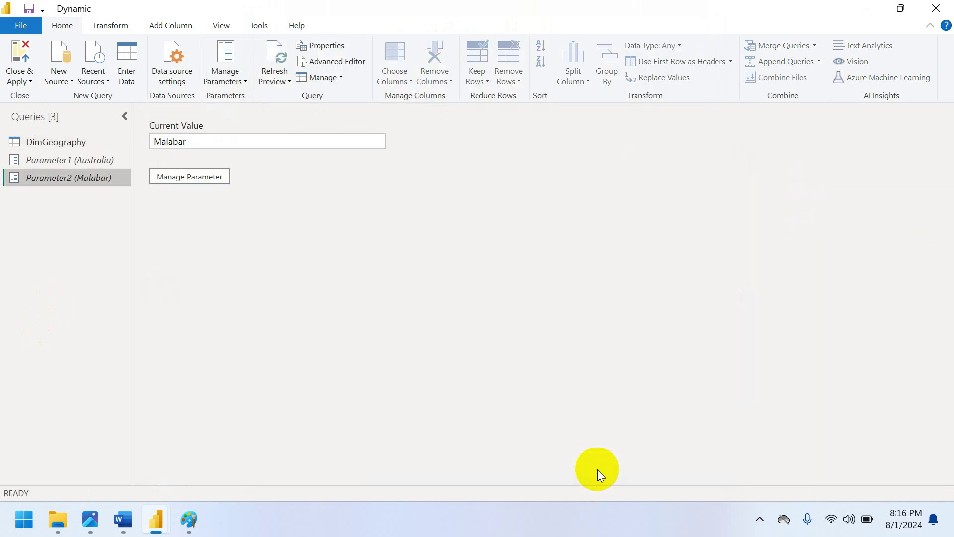
pyautogui.click(104, 160)
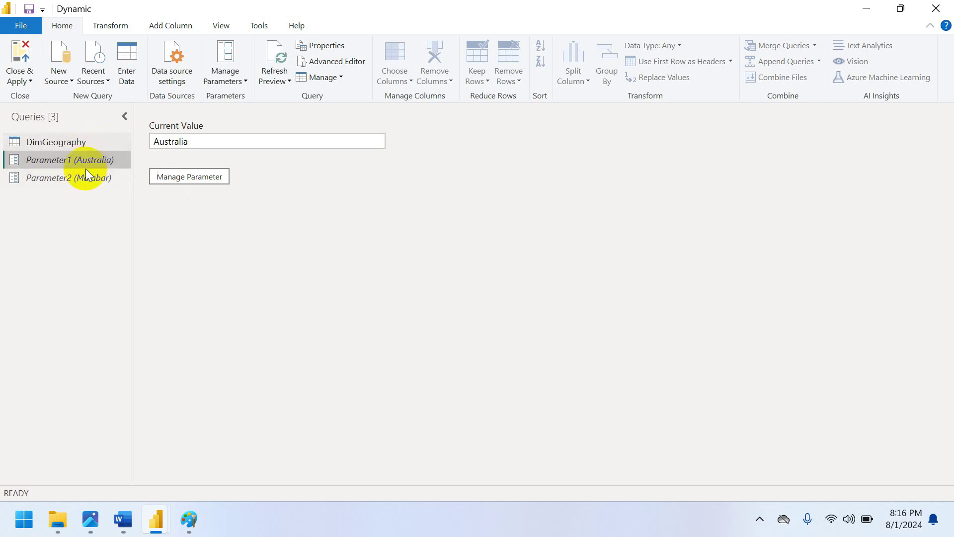
pyautogui.click(67, 141)
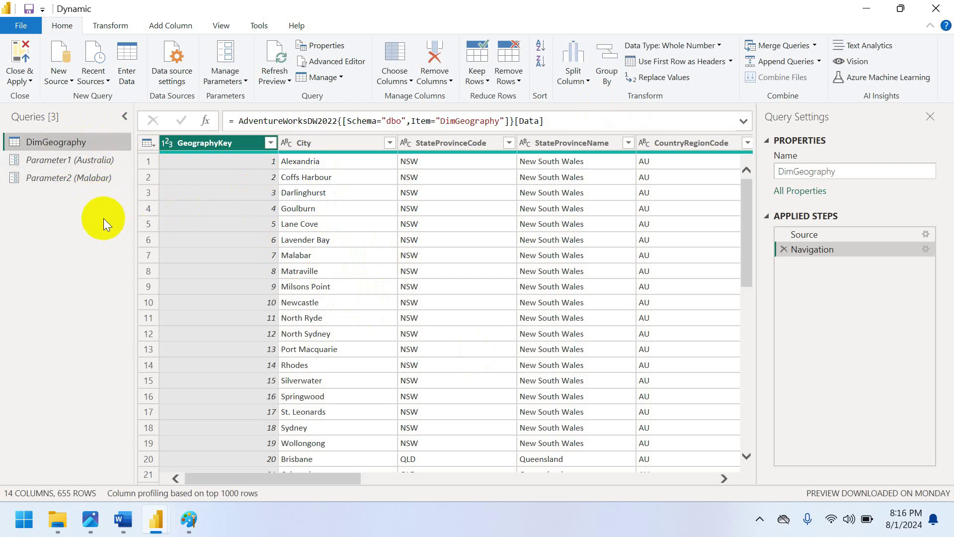
# - Enable load for Parameter1 and Parameter2, then Close & Apply the query changes
pyautogui.click(25, 83)
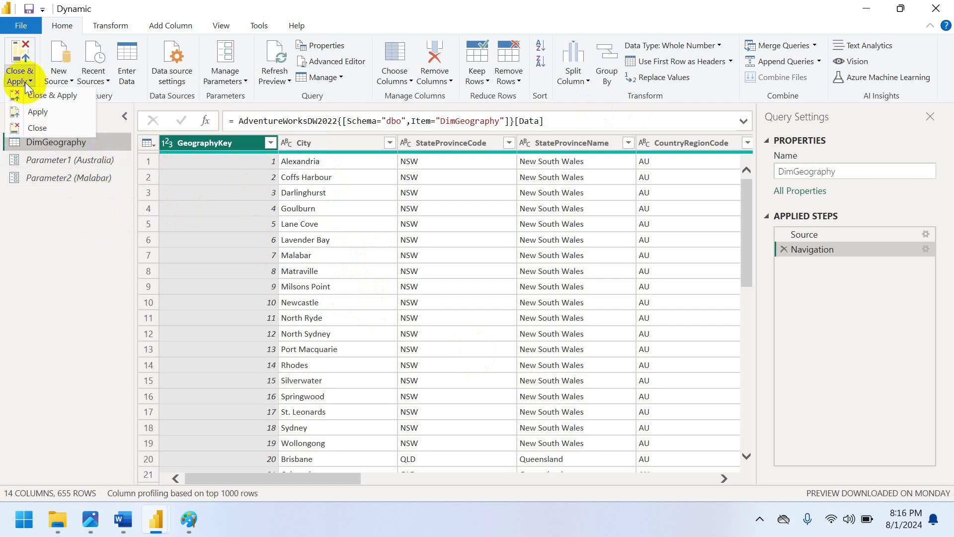
pyautogui.click(96, 264)
pyautogui.click(112, 160)
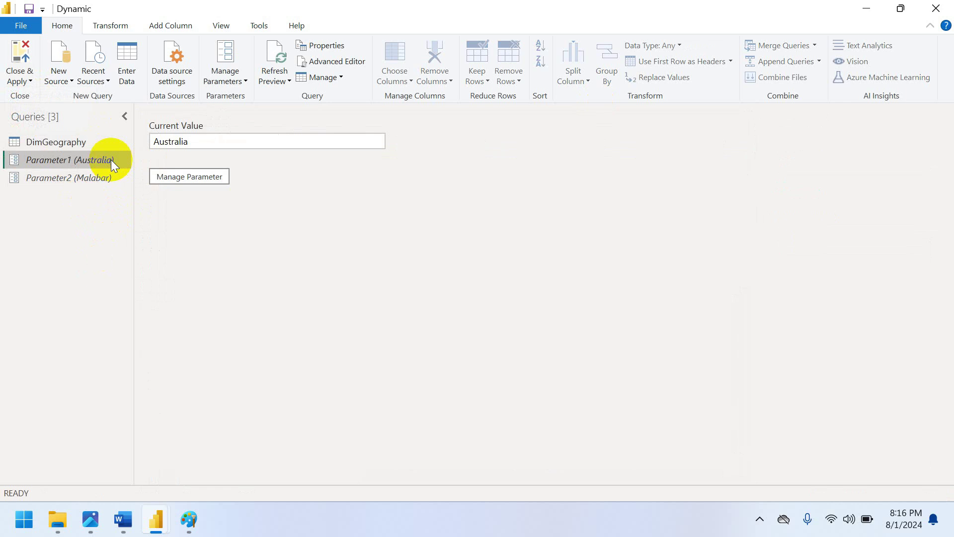
pyautogui.rightClick(111, 160)
pyautogui.click(165, 237)
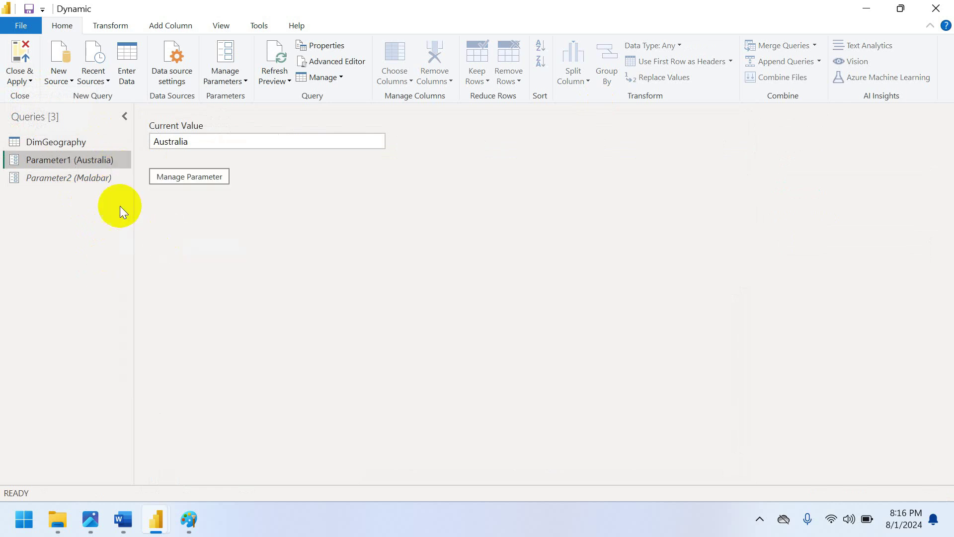
pyautogui.click(105, 182)
pyautogui.rightClick(105, 182)
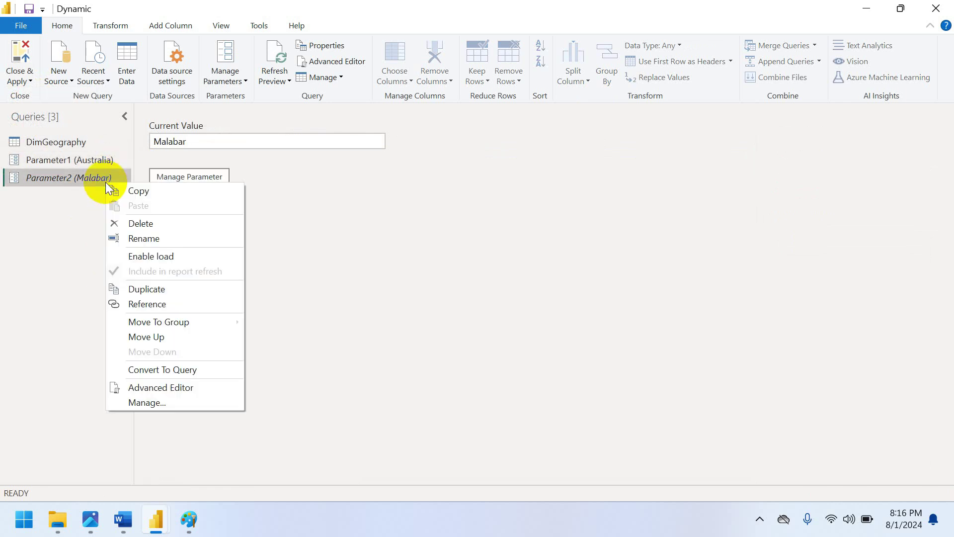
pyautogui.click(163, 256)
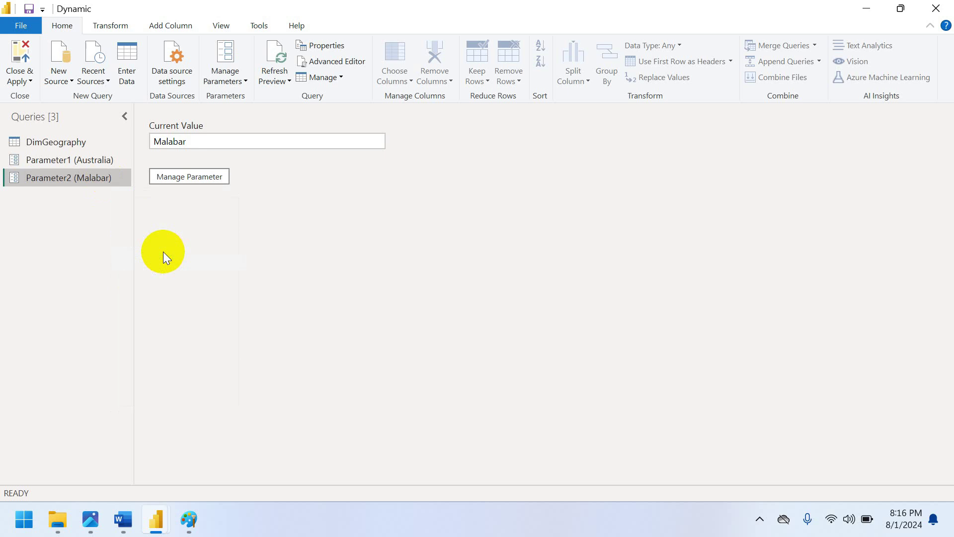
pyautogui.click(20, 79)
pyautogui.click(65, 96)
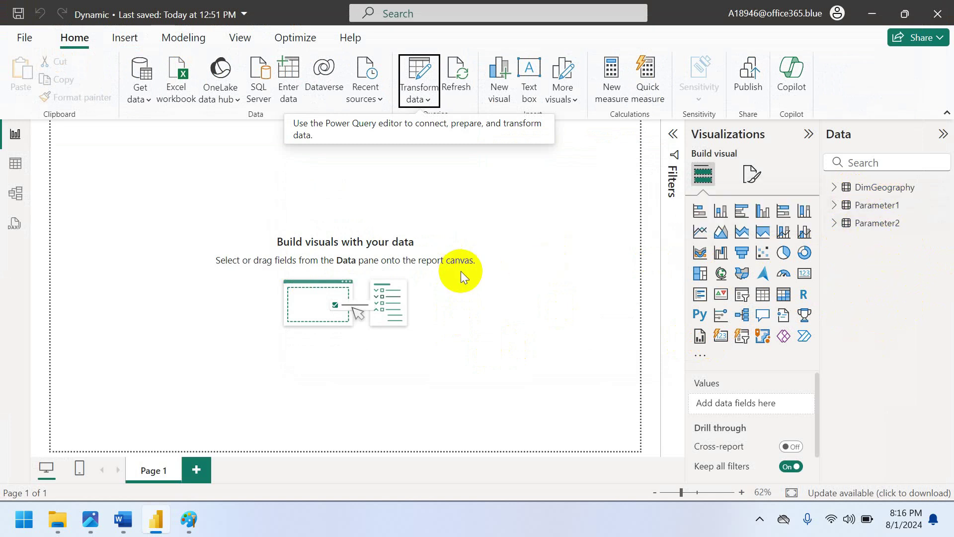
# - Start a new Fields parameter from Modeling and name it 'Dynamic Column Names'
pyautogui.click(174, 37)
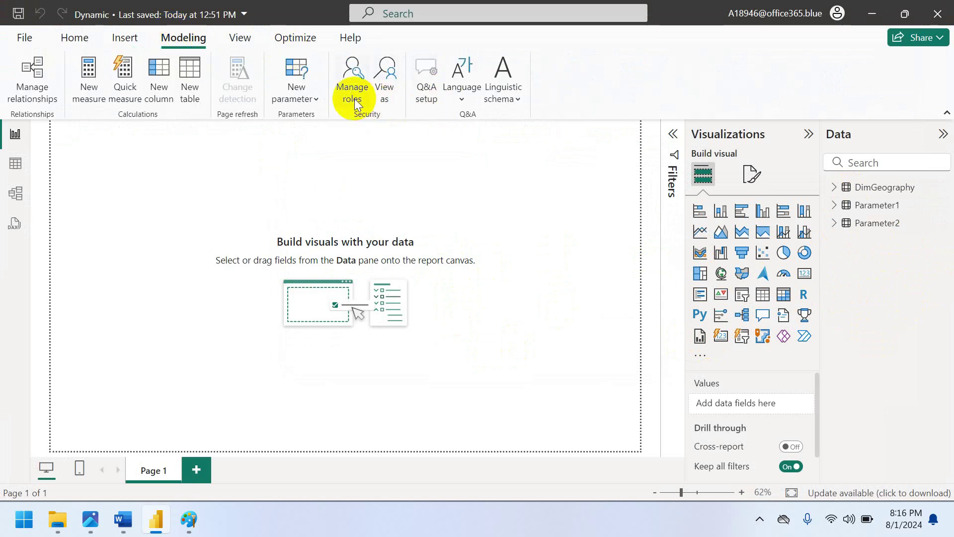
pyautogui.click(290, 93)
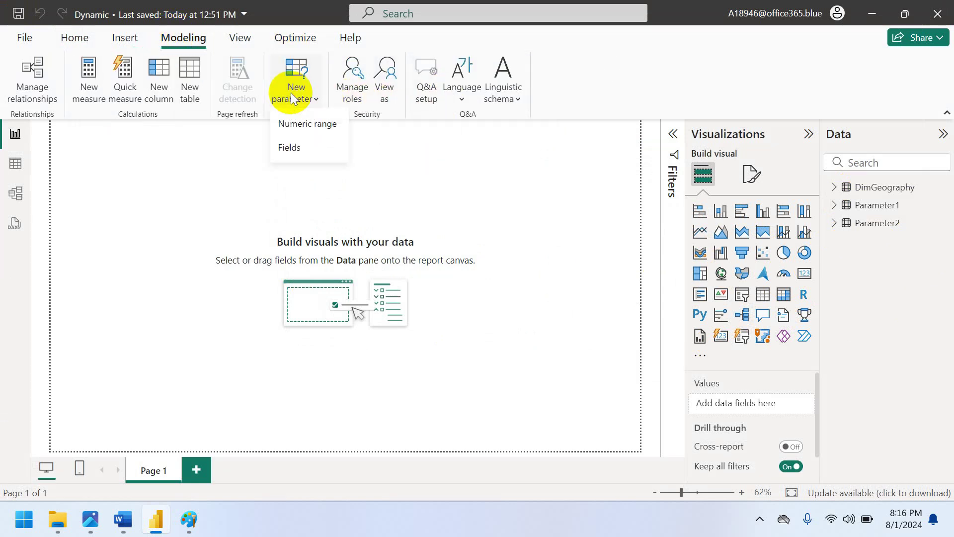
pyautogui.click(305, 153)
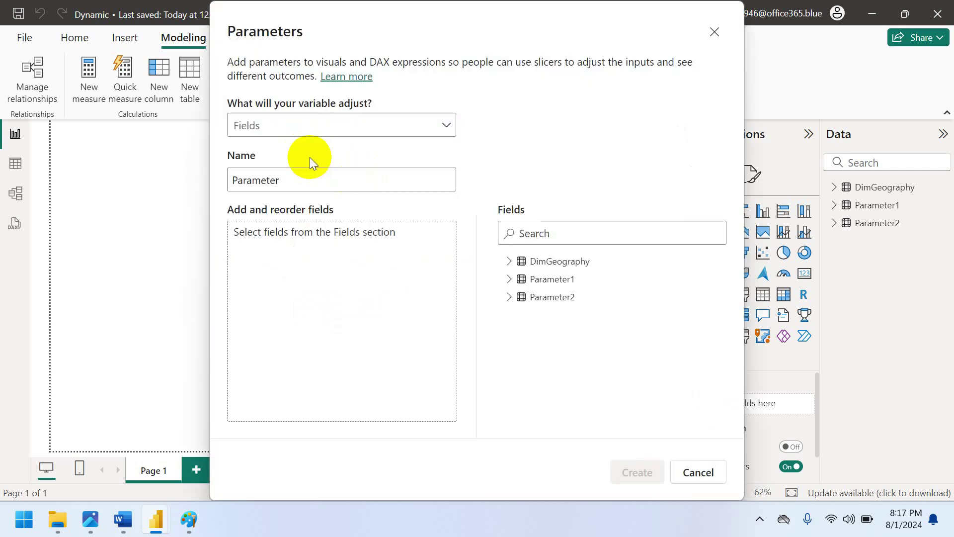
pyautogui.click(287, 176)
pyautogui.press('BackSpace')
pyautogui.press('BackSpace')
pyautogui.press('BackSpace')
pyautogui.press('BackSpace')
pyautogui.press('BackSpace')
pyautogui.press('BackSpace')
pyautogui.press('BackSpace')
pyautogui.press('BackSpace')
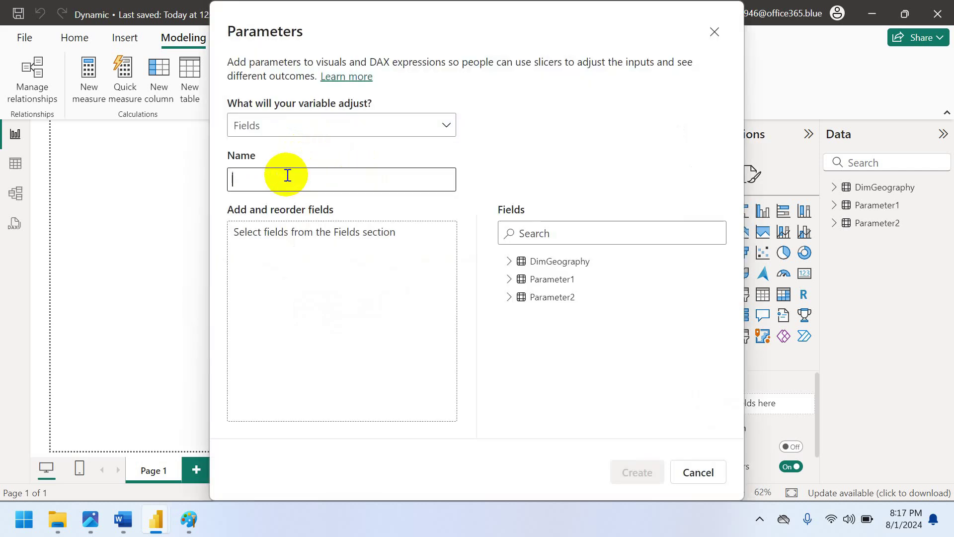
pyautogui.write('Dynam')
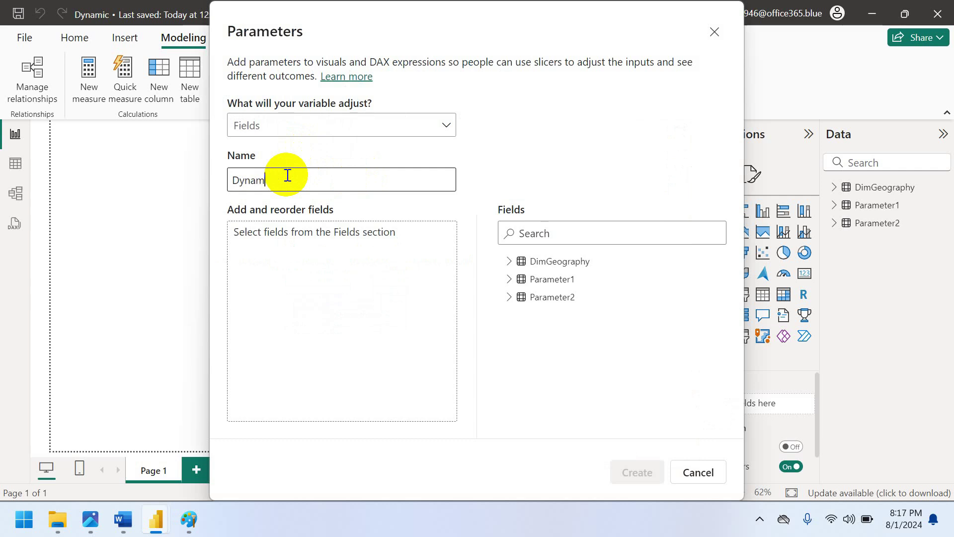
pyautogui.write('ic Column Names')
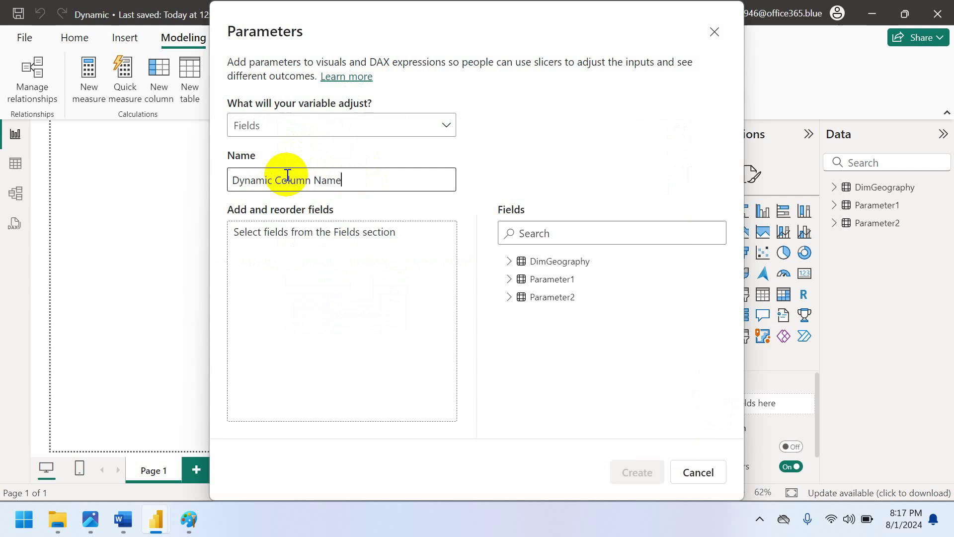
# - Add the Parameter1 and Parameter2 fields, skip the slicer, and create the parameter
pyautogui.click(517, 278)
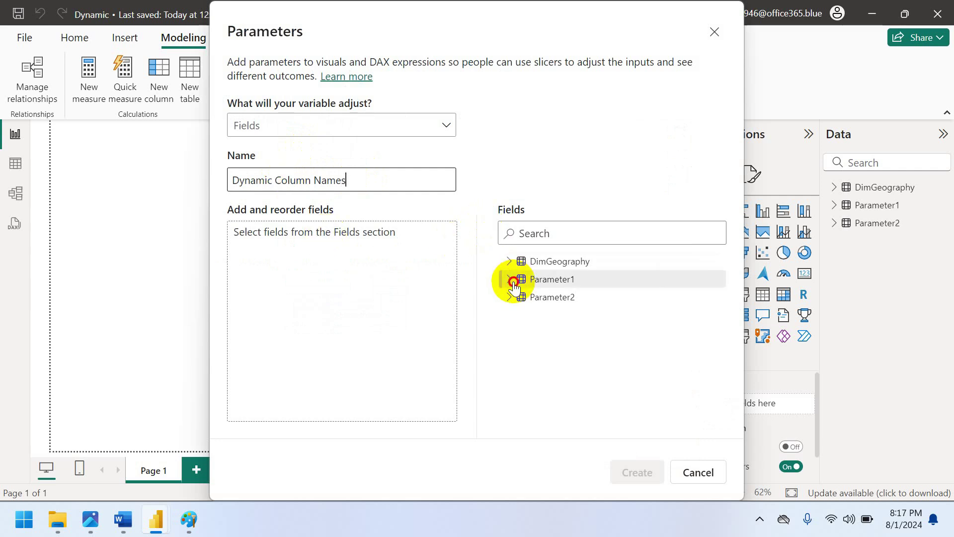
pyautogui.click(606, 301)
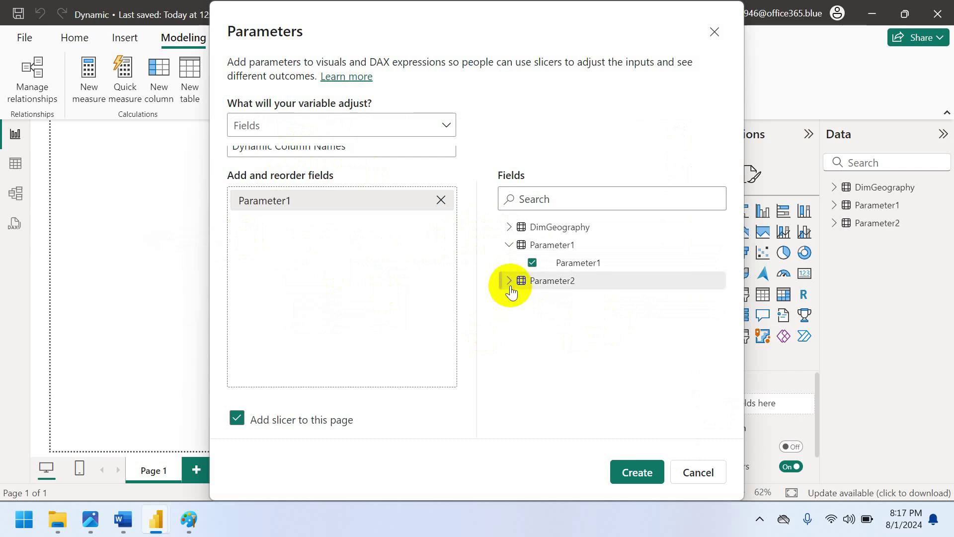
pyautogui.click(509, 281)
pyautogui.moveTo(566, 300); pyautogui.dragTo(275, 216)
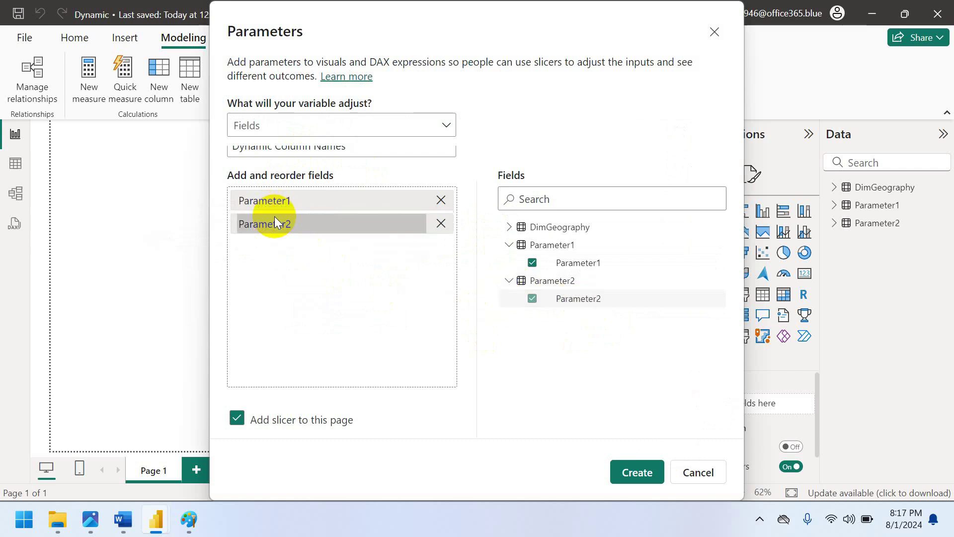
pyautogui.click(236, 419)
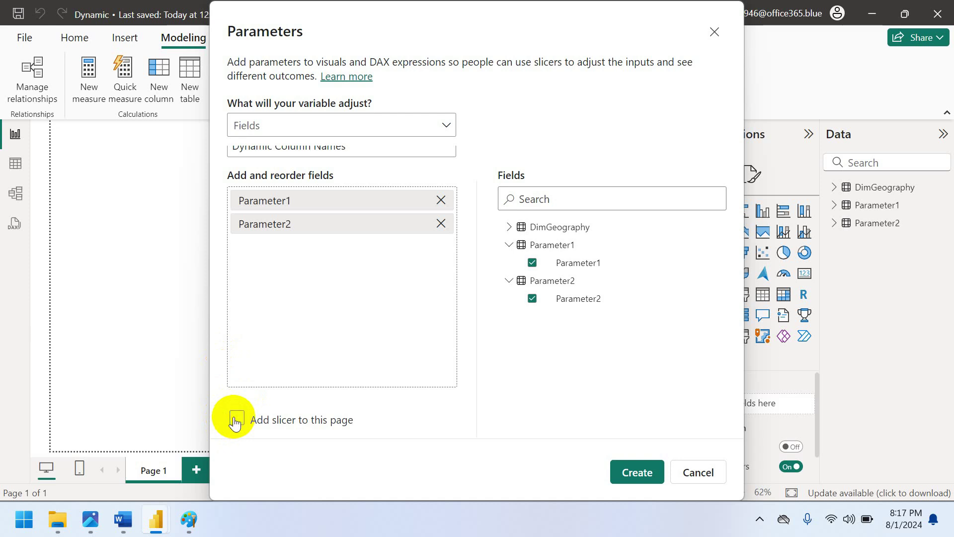
pyautogui.click(642, 477)
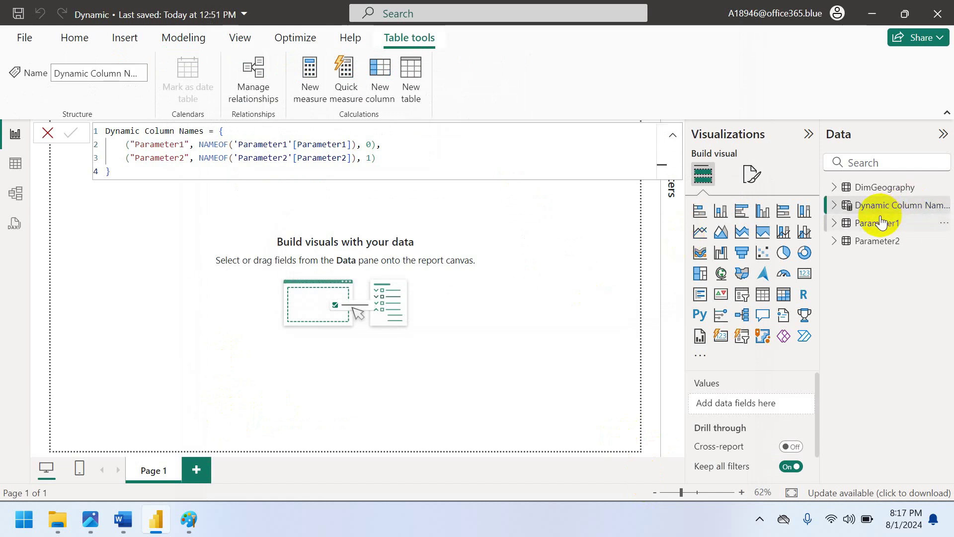
# - Add a resized Dynamic Column Names table visual, view its relationship error, and show its DAX definition
pyautogui.click(838, 210)
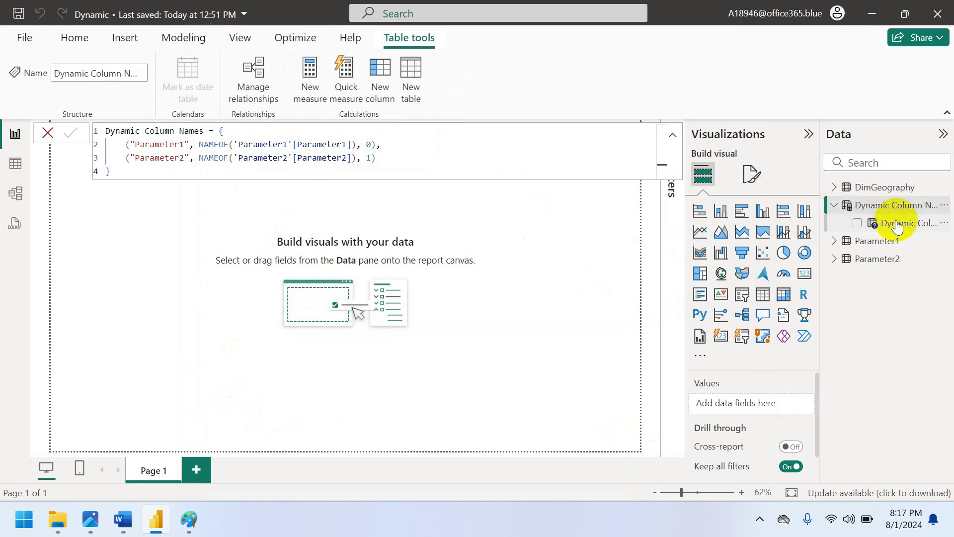
pyautogui.moveTo(894, 223); pyautogui.dragTo(305, 236)
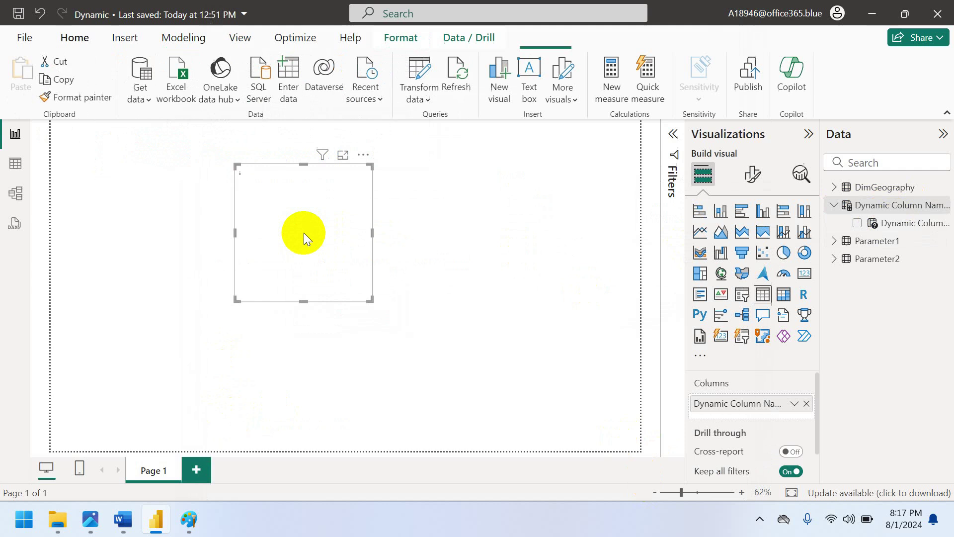
pyautogui.moveTo(370, 302); pyautogui.dragTo(479, 347)
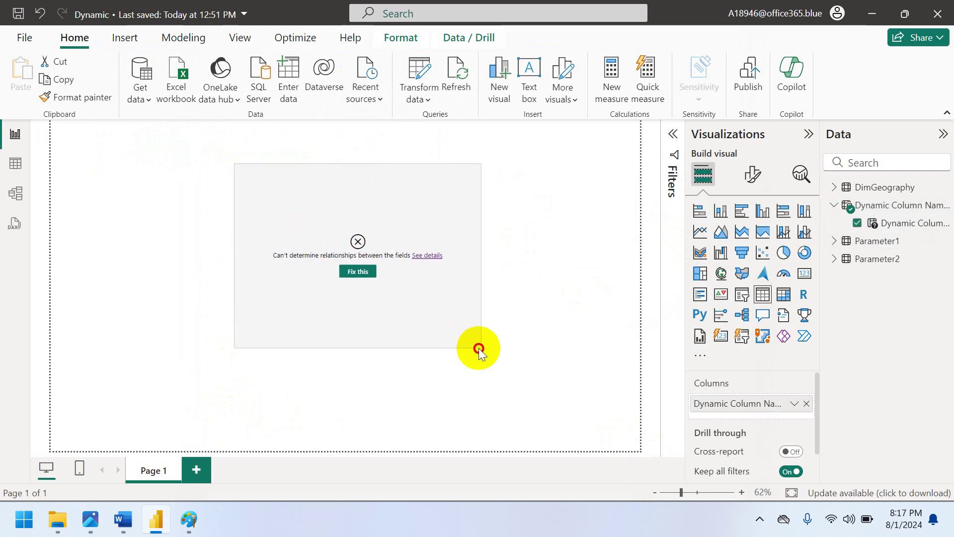
pyautogui.moveTo(326, 296); pyautogui.dragTo(278, 310)
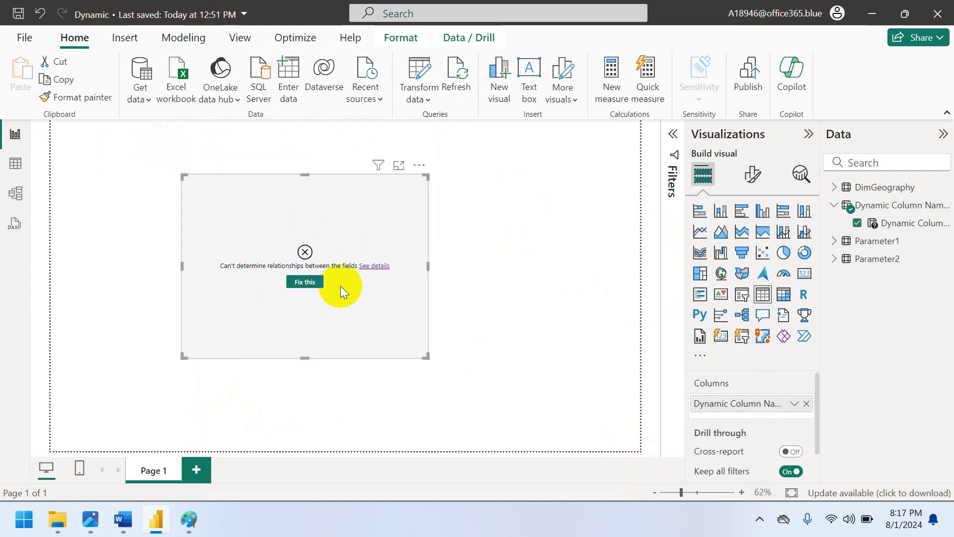
pyautogui.click(368, 267)
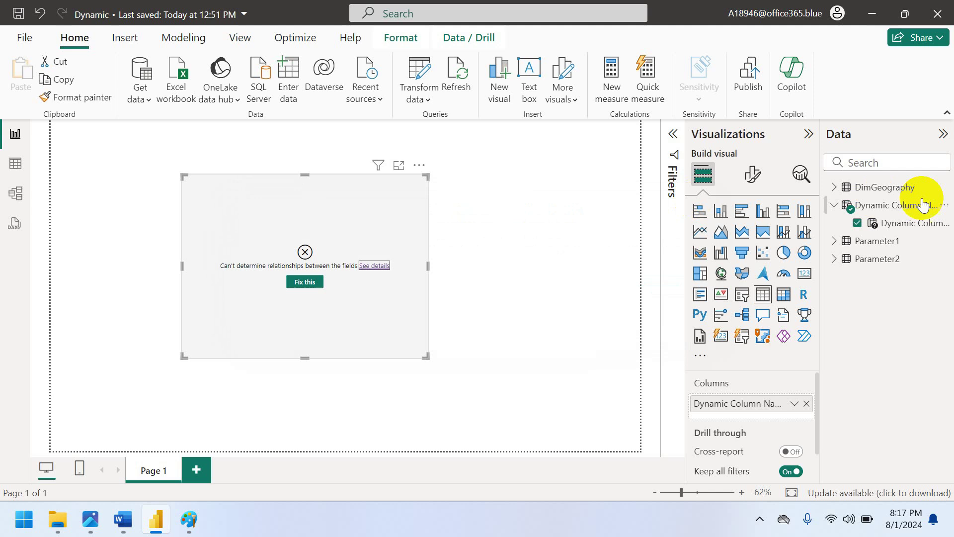
pyautogui.click(891, 227)
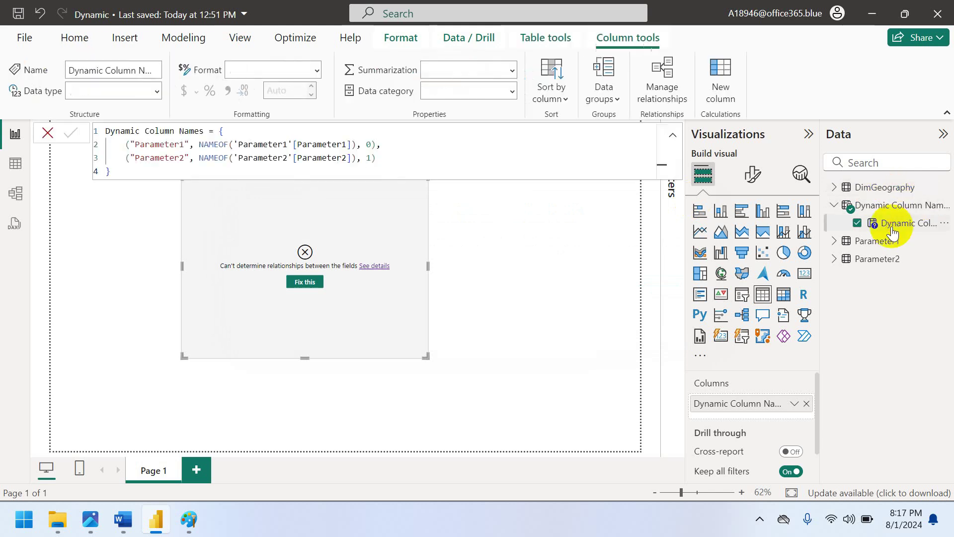
# - Point the first NAMEOF entry at DimGeography[EnglishCountryRegionName] instead of Parameter1
pyautogui.click(354, 145)
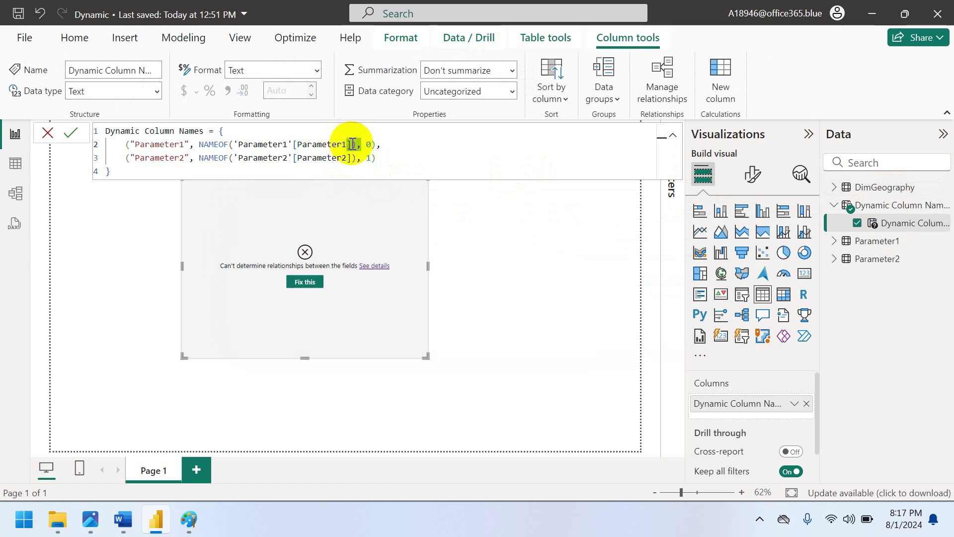
pyautogui.press('BackSpace')
pyautogui.press('BackSpace')
pyautogui.press('BackSpace')
pyautogui.press('BackSpace')
pyautogui.press('BackSpace')
pyautogui.press('BackSpace')
pyautogui.press('BackSpace')
pyautogui.press('BackSpace')
pyautogui.press('BackSpace')
pyautogui.press('BackSpace')
pyautogui.press('BackSpace')
pyautogui.press('BackSpace')
pyautogui.press('BackSpace')
pyautogui.press('BackSpace')
pyautogui.press('BackSpace')
pyautogui.press('BackSpace')
pyautogui.press('BackSpace')
pyautogui.press('BackSpace')
pyautogui.press('BackSpace')
pyautogui.press('BackSpace')
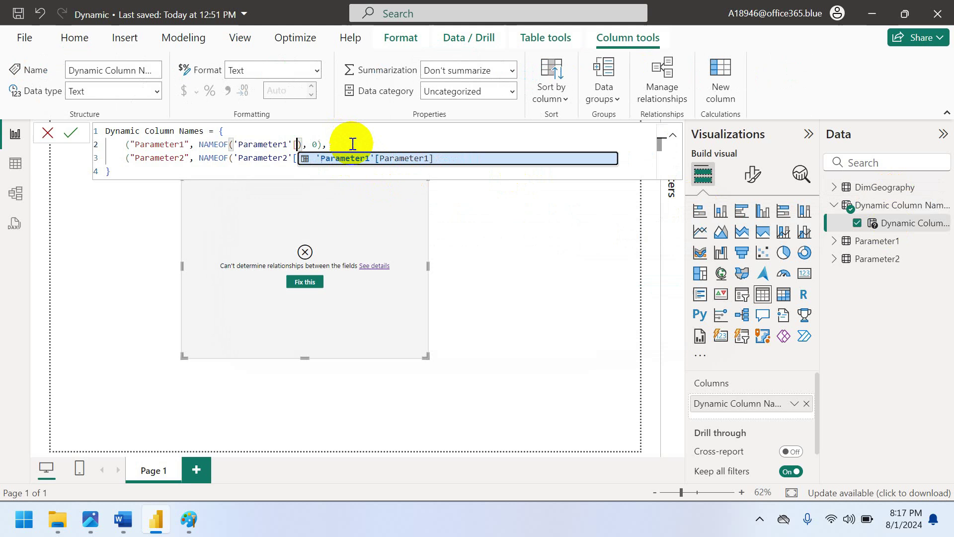
pyautogui.press('BackSpace')
pyautogui.press('BackSpace')
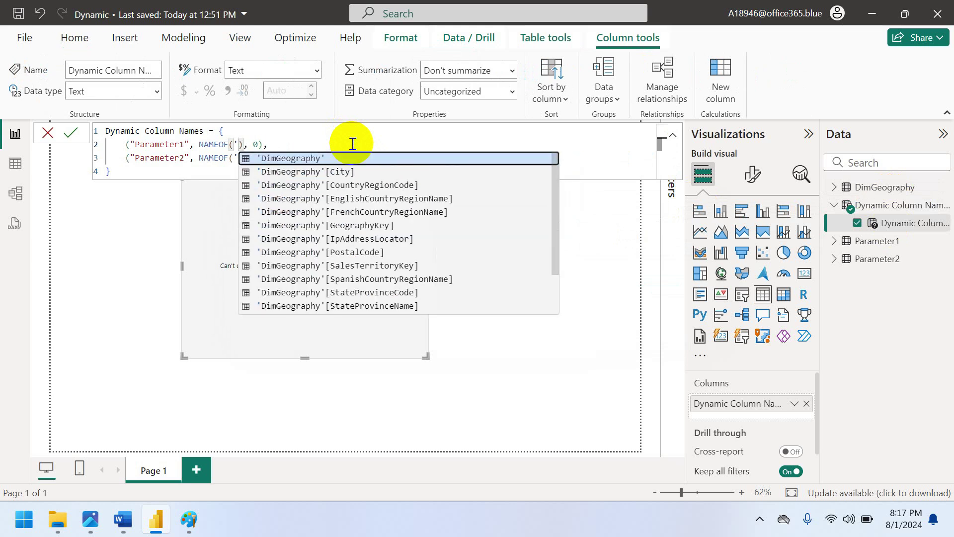
pyautogui.write('en')
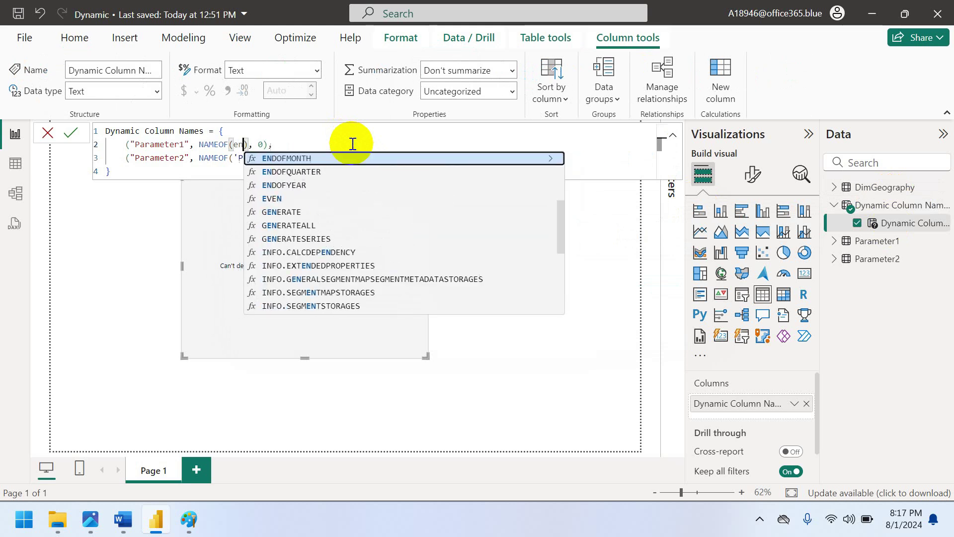
pyautogui.write('gli')
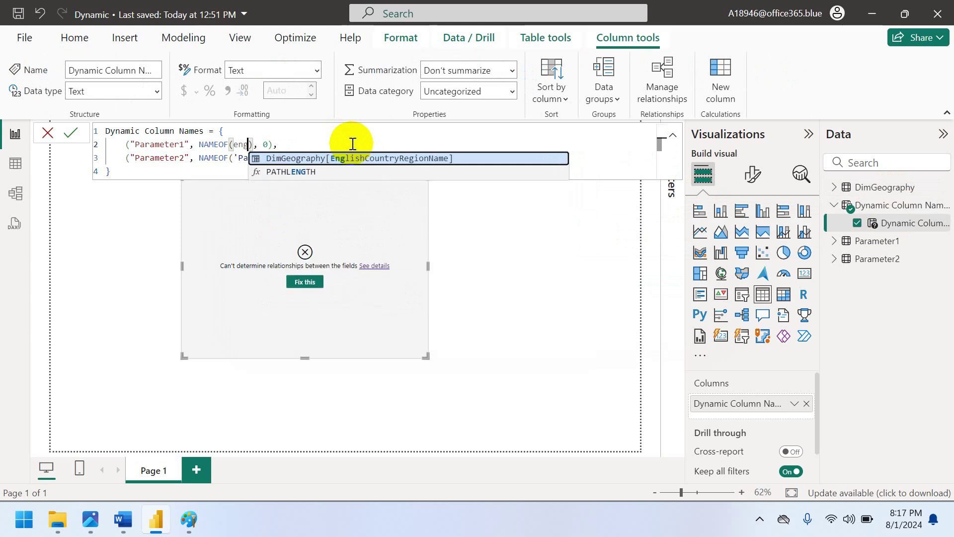
pyautogui.click(354, 157)
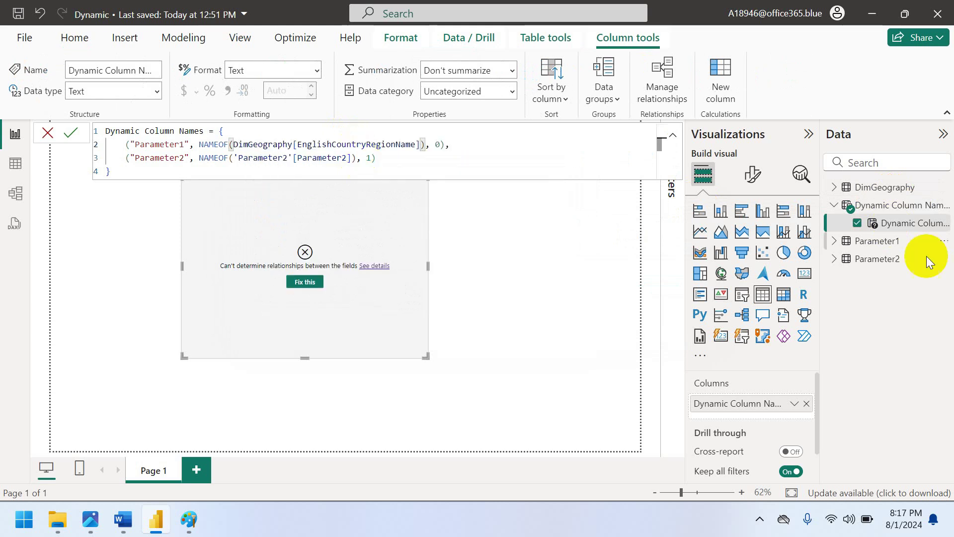
# - Point the second NAMEOF entry at DimGeography[City], commit the formula and collapse the field parameter
pyautogui.click(353, 158)
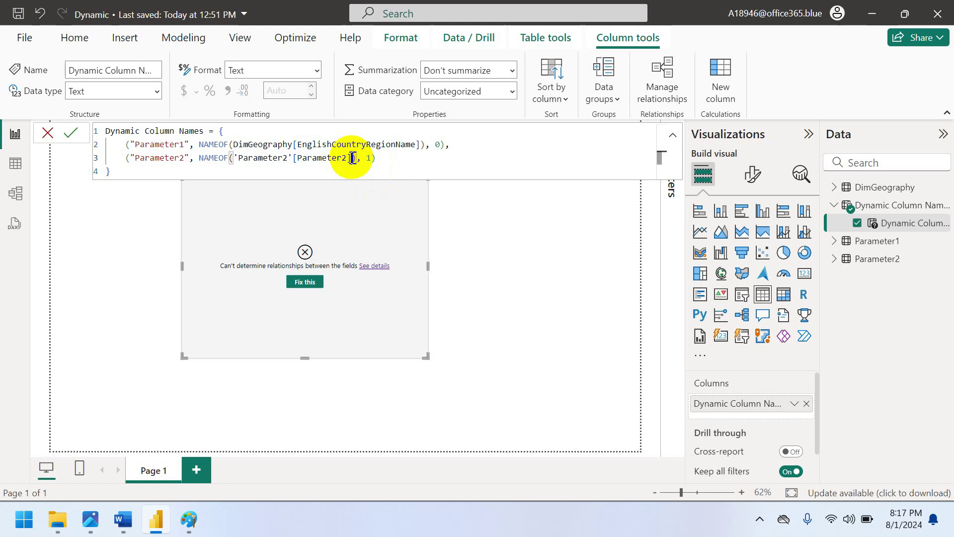
pyautogui.press('BackSpace')
pyautogui.press('BackSpace')
pyautogui.press('BackSpace')
pyautogui.press('BackSpace')
pyautogui.press('BackSpace')
pyautogui.press('BackSpace')
pyautogui.press('BackSpace')
pyautogui.press('BackSpace')
pyautogui.press('BackSpace')
pyautogui.press('BackSpace')
pyautogui.press('BackSpace')
pyautogui.press('BackSpace')
pyautogui.press('BackSpace')
pyautogui.press('BackSpace')
pyautogui.press('BackSpace')
pyautogui.press('BackSpace')
pyautogui.press('BackSpace')
pyautogui.press('BackSpace')
pyautogui.press('BackSpace')
pyautogui.press('BackSpace')
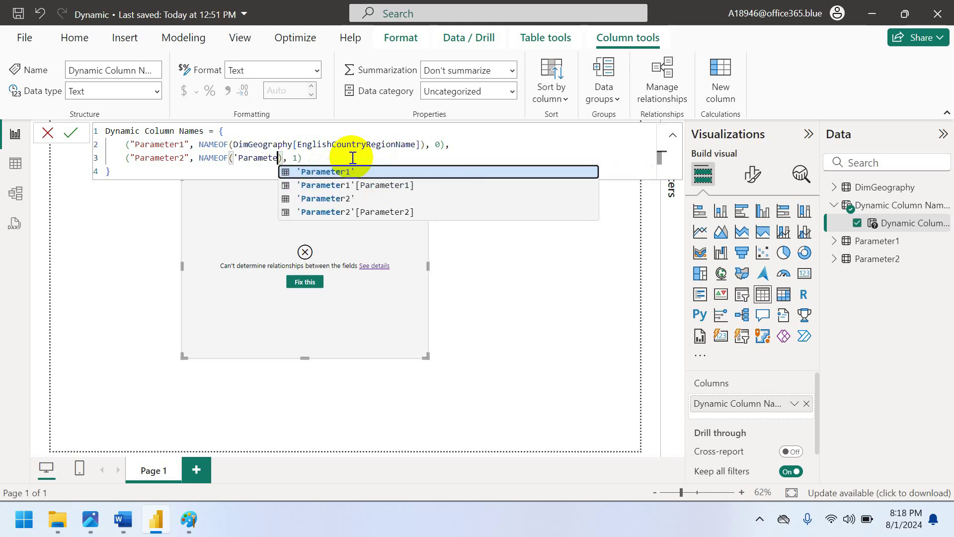
pyautogui.press('BackSpace')
pyautogui.press('BackSpace')
pyautogui.press('BackSpace')
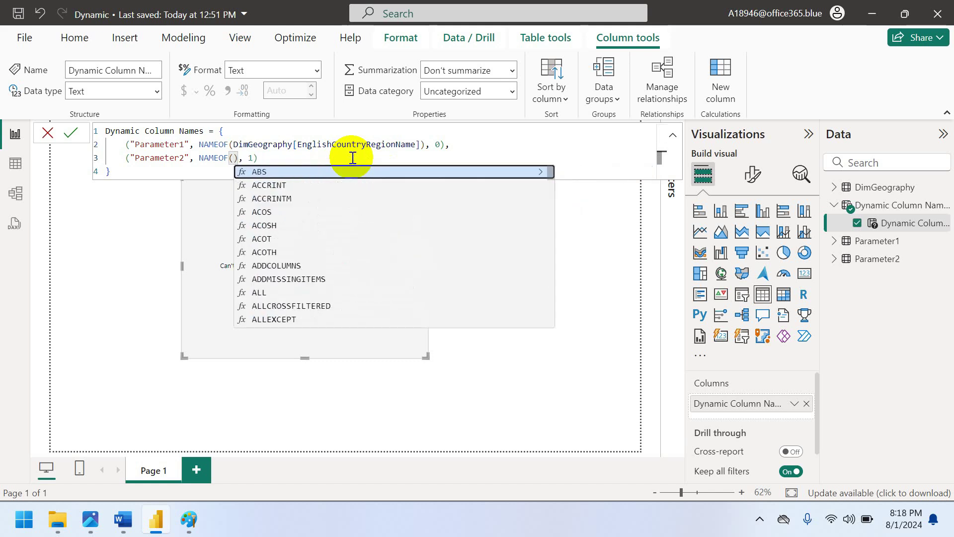
pyautogui.write('city')
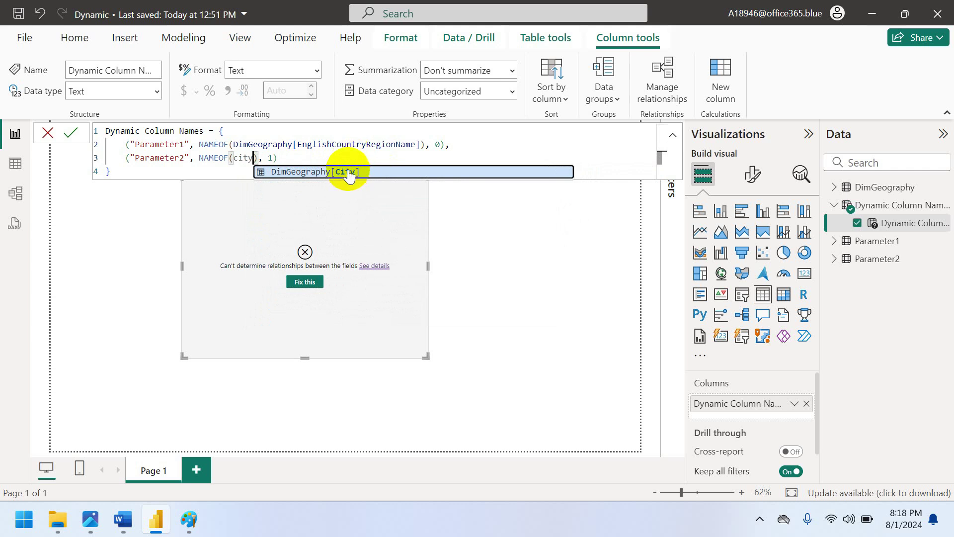
pyautogui.click(347, 171)
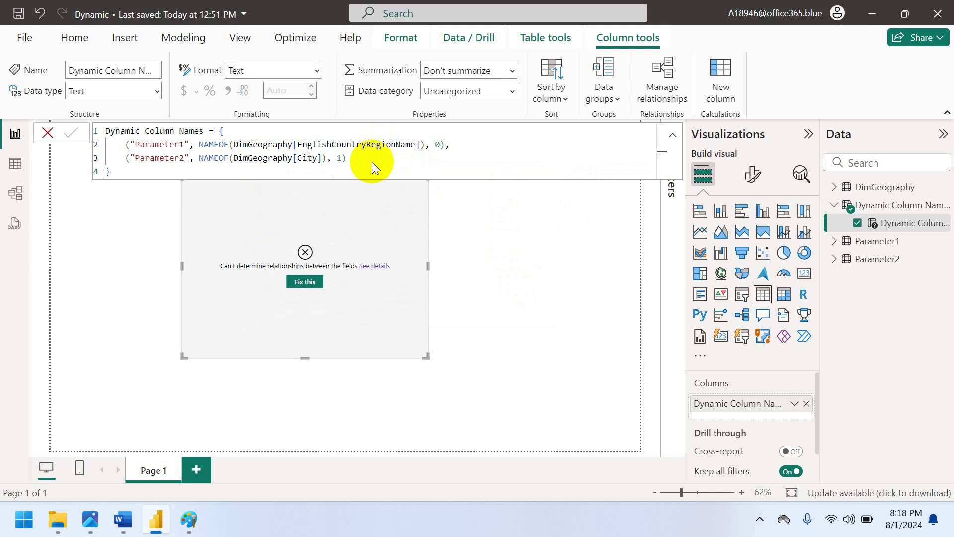
pyautogui.press('Return')
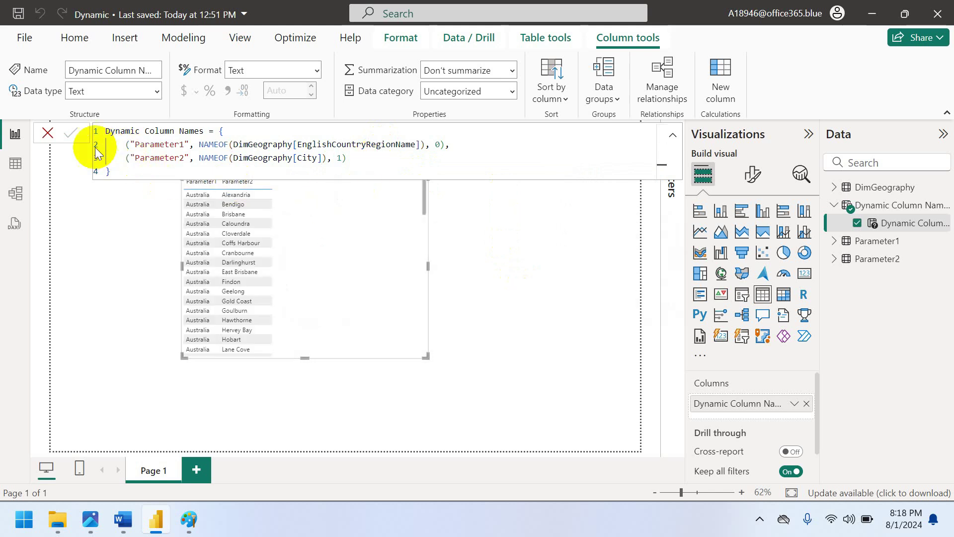
pyautogui.click(48, 133)
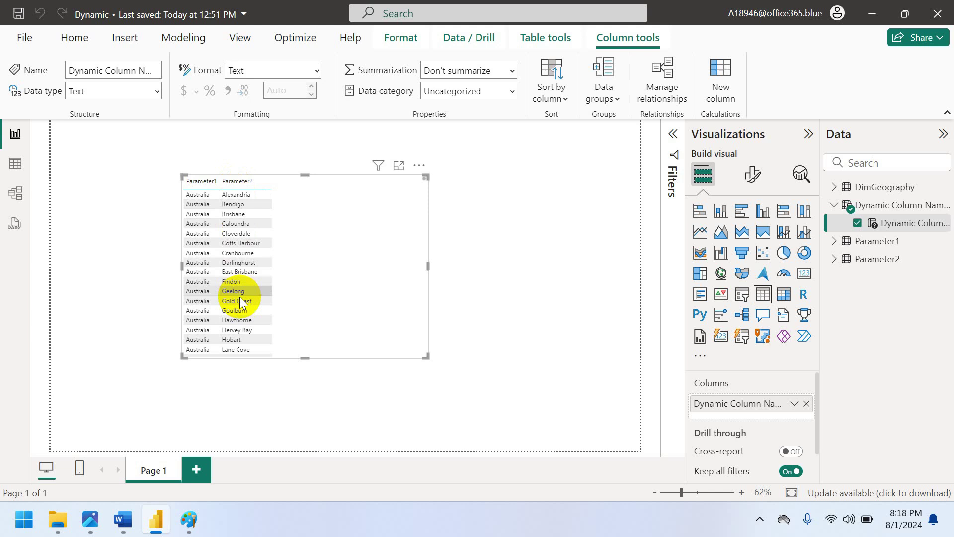
pyautogui.click(835, 211)
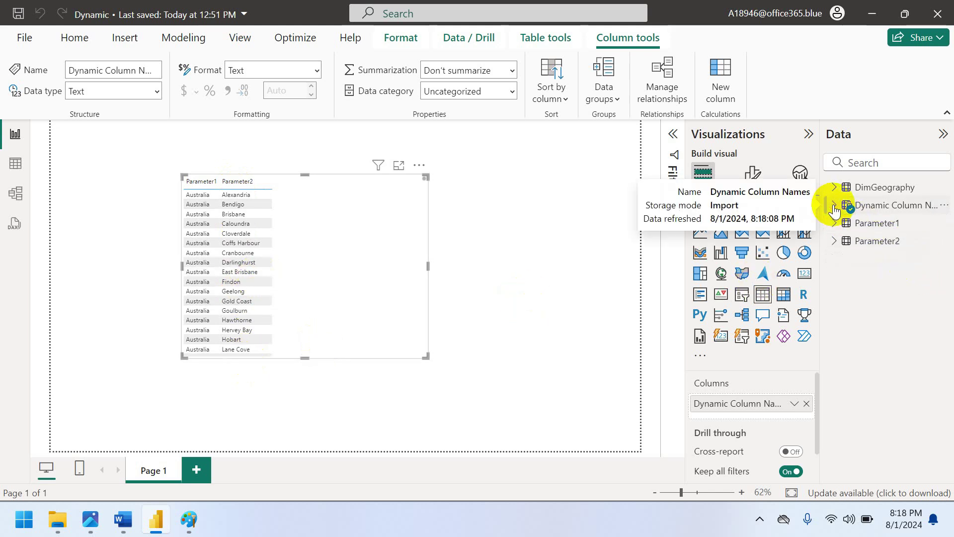
# - Save a copy of the report in Downloads as Dynamic Column Headers.pbix
pyautogui.click(21, 40)
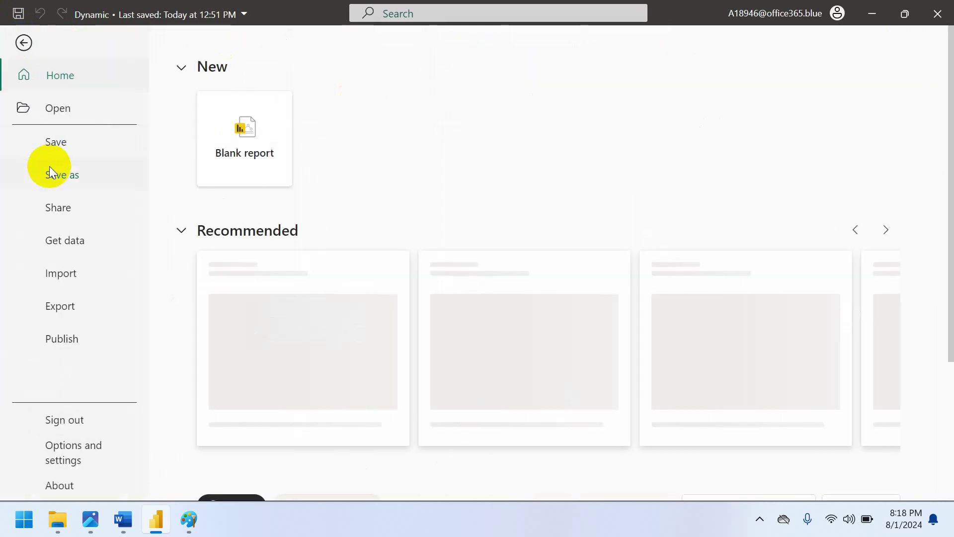
pyautogui.click(50, 170)
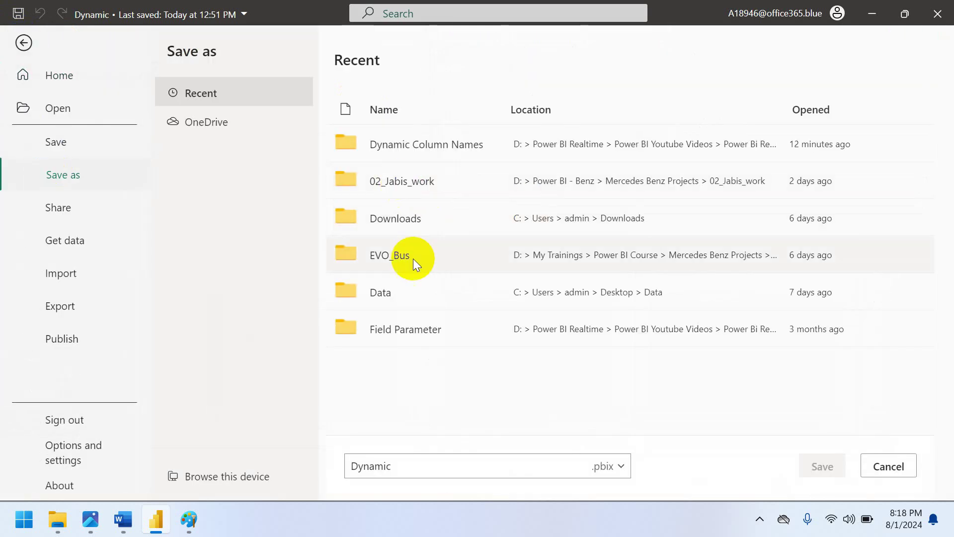
pyautogui.click(422, 225)
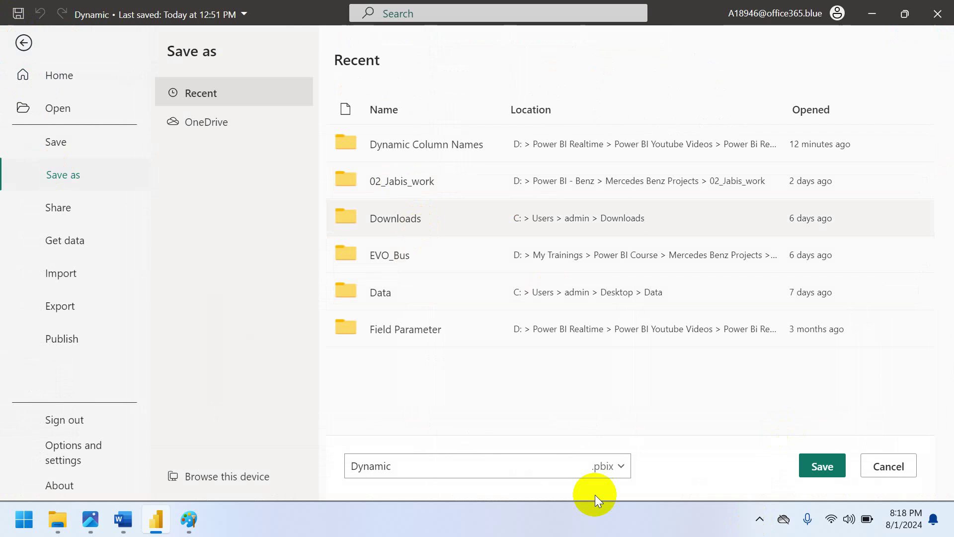
pyautogui.click(444, 461)
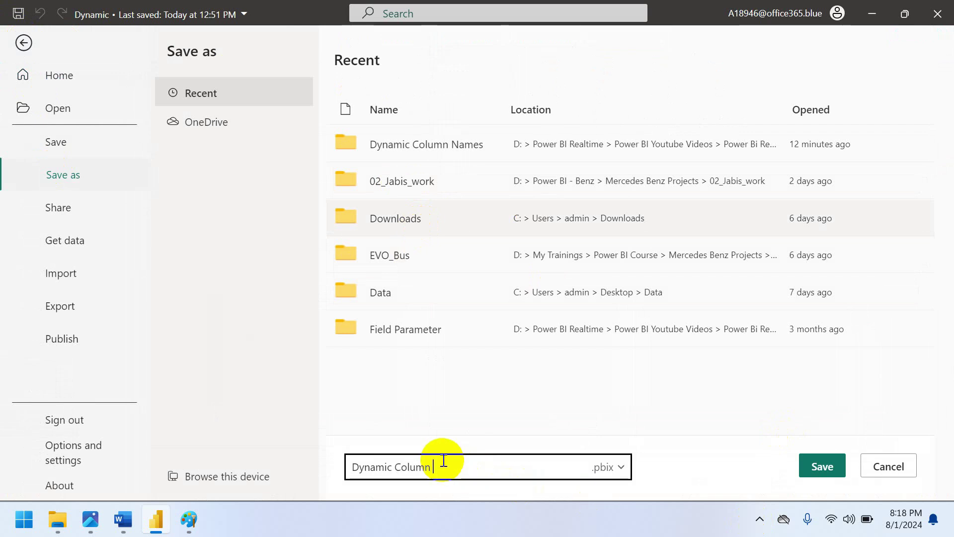
pyautogui.write('Column Headers')
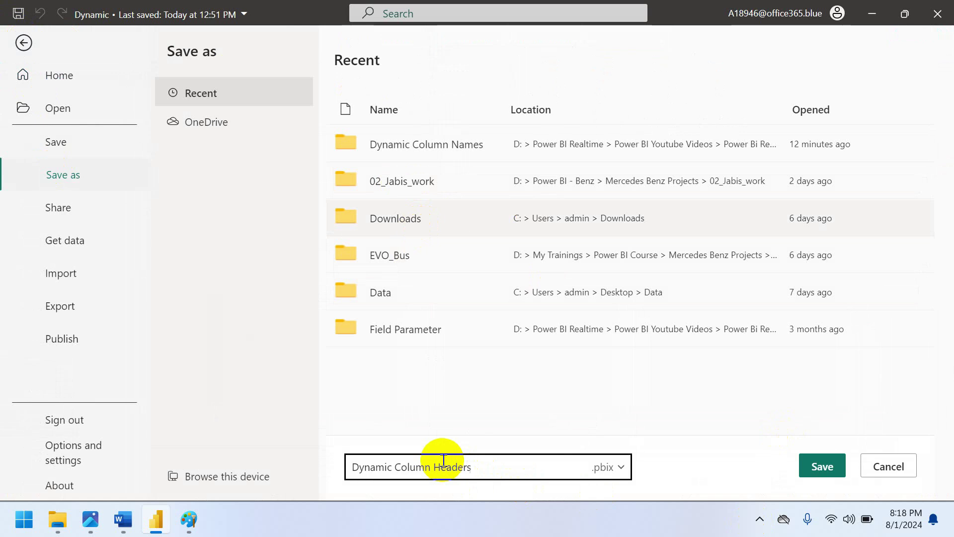
pyautogui.click(822, 463)
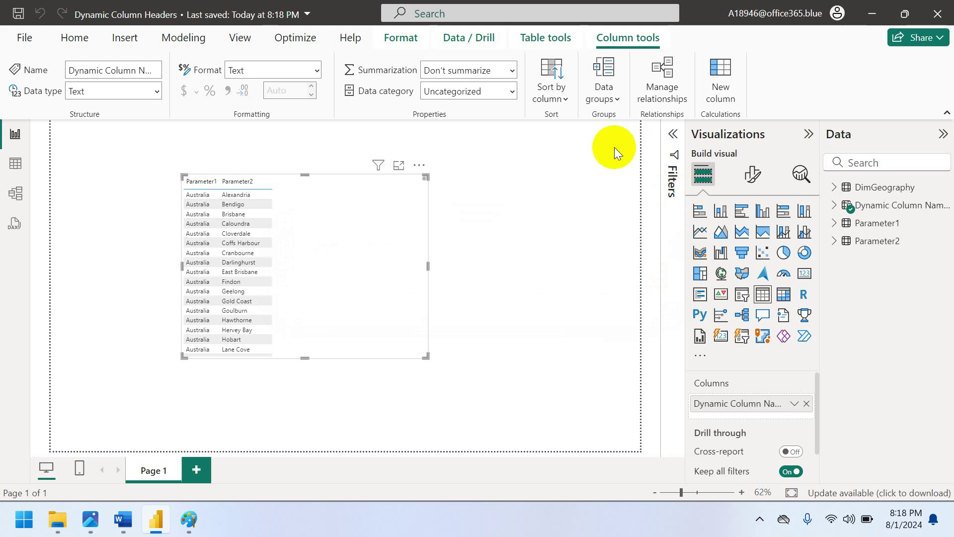
# - Publish the Dynamic Column Headers report to the Power BI 9AM workspace
pyautogui.click(72, 37)
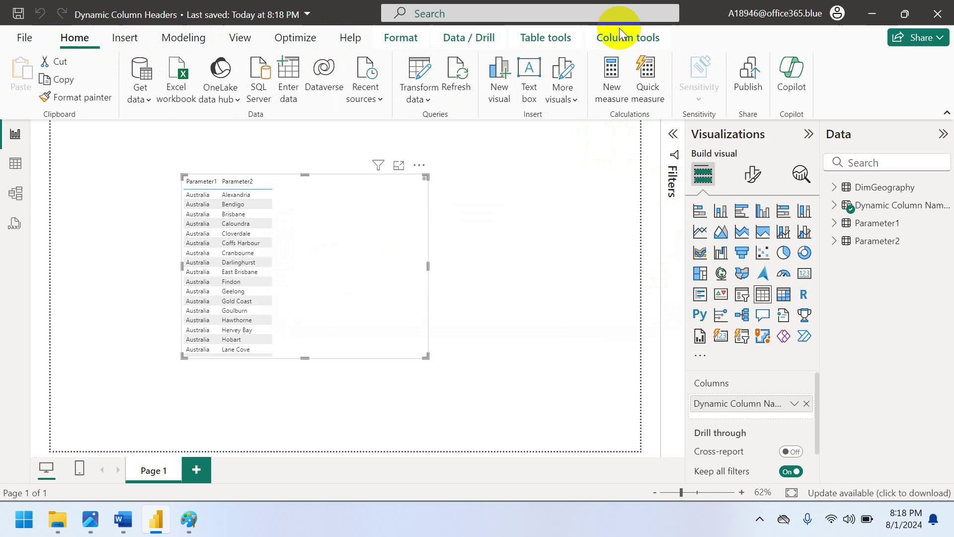
pyautogui.click(742, 95)
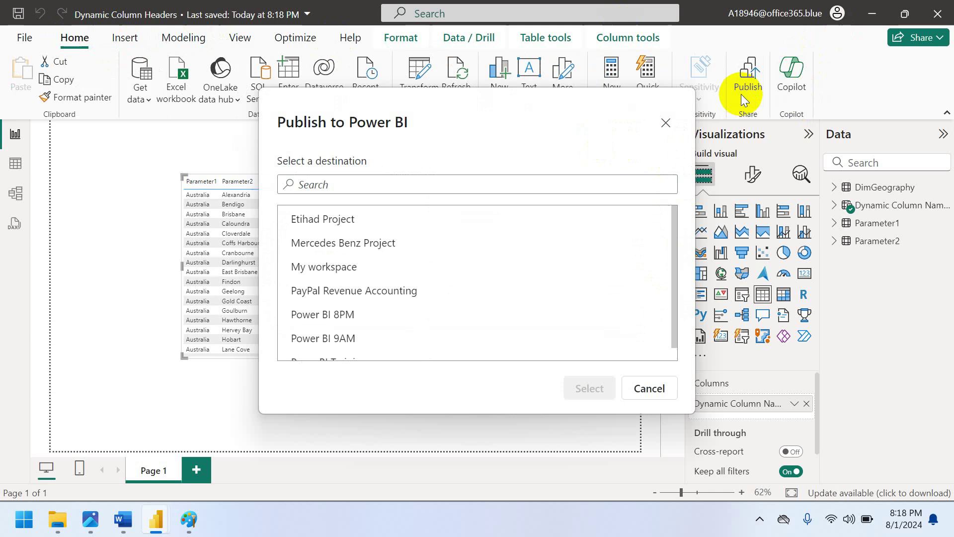
pyautogui.scroll(-1, 674, 231)
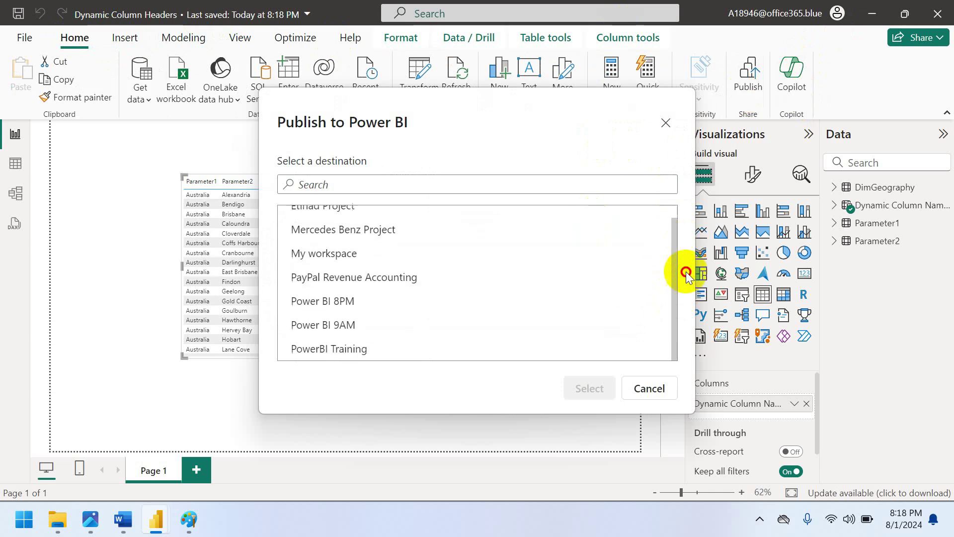
pyautogui.click(351, 346)
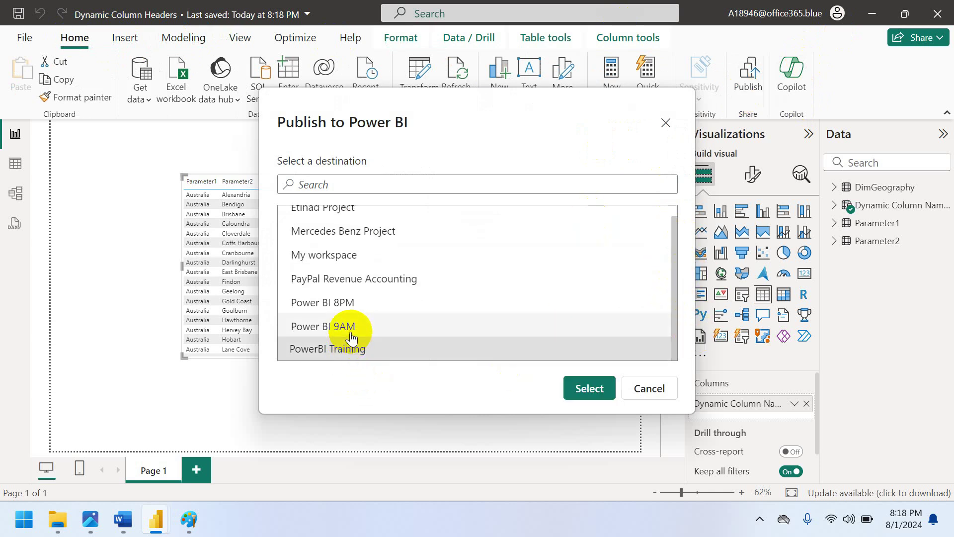
pyautogui.click(351, 328)
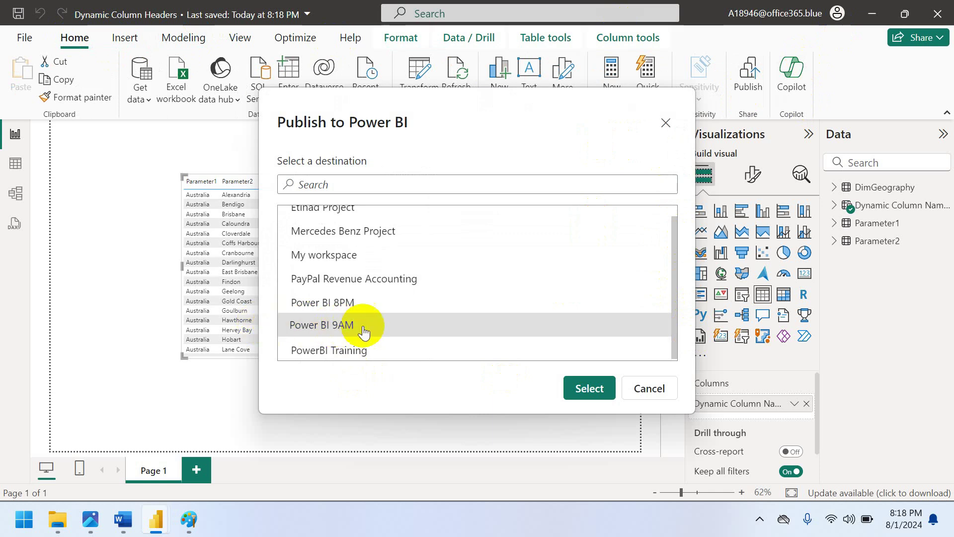
pyautogui.click(590, 390)
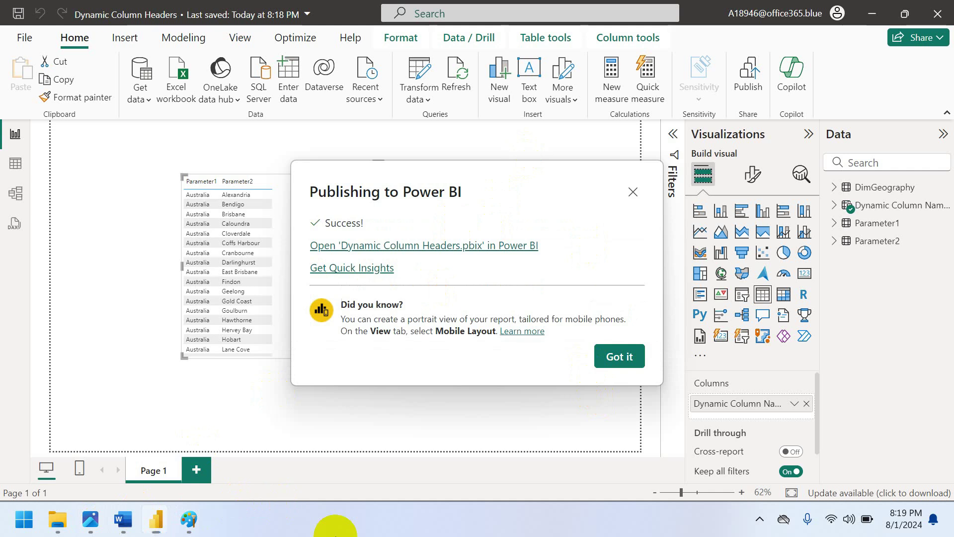
pyautogui.press('super+d')
# - Launch Google Chrome and go to app.powerbi.com from the address-bar suggestion
pyautogui.doubleClick(27, 171)
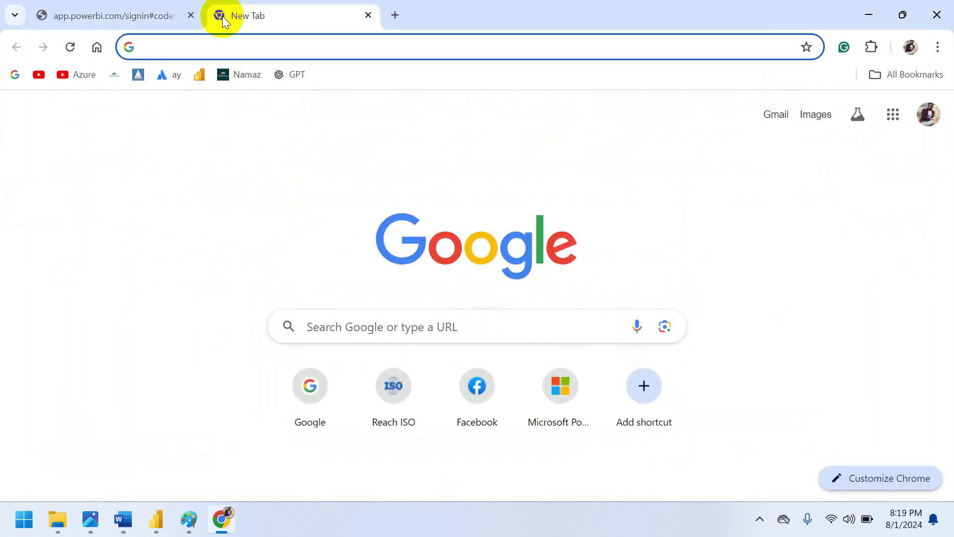
pyautogui.write('appp')
pyautogui.press('BackSpace')
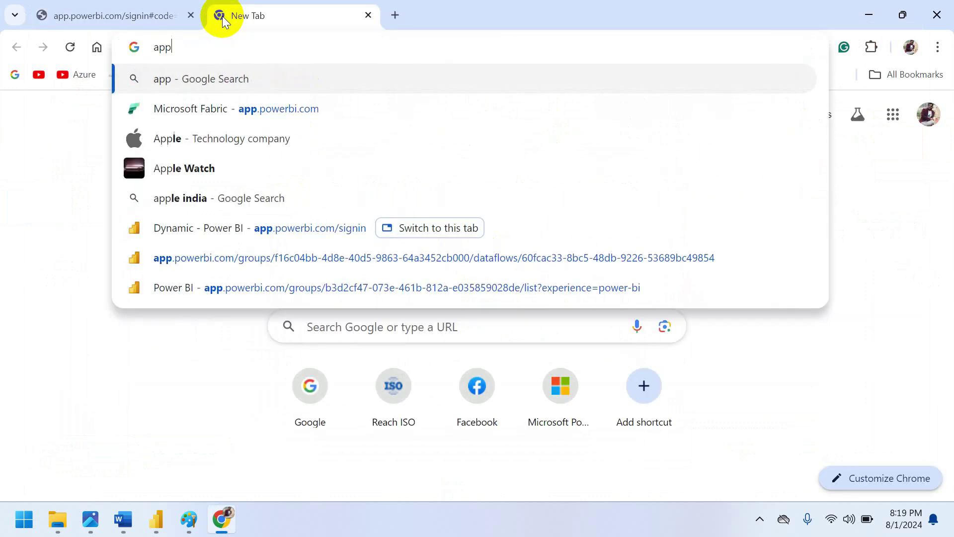
pyautogui.click(234, 109)
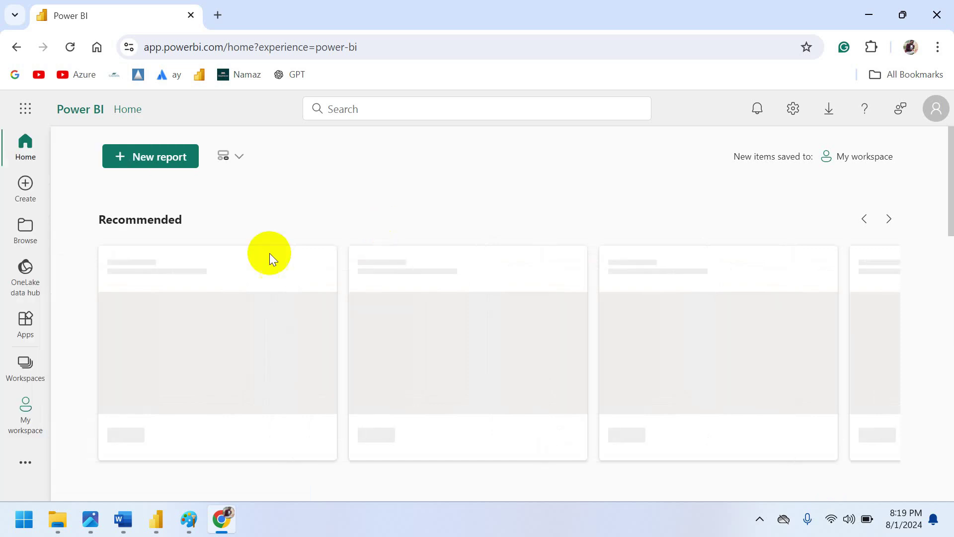
# - Open the Power BI 9AM workspace and widen its Refreshed column to show full dates
pyautogui.click(24, 376)
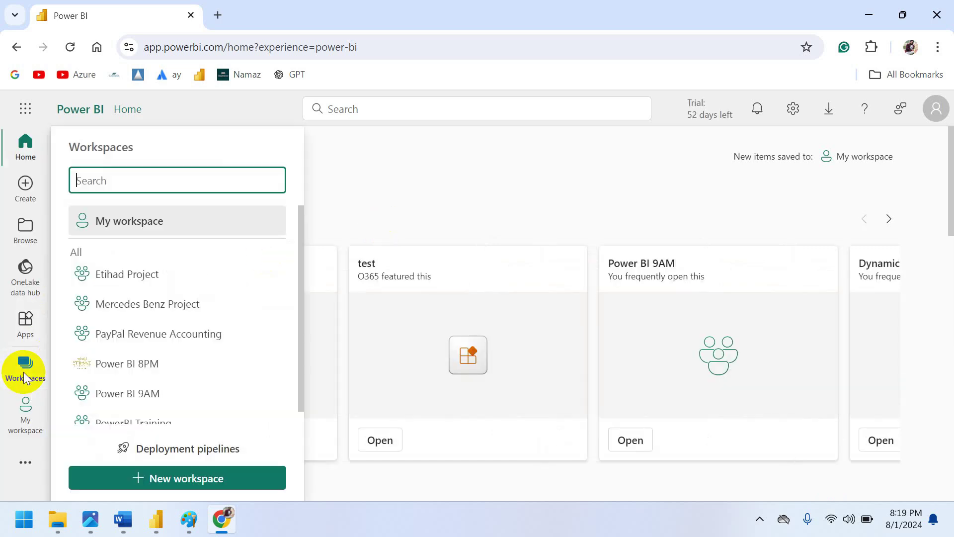
pyautogui.click(152, 388)
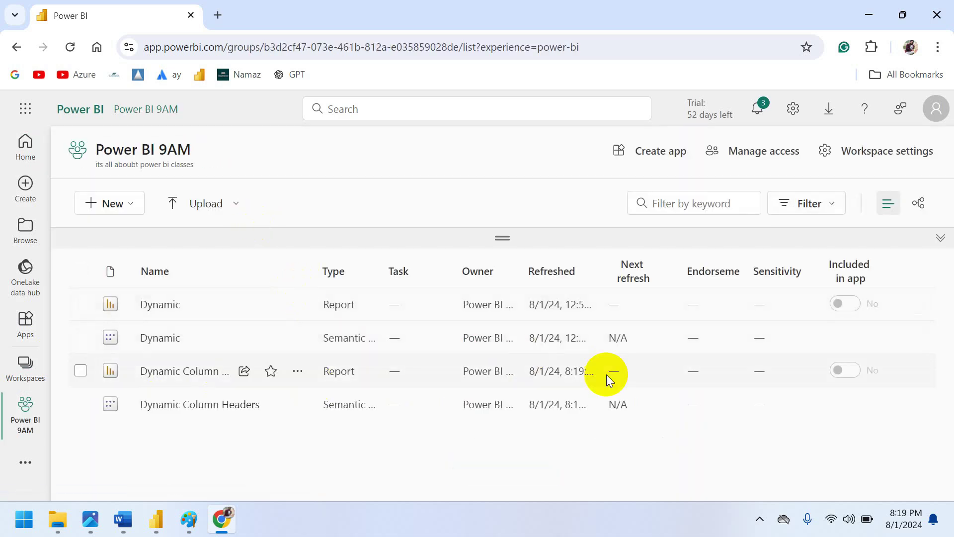
pyautogui.moveTo(600, 259); pyautogui.dragTo(679, 291)
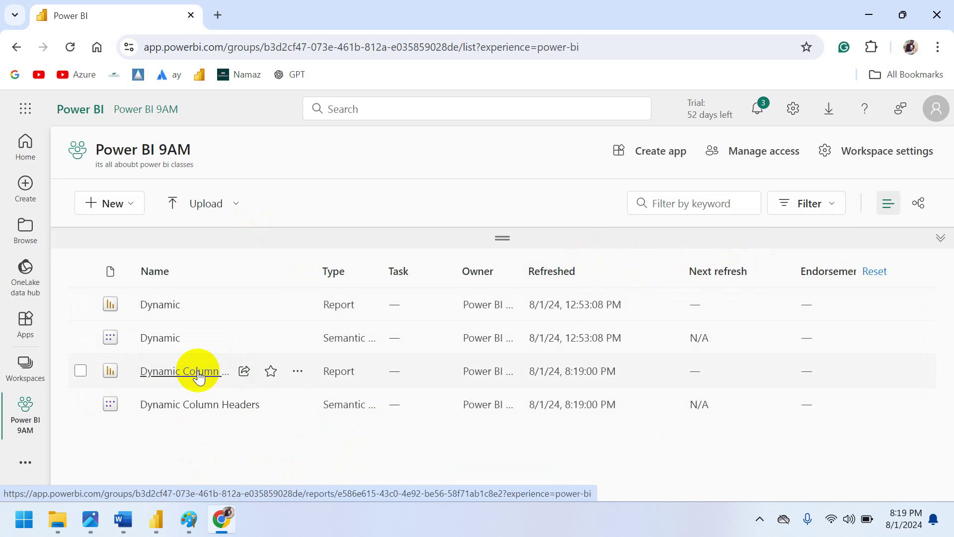
# - Open the Dynamic Column Headers report in a new tab, then return to the workspace list
pyautogui.middleClick(191, 376)
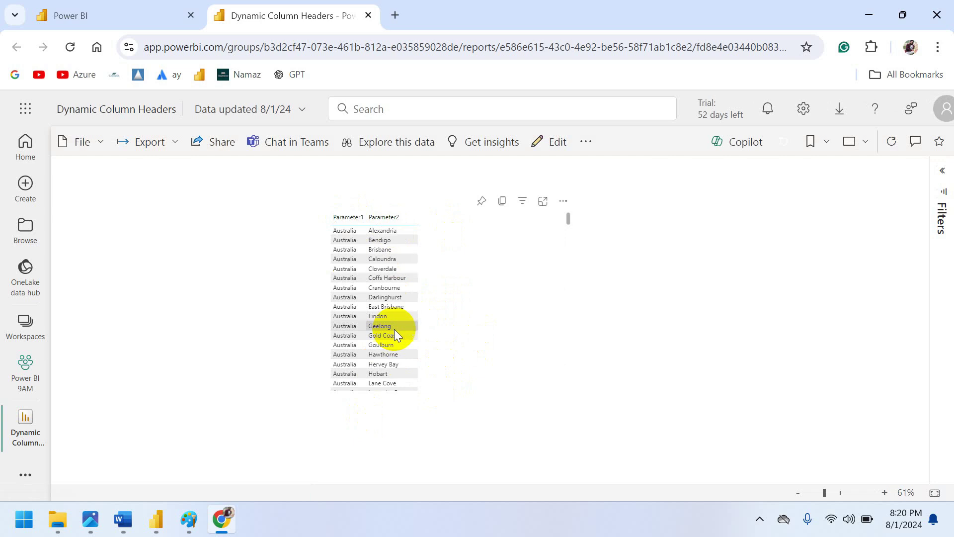
pyautogui.click(114, 15)
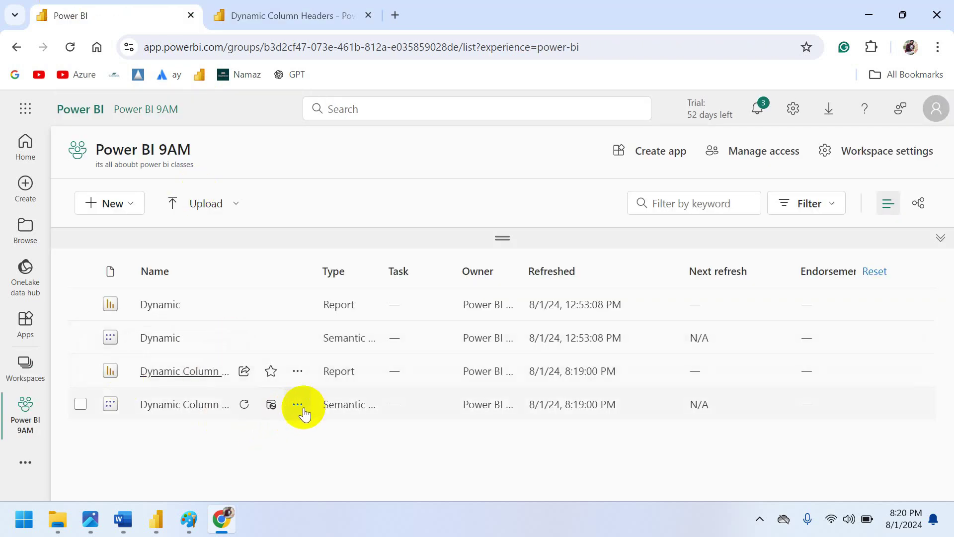
# - Open the Dynamic Column Headers semantic model's settings and expand gateway, credentials and Parameters sections
pyautogui.click(298, 405)
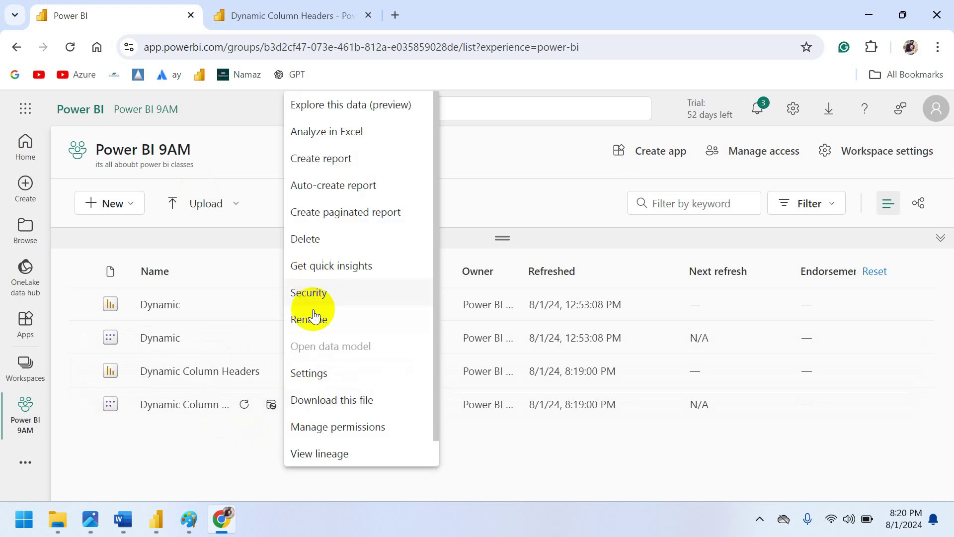
pyautogui.click(312, 380)
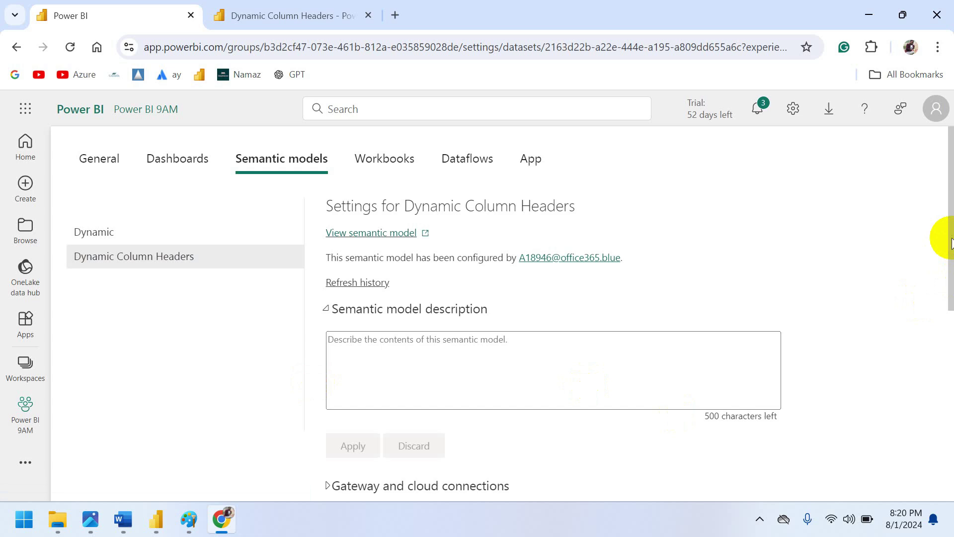
pyautogui.moveTo(949, 251); pyautogui.dragTo(952, 338)
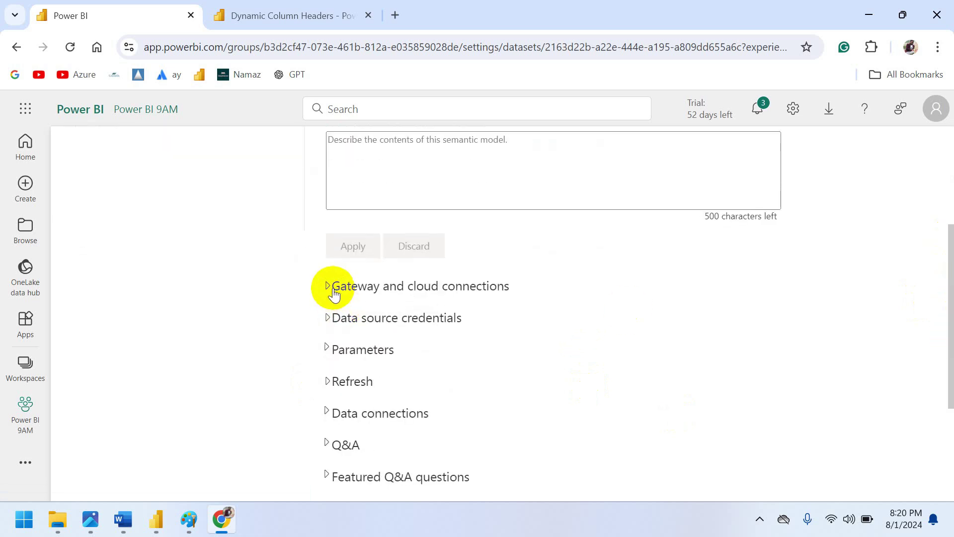
pyautogui.click(332, 287)
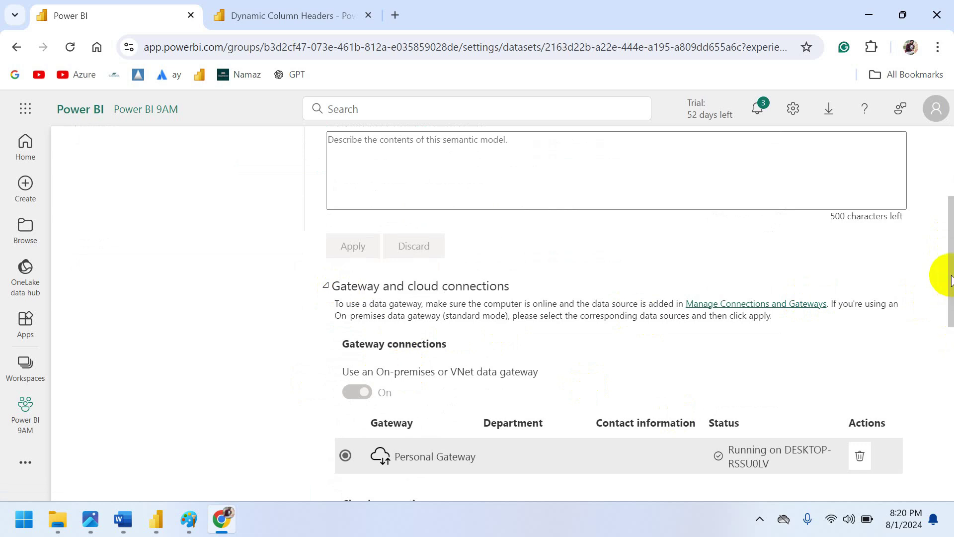
pyautogui.moveTo(951, 276); pyautogui.dragTo(944, 379)
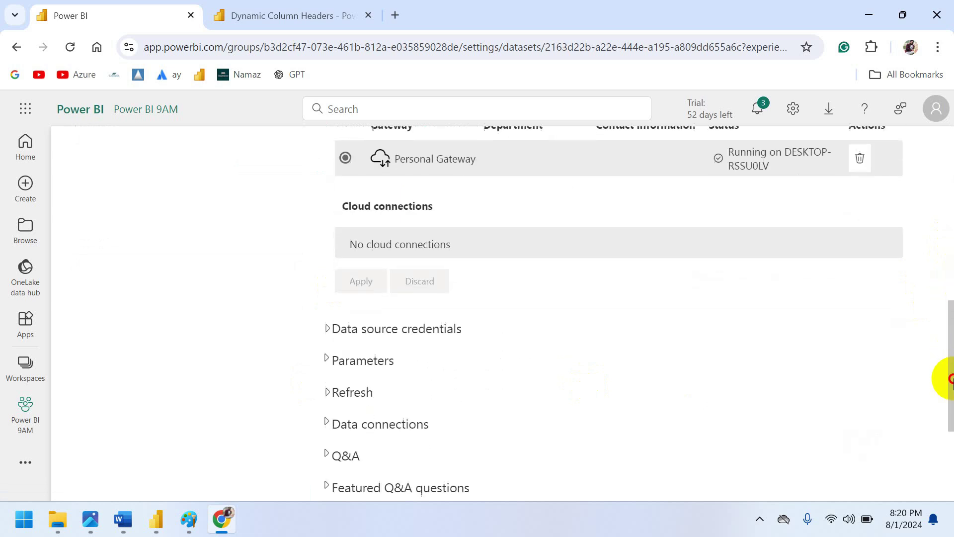
pyautogui.click(332, 334)
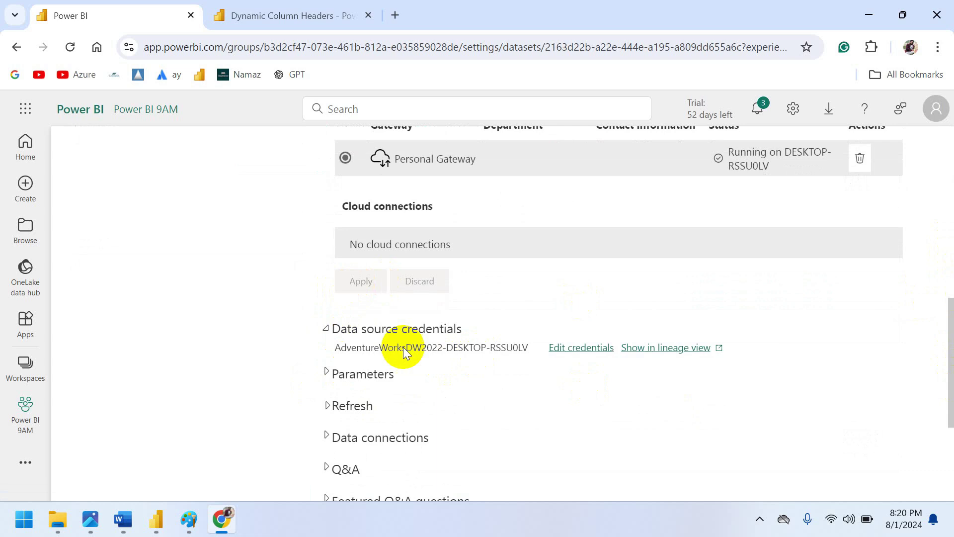
pyautogui.click(325, 376)
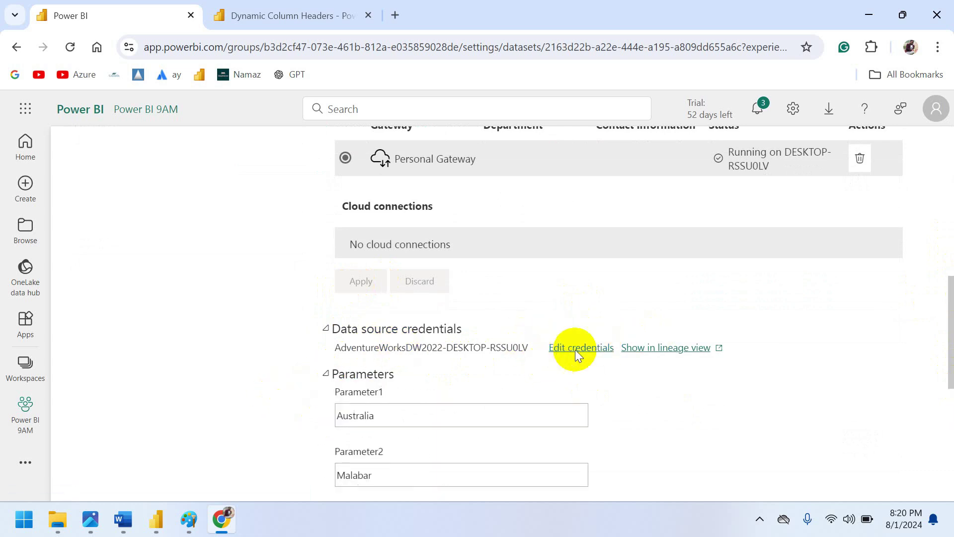
# - Set Parameter1 to Australia_Country and Parameter2 to Malabar_Country, then apply the changes
pyautogui.scroll(-3, 944, 284)
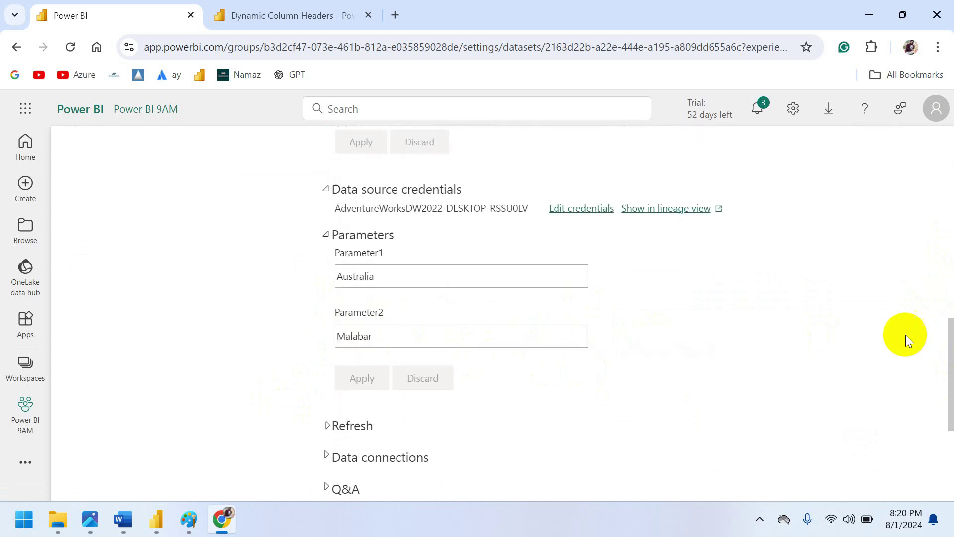
pyautogui.click(394, 280)
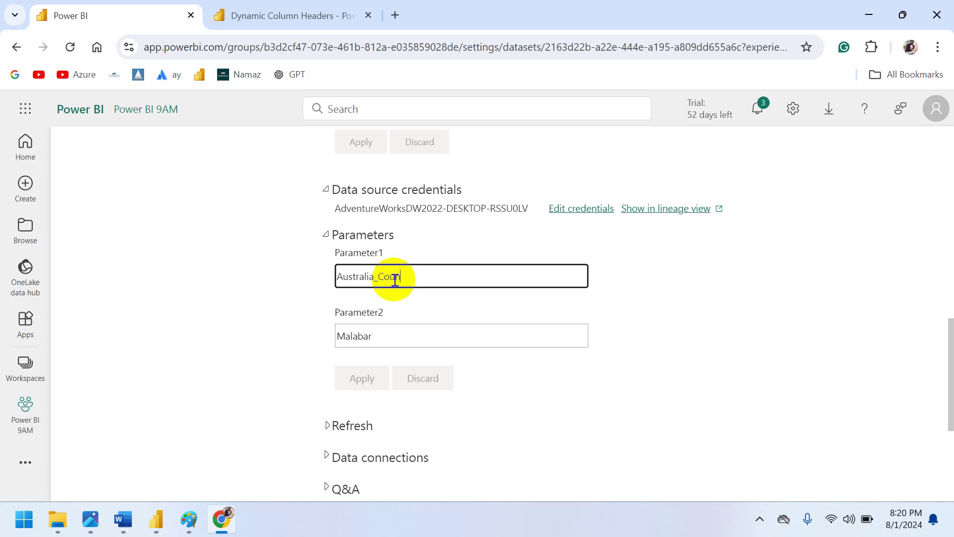
pyautogui.click(379, 337)
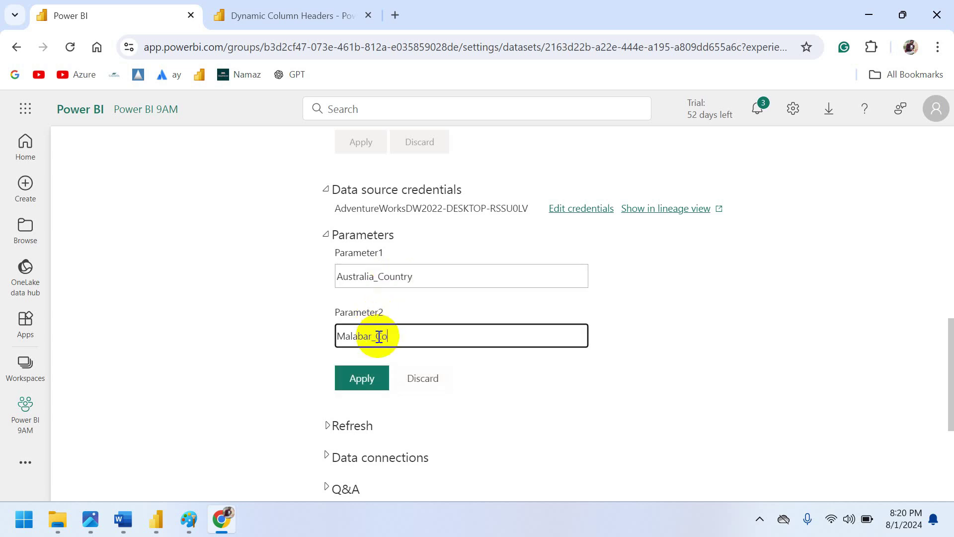
pyautogui.click(371, 392)
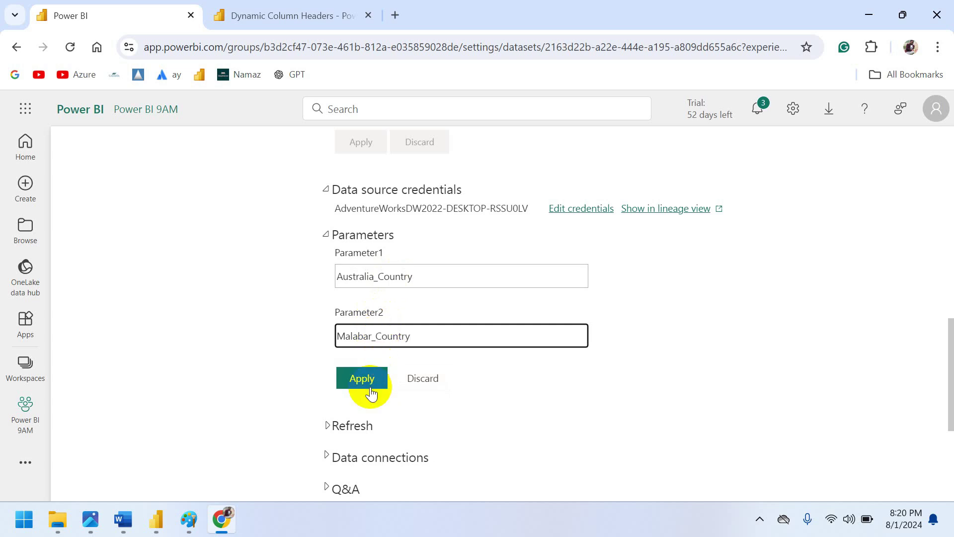
pyautogui.click(370, 382)
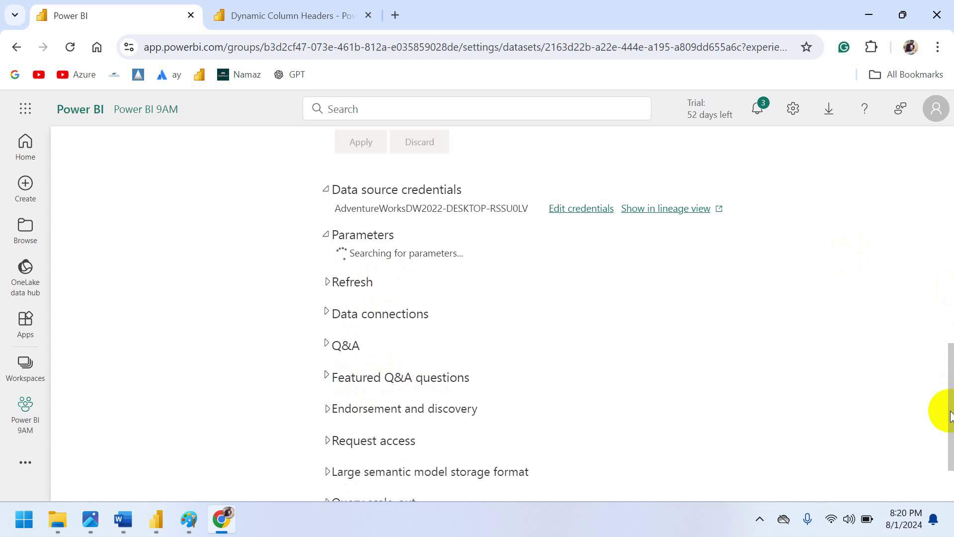
pyautogui.moveTo(949, 416); pyautogui.dragTo(949, 155)
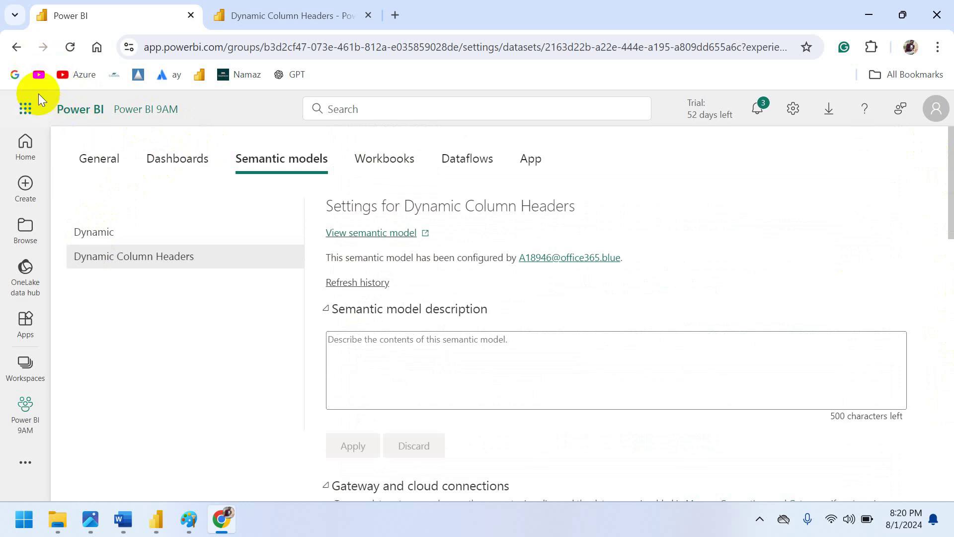
# - Back in the workspace list, refresh the Dynamic Column Headers semantic model and widen the Refreshed column
pyautogui.click(17, 48)
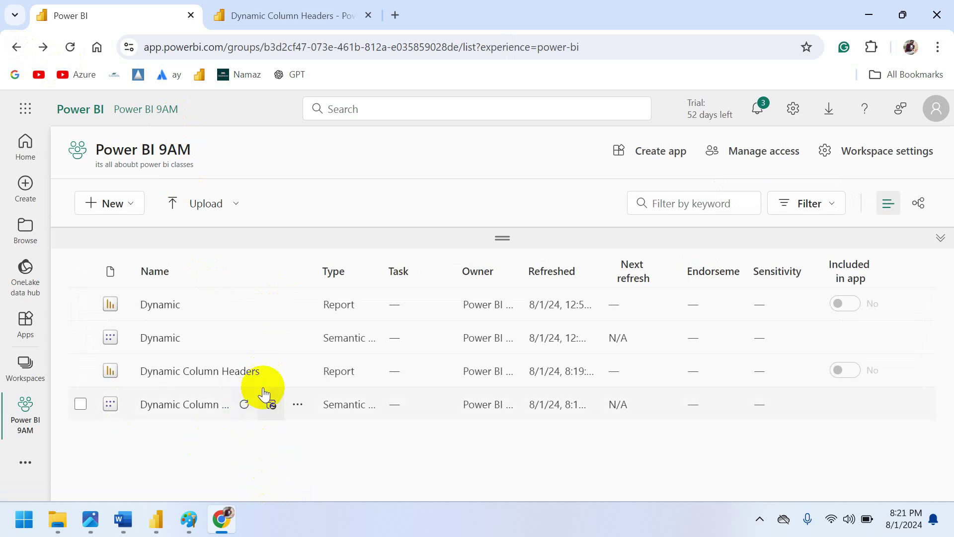
pyautogui.click(244, 405)
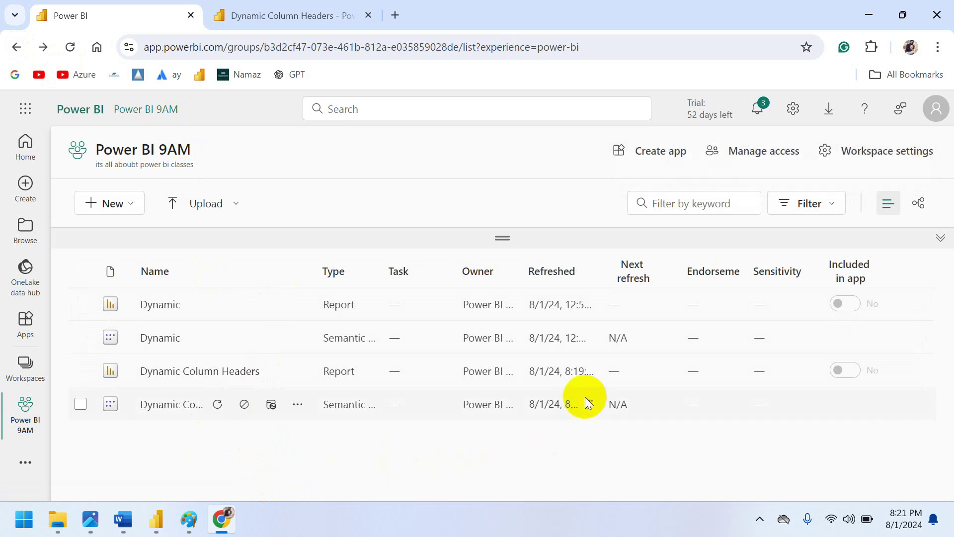
pyautogui.moveTo(601, 263); pyautogui.dragTo(666, 275)
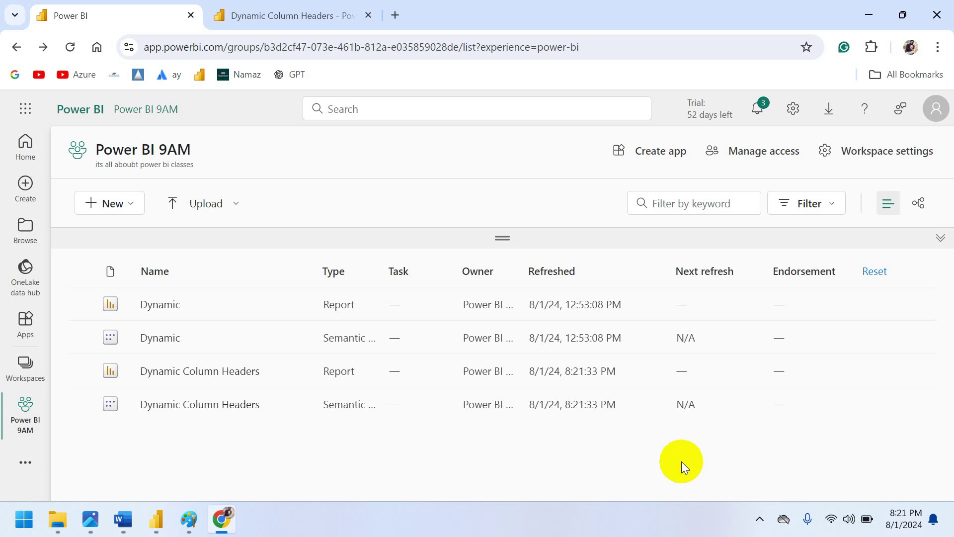
# - Reload the Dynamic Column Headers report tab and sort its table by Parameter2
pyautogui.click(281, 17)
pyautogui.click(382, 56)
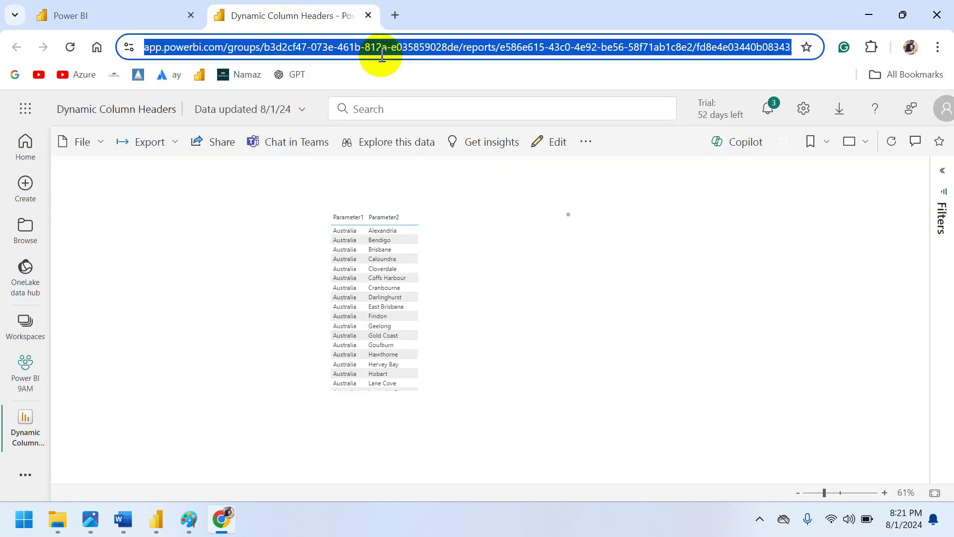
pyautogui.press('Return')
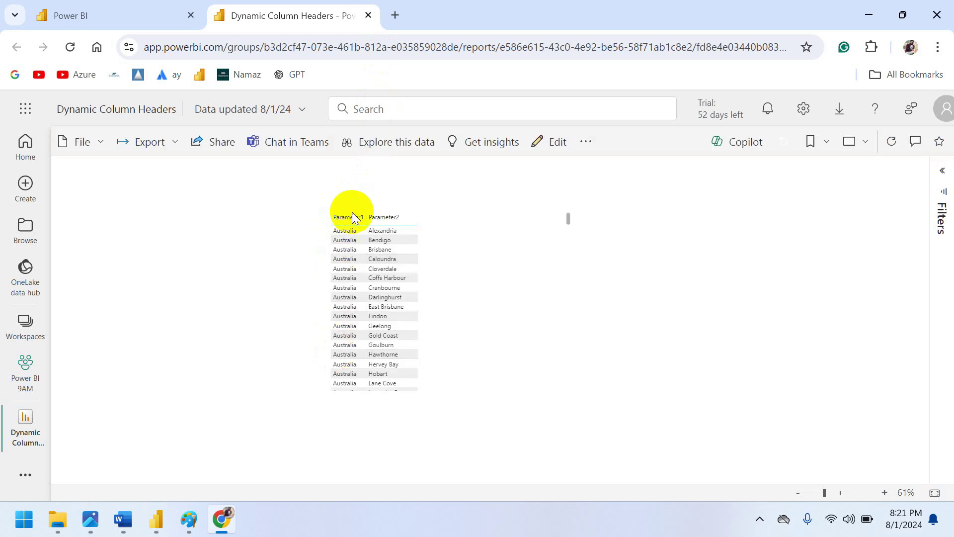
pyautogui.click(395, 217)
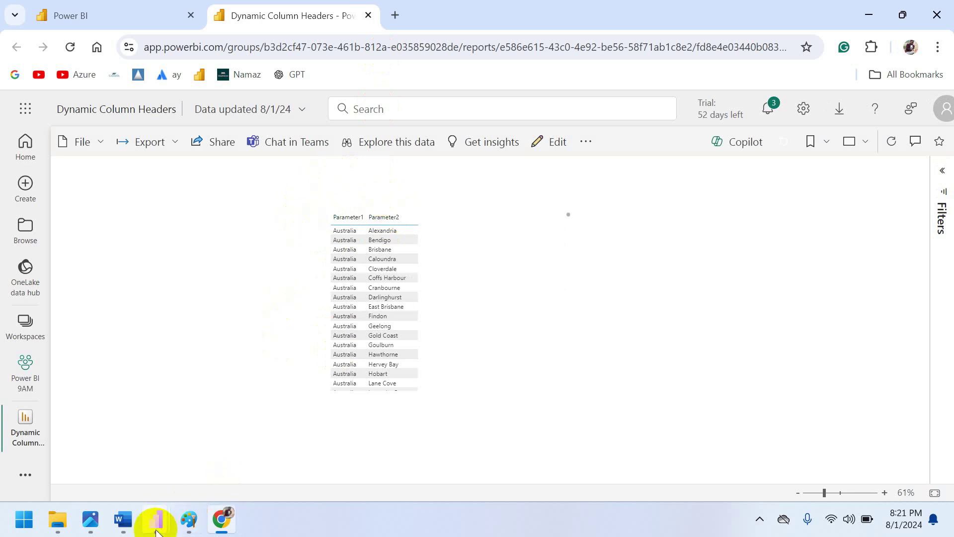
# - Back in Power BI Desktop, open the Dynamic Column Names field parameter's DAX formula
pyautogui.moveTo(158, 531)
pyautogui.click(154, 456)
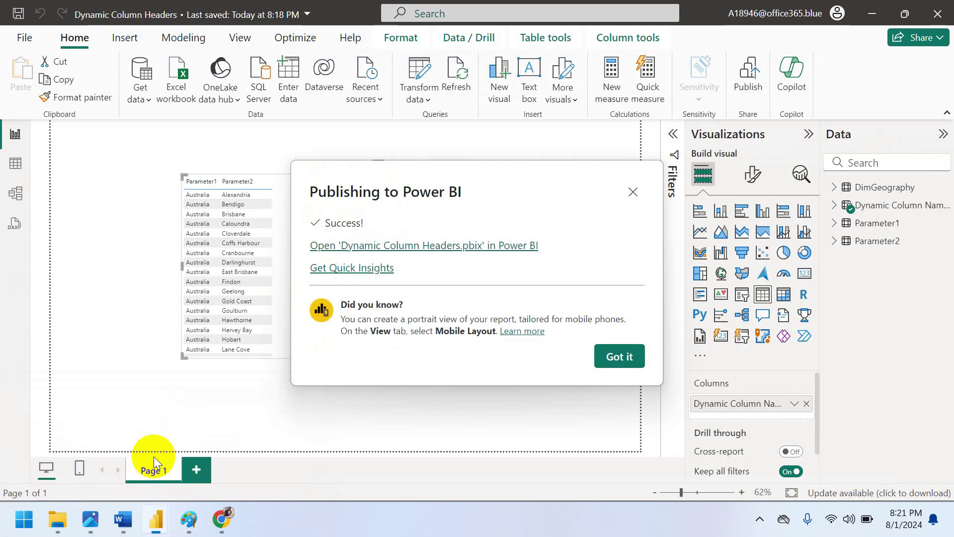
pyautogui.click(632, 195)
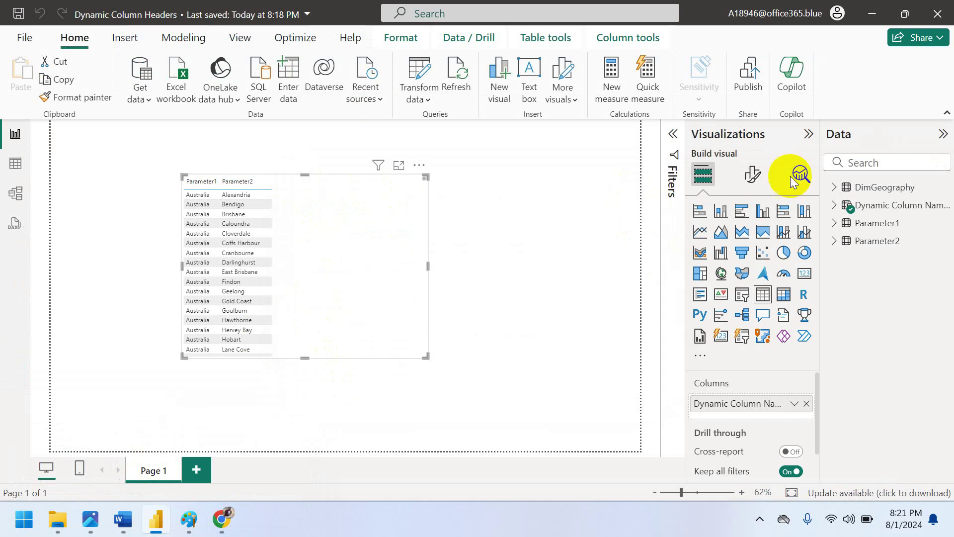
pyautogui.click(834, 205)
pyautogui.click(915, 223)
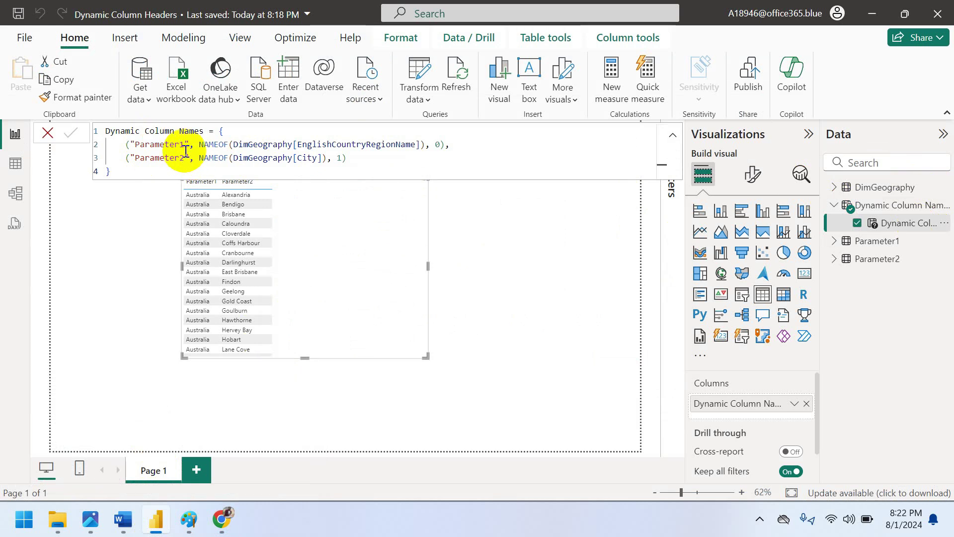
# - Replace the Parameter1 label with CONVERT(FIRSTNONBLANK(Parameter1[Parameter1],0),STRING)
pyautogui.click(191, 146)
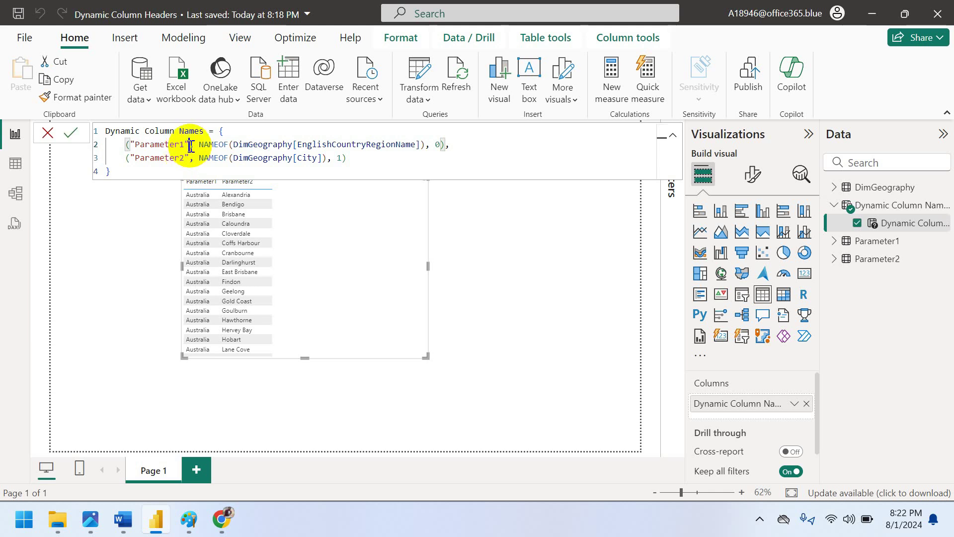
pyautogui.press('BackSpace')
pyautogui.press('BackSpace')
pyautogui.press('BackSpace')
pyautogui.press('BackSpace')
pyautogui.press('BackSpace')
pyautogui.press('BackSpace')
pyautogui.press('BackSpace')
pyautogui.press('BackSpace')
pyautogui.press('BackSpace')
pyautogui.press('BackSpace')
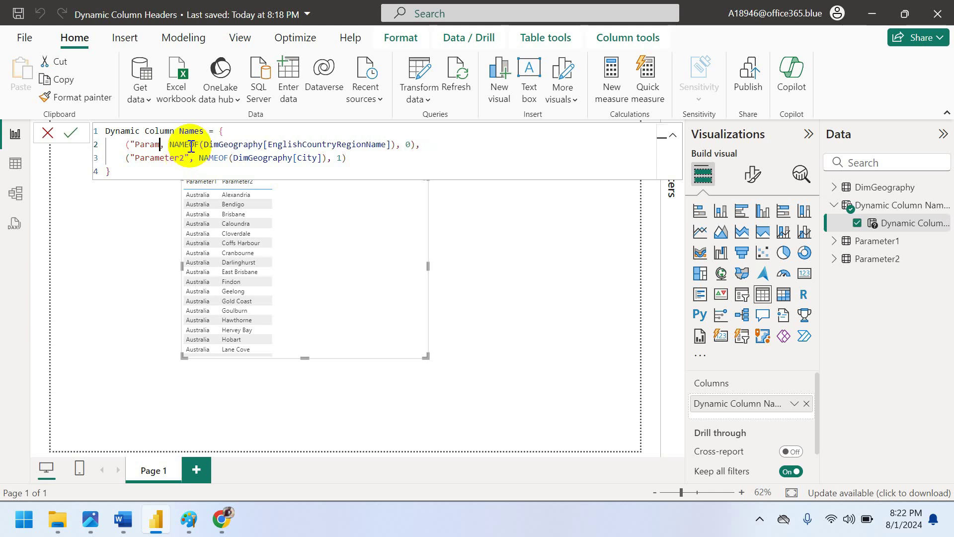
pyautogui.press('BackSpace')
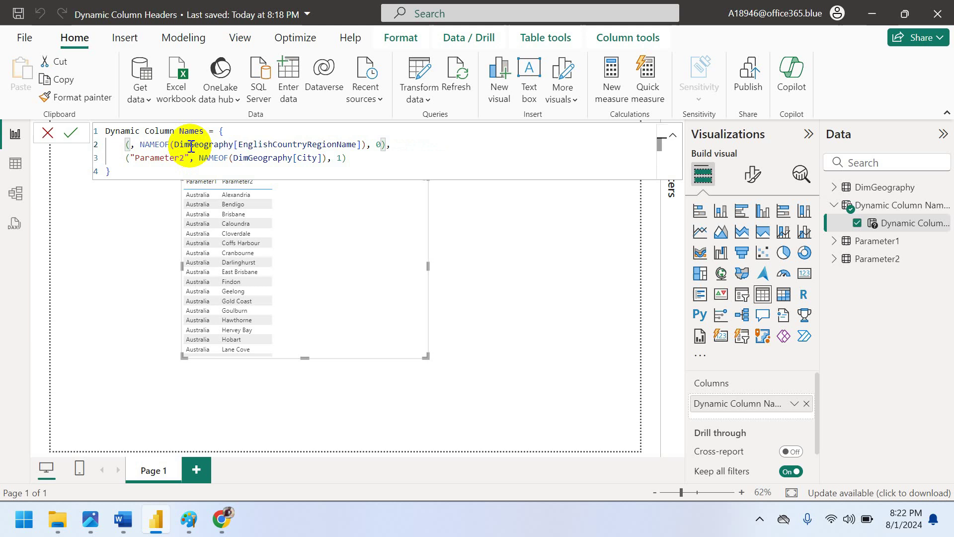
pyautogui.write('convert')
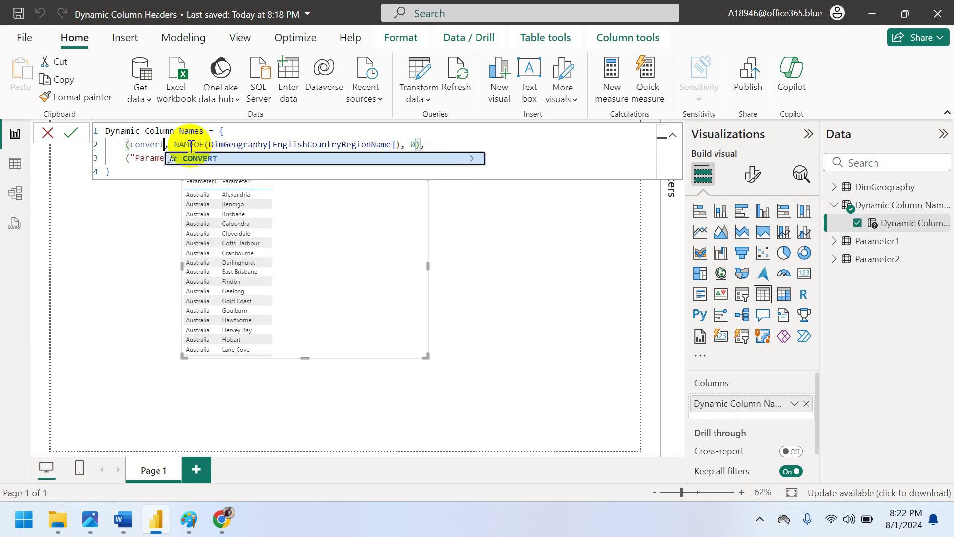
pyautogui.press('Tab')
pyautogui.write('fir')
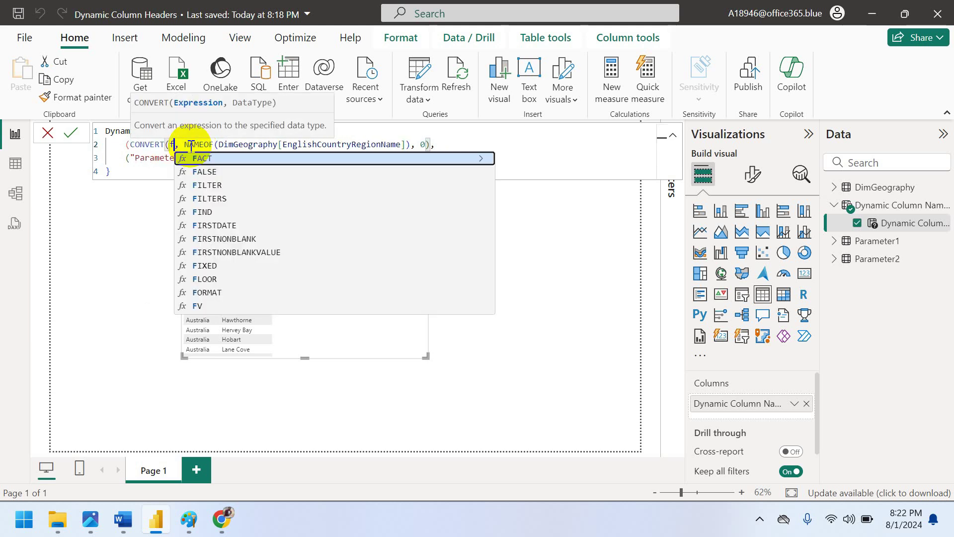
pyautogui.press('Down')
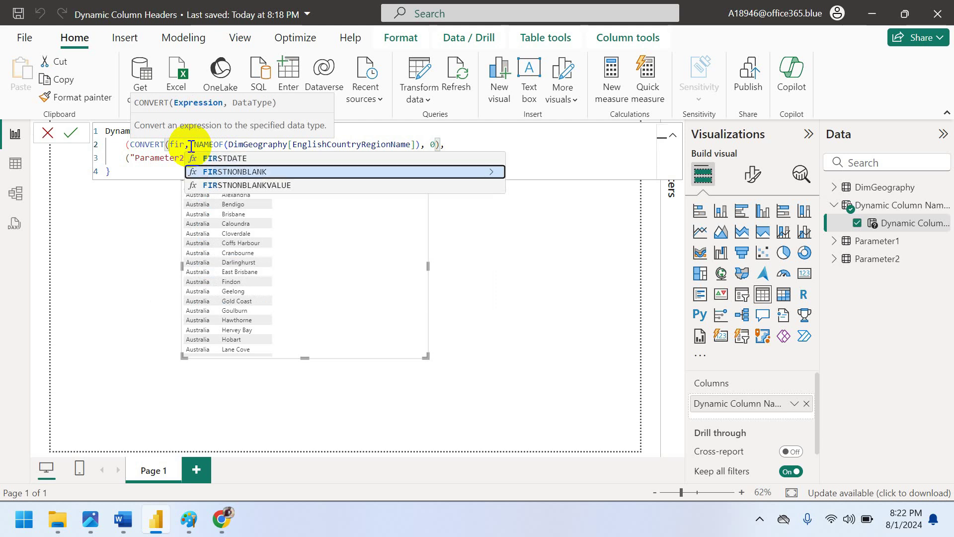
pyautogui.press('Tab')
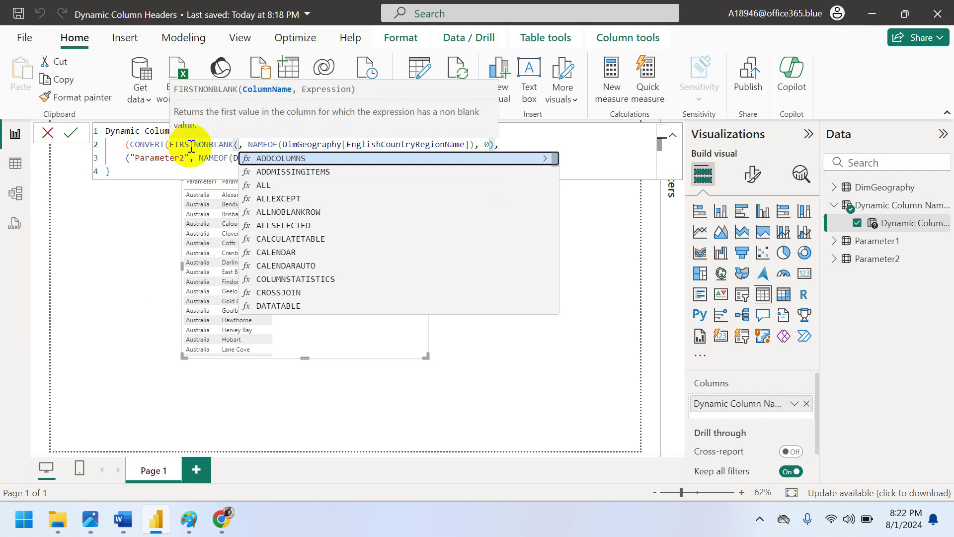
pyautogui.write('par')
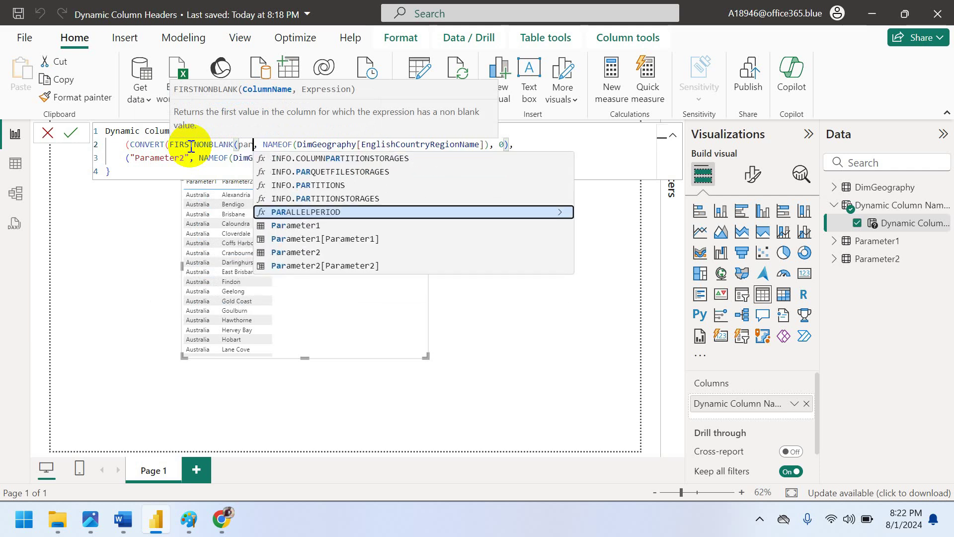
pyautogui.press('Down')
pyautogui.press('Down')
pyautogui.press('Tab')
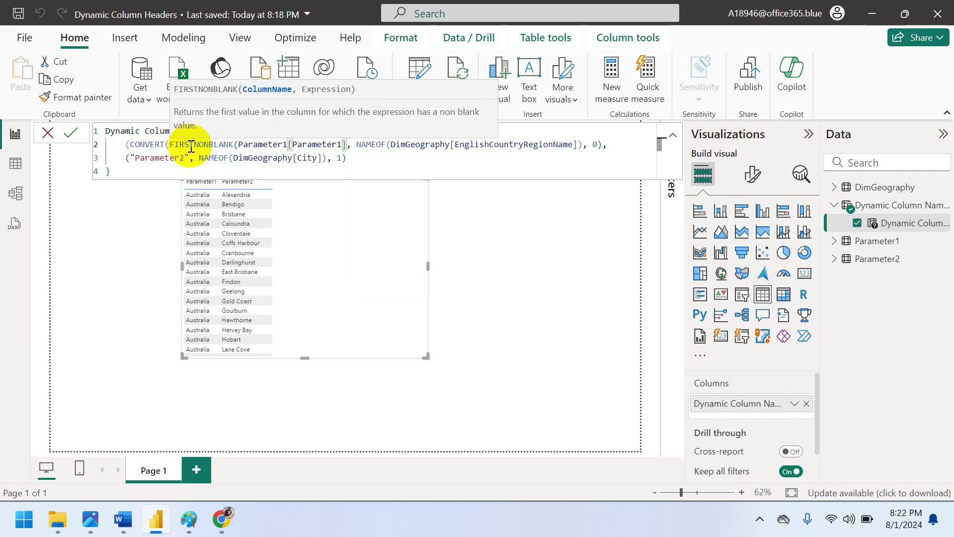
pyautogui.write(',')
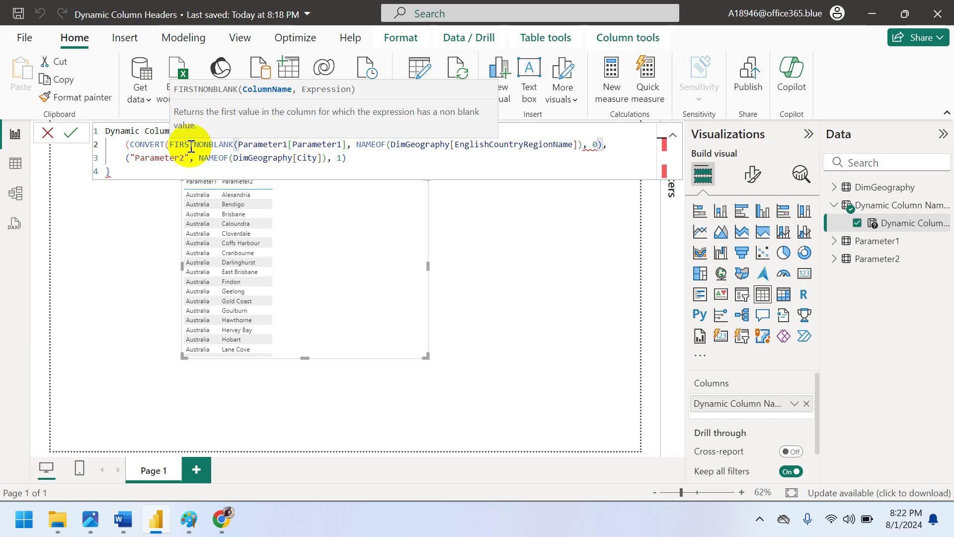
pyautogui.write('0)')
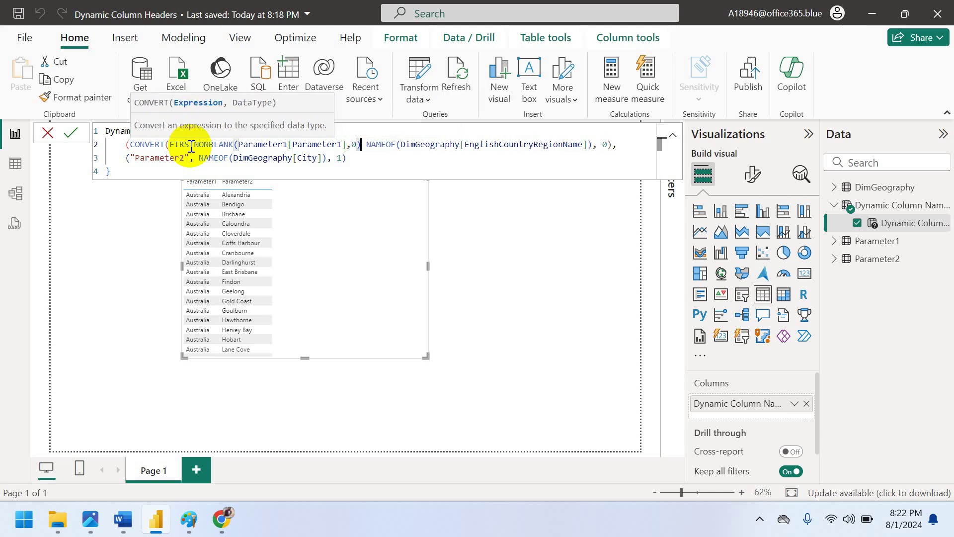
pyautogui.write(',')
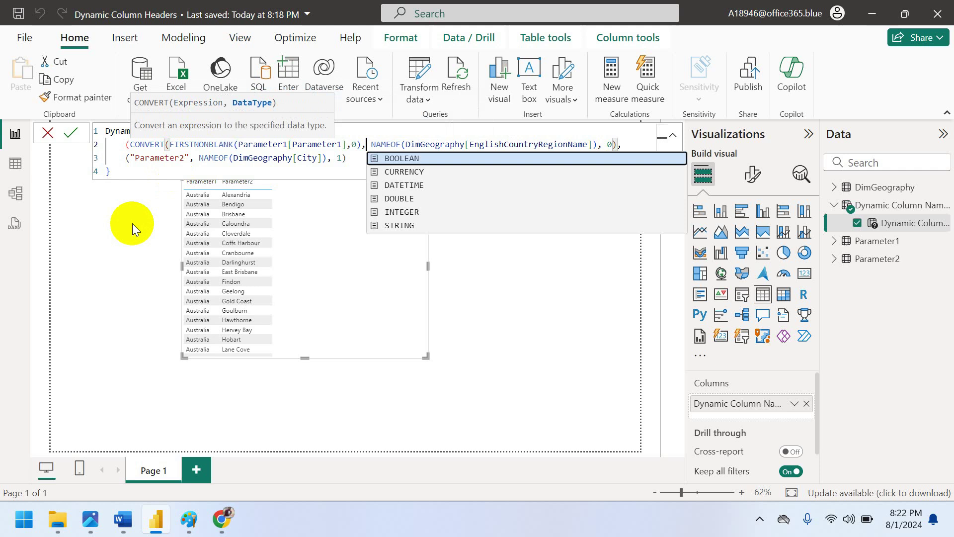
pyautogui.click(393, 226)
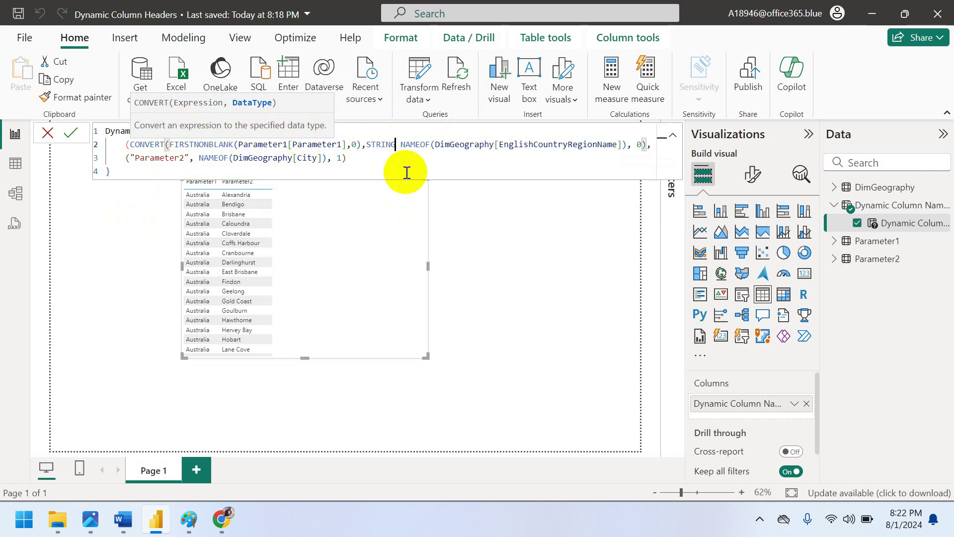
pyautogui.write('),')
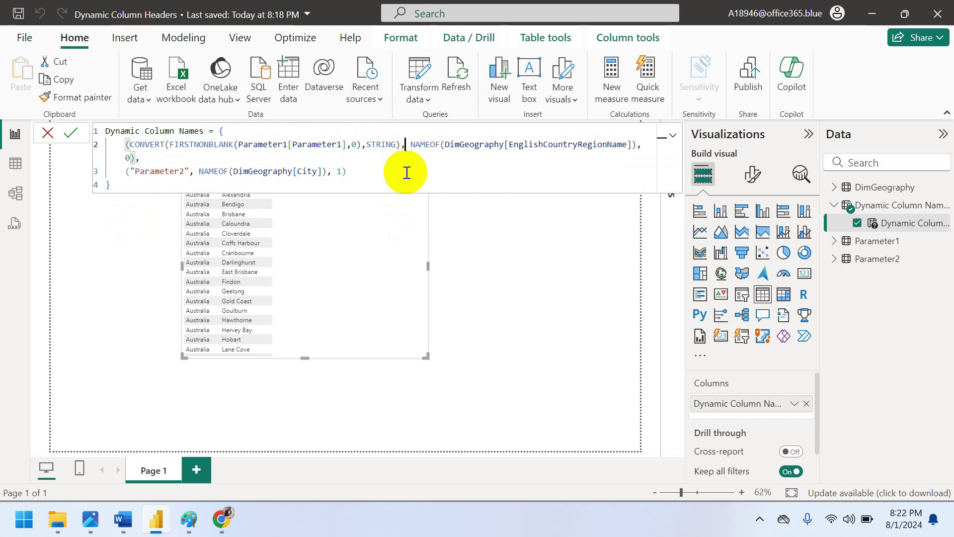
# - Replace the Parameter2 label with CONVERT(FIRSTNONBLANK(Parameter2[Parameter2],0),STRING) and commit the formula
pyautogui.click(189, 173)
pyautogui.press('BackSpace')
pyautogui.press('BackSpace')
pyautogui.press('BackSpace')
pyautogui.press('BackSpace')
pyautogui.press('BackSpace')
pyautogui.press('BackSpace')
pyautogui.press('BackSpace')
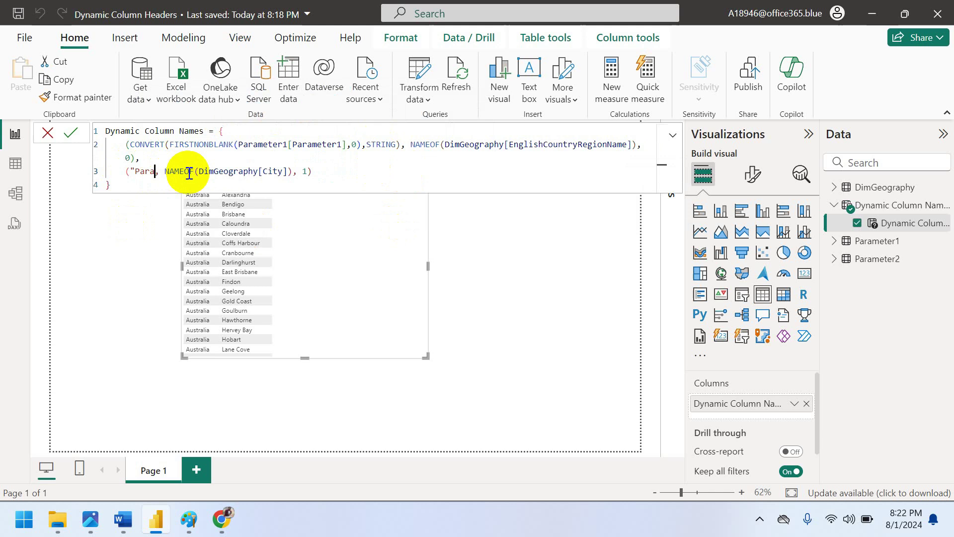
pyautogui.press('BackSpace')
pyautogui.press('BackSpace')
pyautogui.press('BackSpace')
pyautogui.press('BackSpace')
pyautogui.press('BackSpace')
pyautogui.write('c')
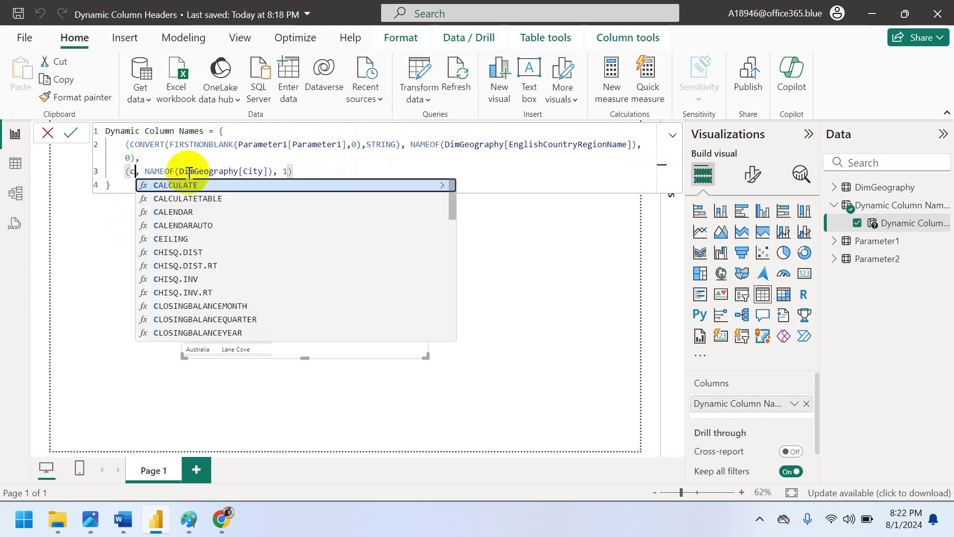
pyautogui.write('onv')
pyautogui.press('Tab')
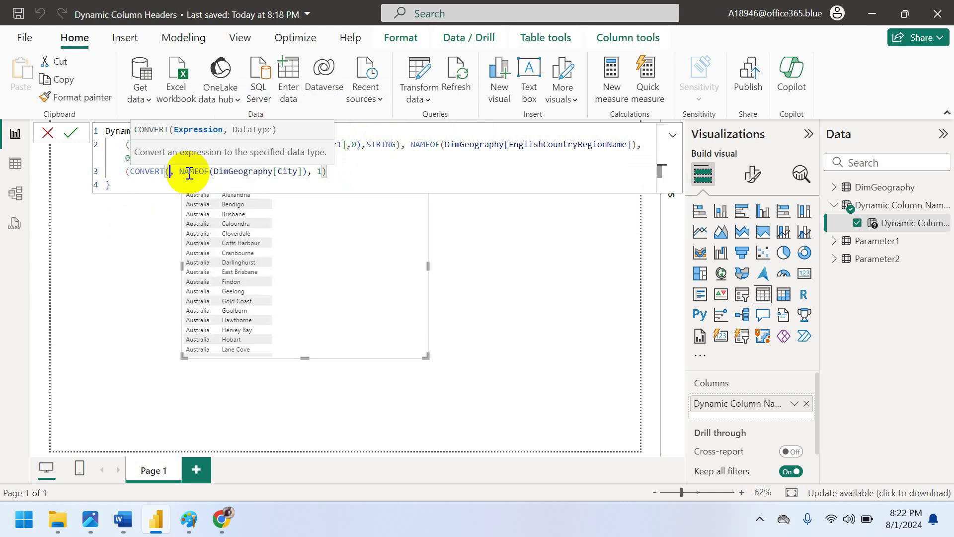
pyautogui.write('fir')
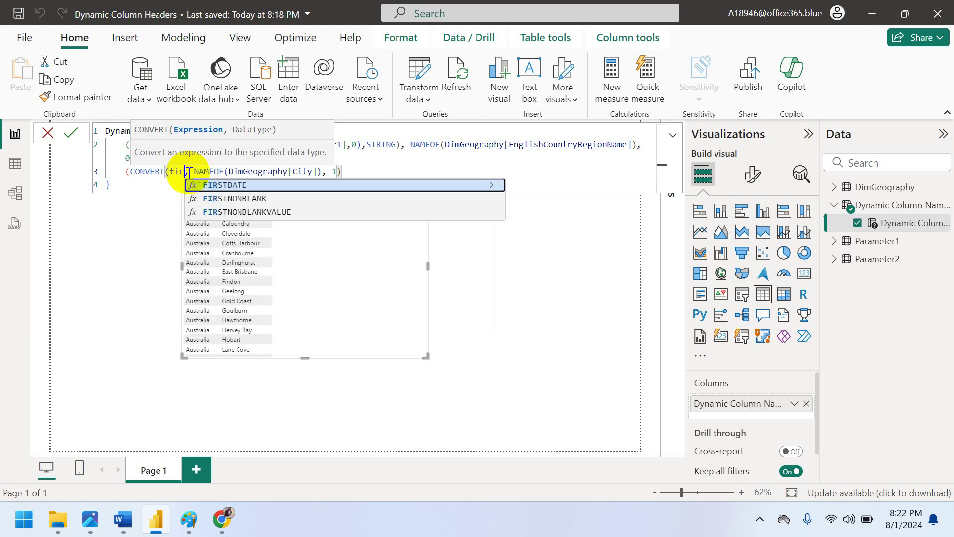
pyautogui.press('Down')
pyautogui.press('Tab')
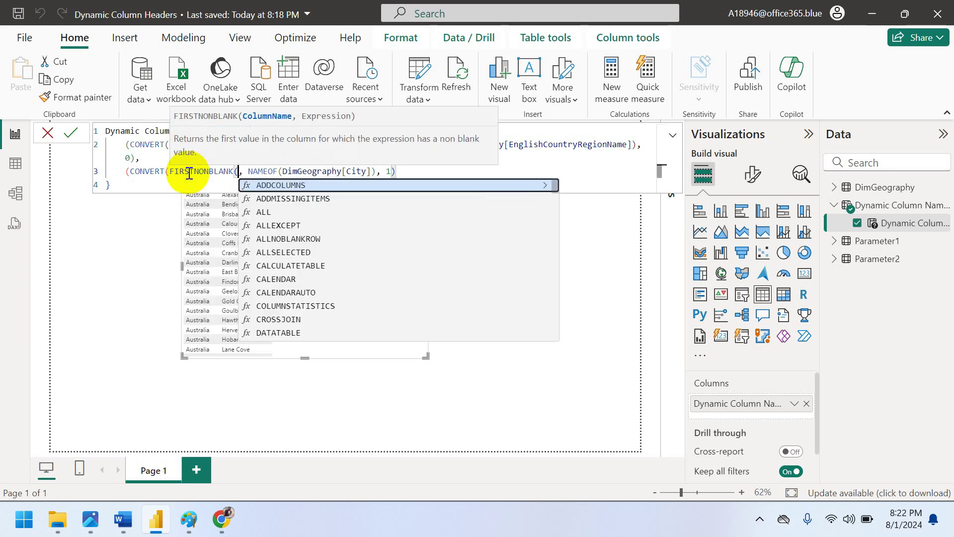
pyautogui.write('par')
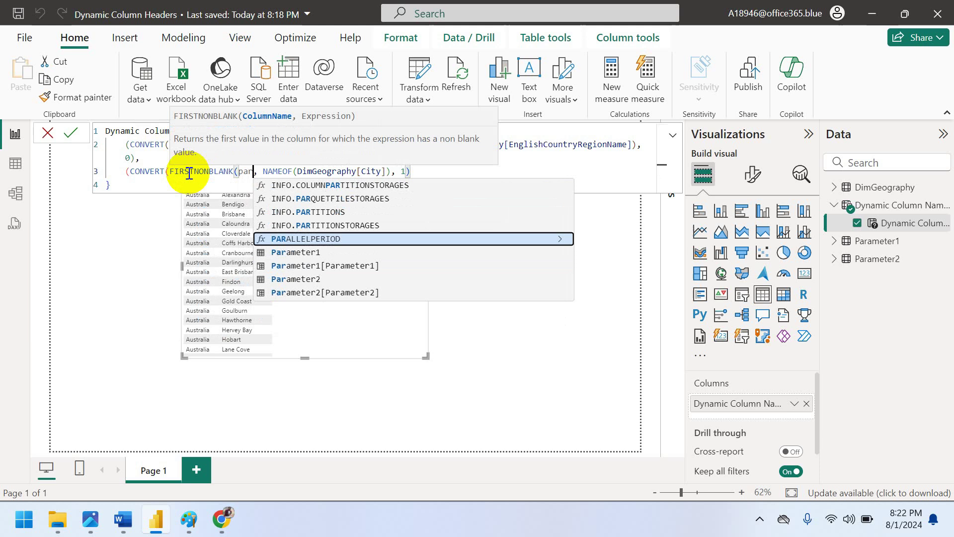
pyautogui.press('Down')
pyautogui.press('Down')
pyautogui.press('Down')
pyautogui.press('Down')
pyautogui.press('Tab')
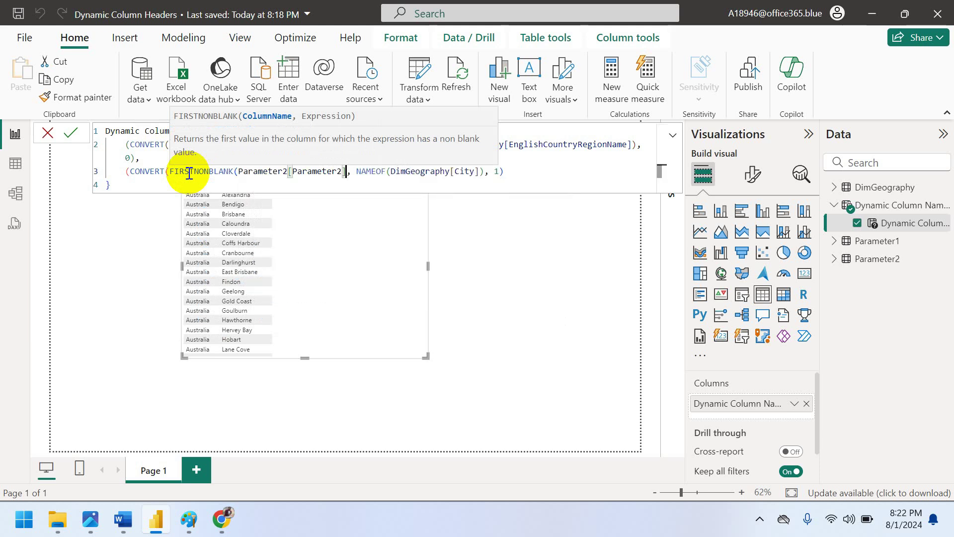
pyautogui.press('Right')
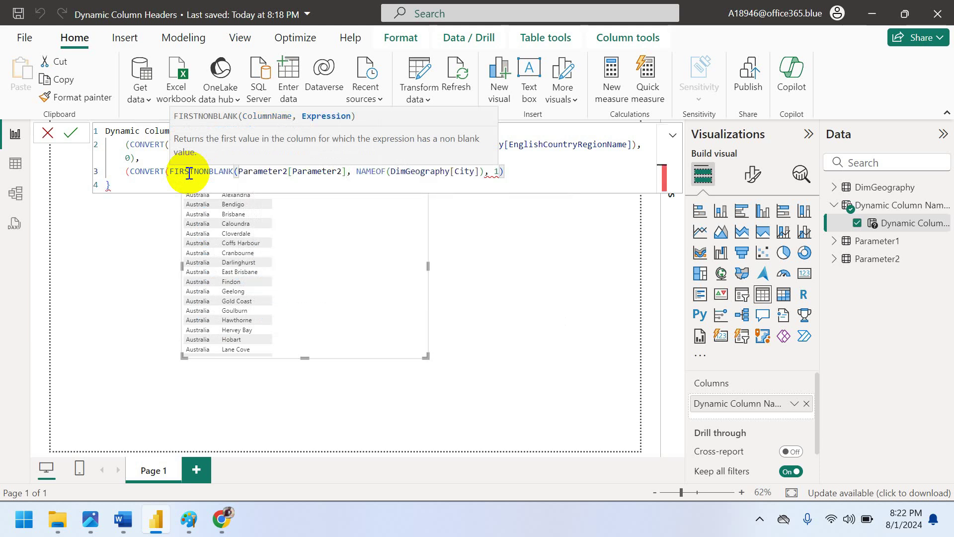
pyautogui.write('0)')
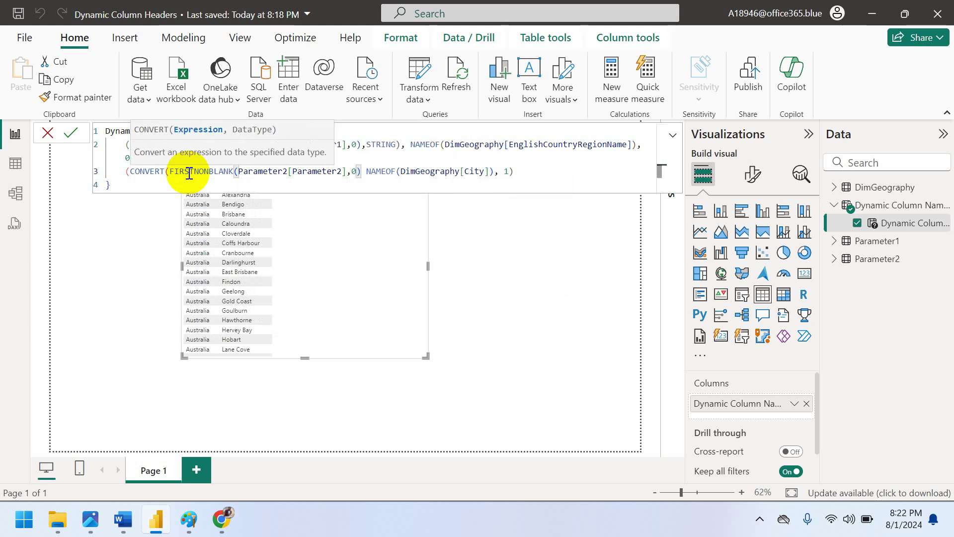
pyautogui.write(',S')
pyautogui.press('Tab')
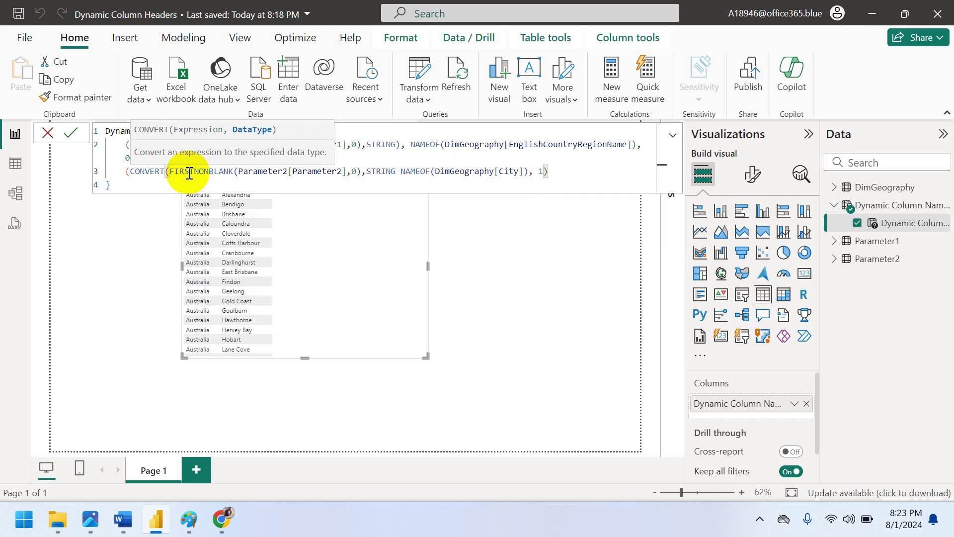
pyautogui.write('),')
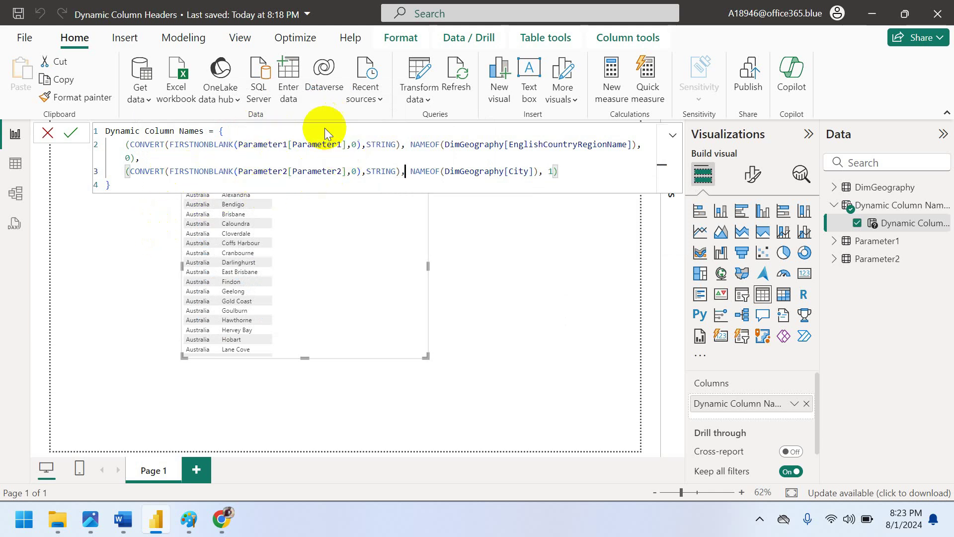
pyautogui.click(147, 185)
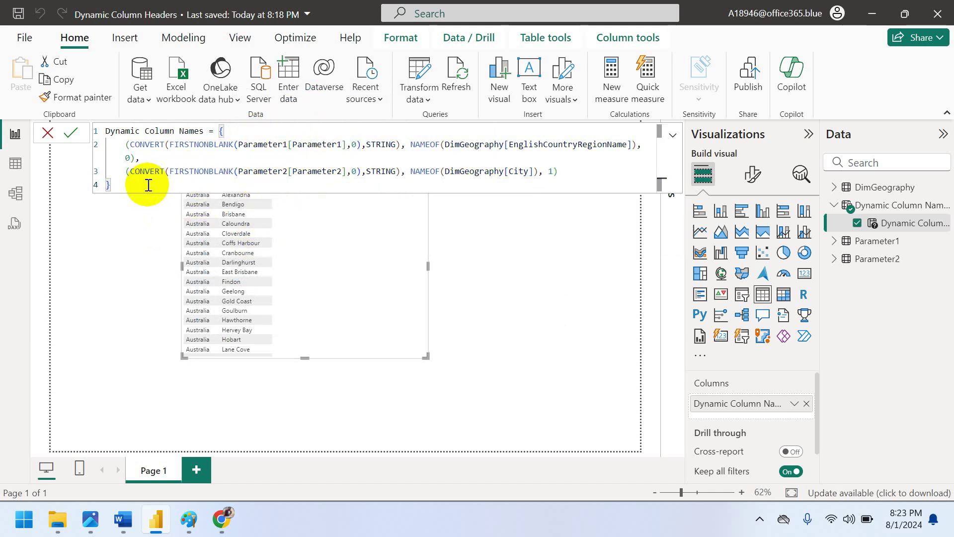
pyautogui.press('Return')
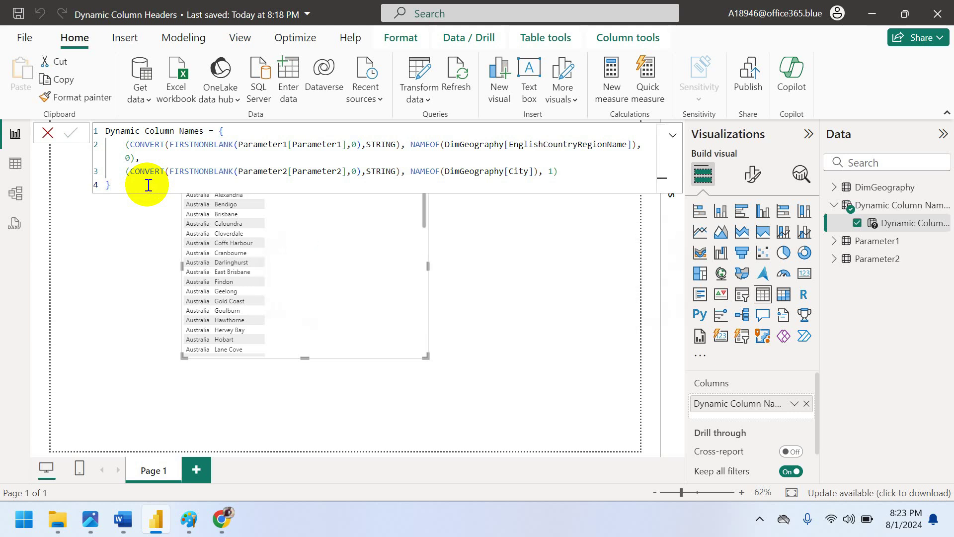
# - Close the formula bar and republish Dynamic Column Headers to Power BI 9AM, replacing the dataset
pyautogui.click(48, 133)
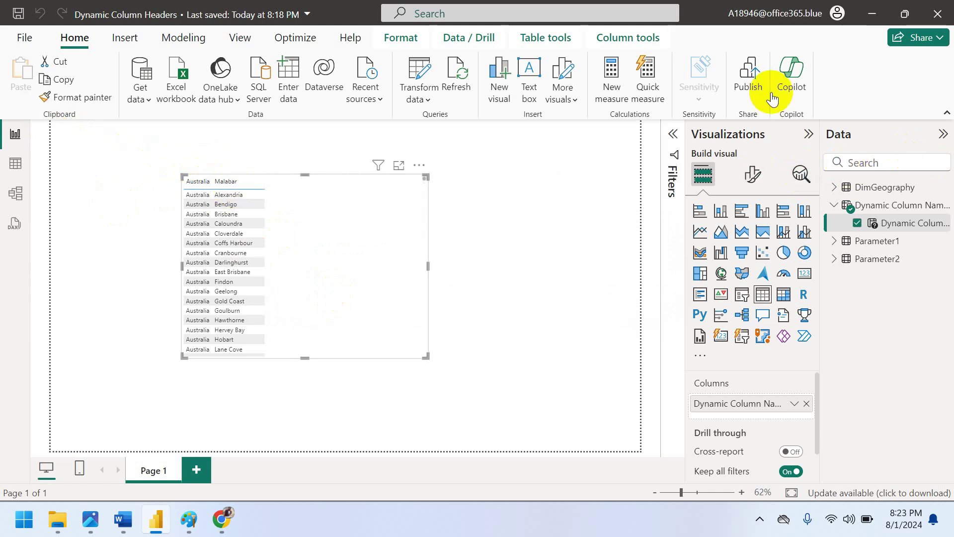
pyautogui.click(749, 77)
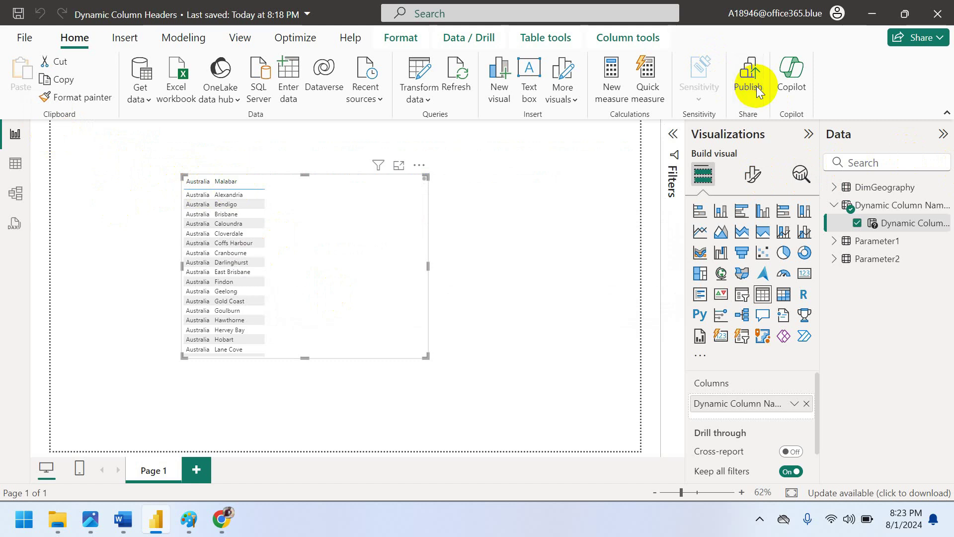
pyautogui.click(537, 286)
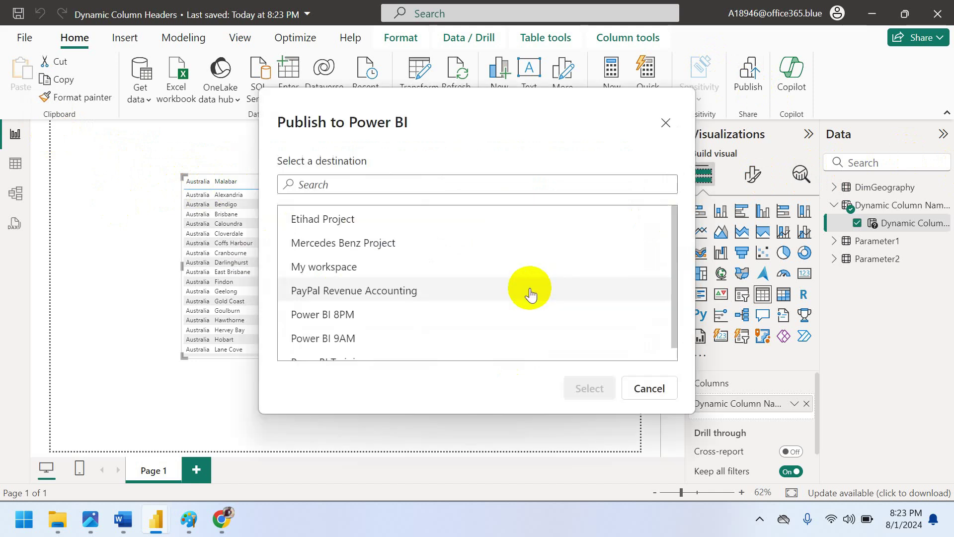
pyautogui.click(383, 334)
pyautogui.click(577, 386)
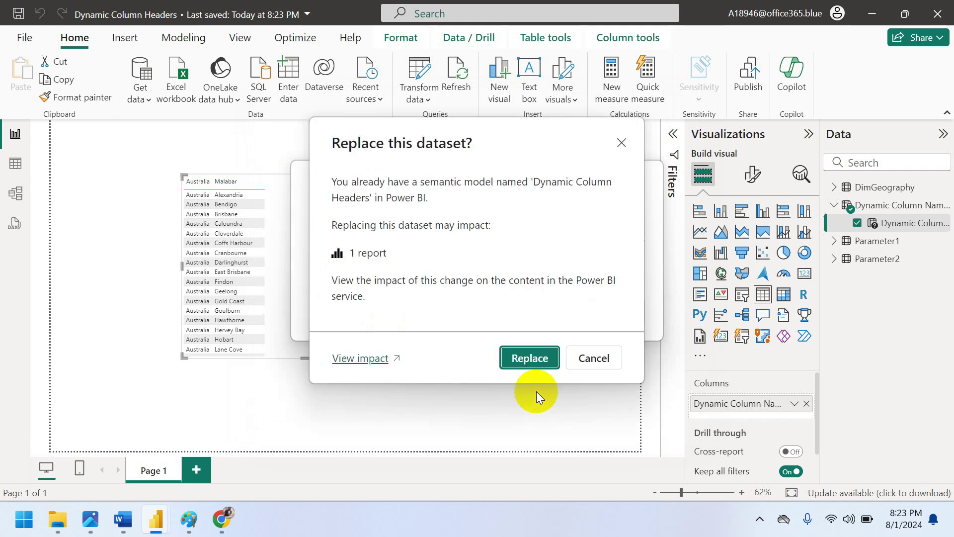
pyautogui.click(531, 366)
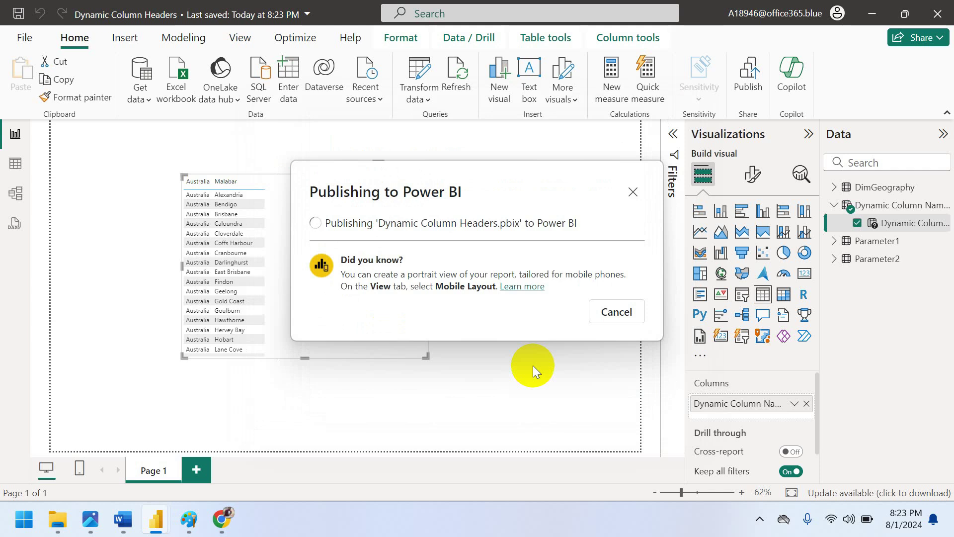
# - In the browser, open the Dynamic Column Headers semantic model's settings in Power BI 9AM
pyautogui.click(223, 517)
pyautogui.click(122, 15)
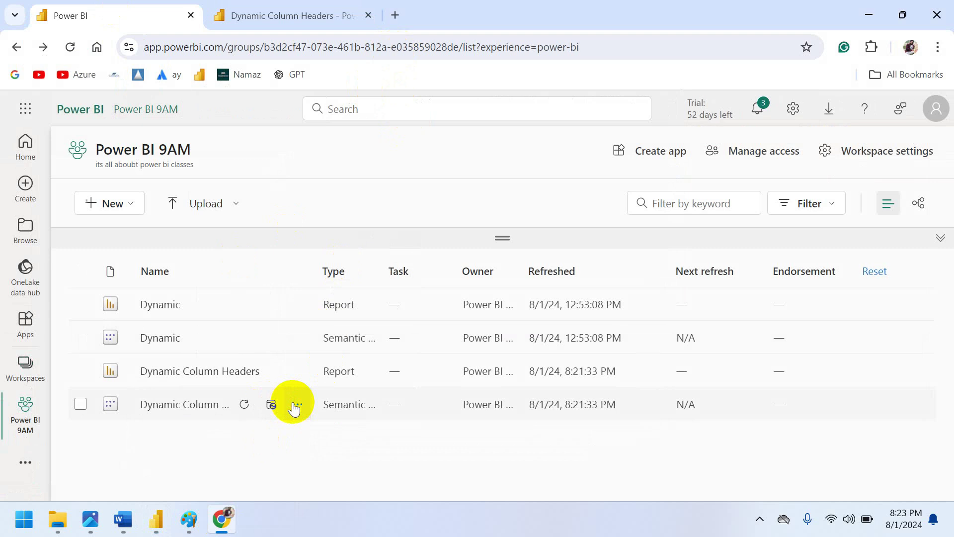
pyautogui.click(297, 405)
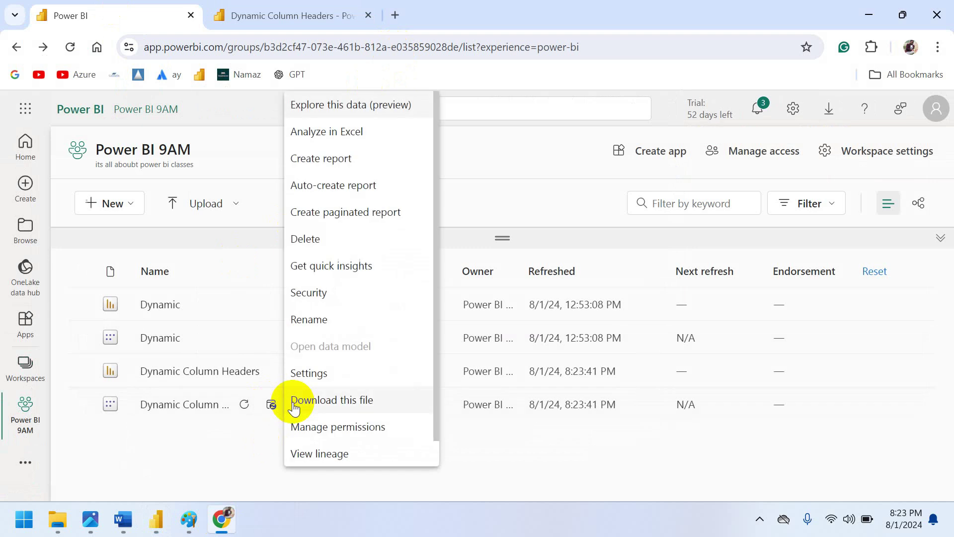
pyautogui.click(310, 377)
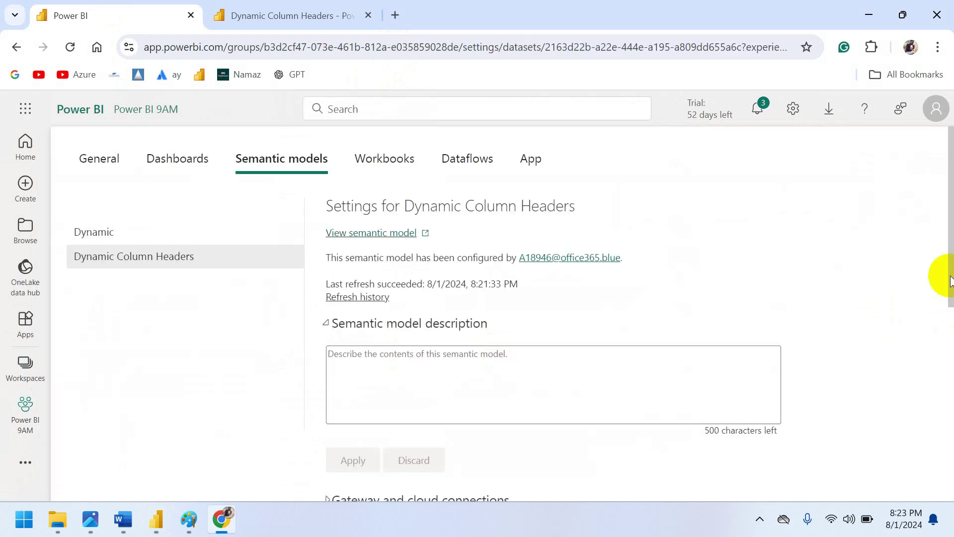
pyautogui.moveTo(949, 277); pyautogui.dragTo(950, 409)
# - Change the parameter values to Australia_Country and Malabar_City and apply them
pyautogui.click(327, 281)
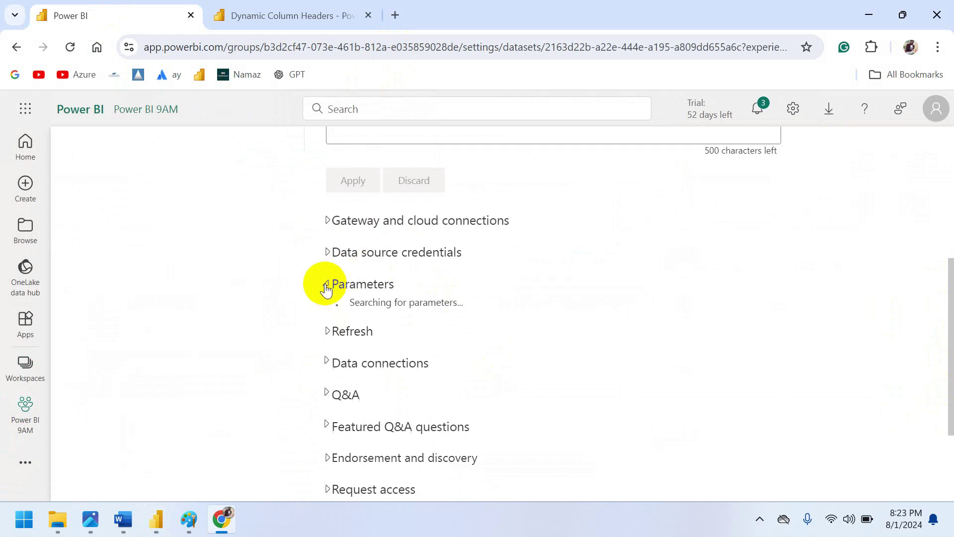
pyautogui.click(397, 334)
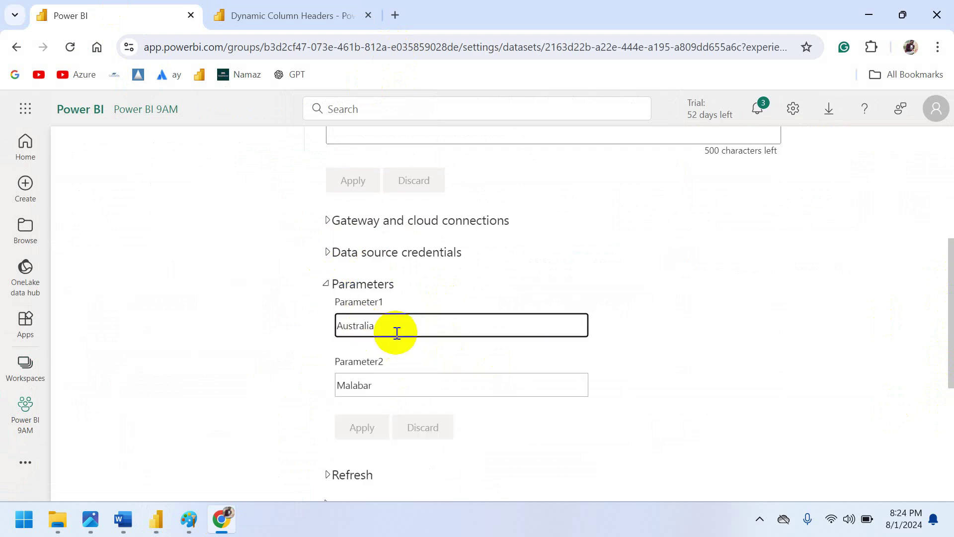
pyautogui.write('_Country')
pyautogui.click(383, 383)
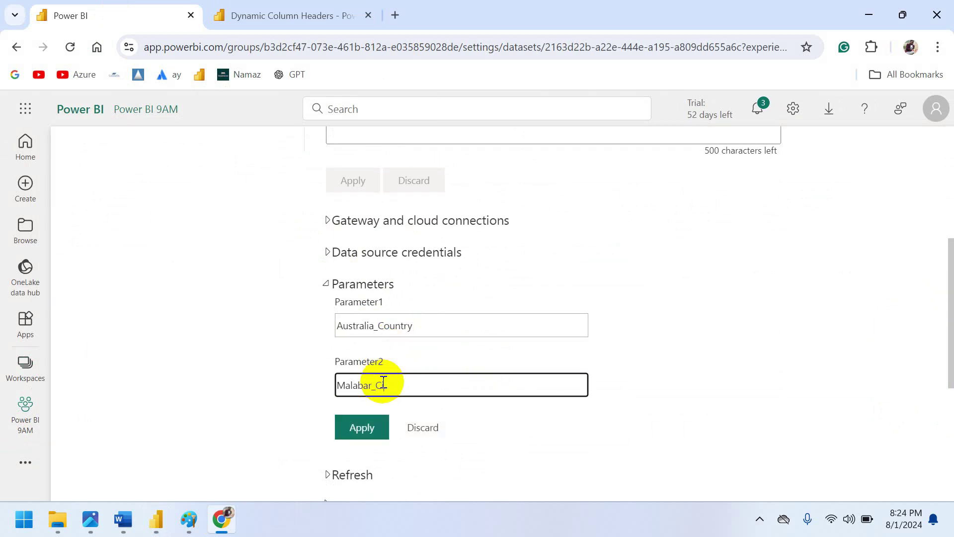
pyautogui.write('_City')
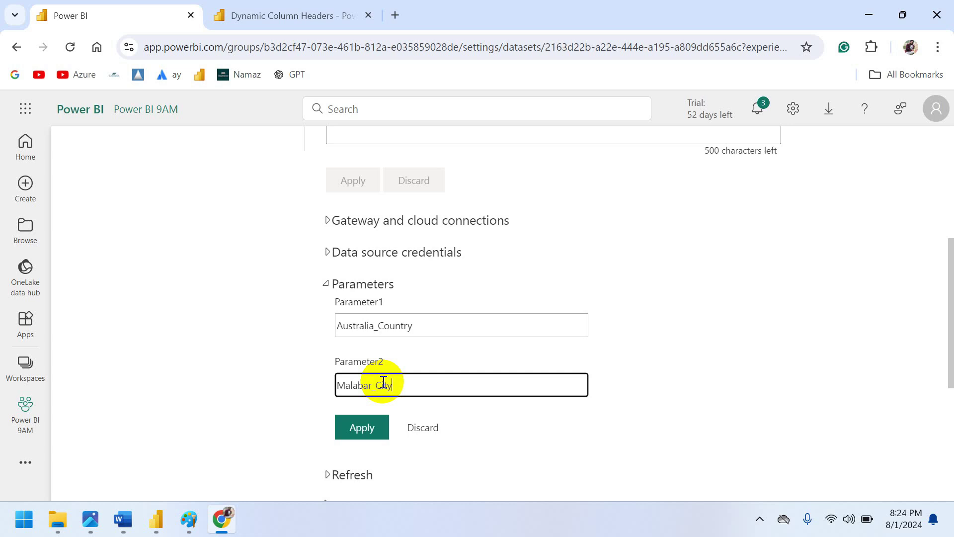
pyautogui.click(357, 431)
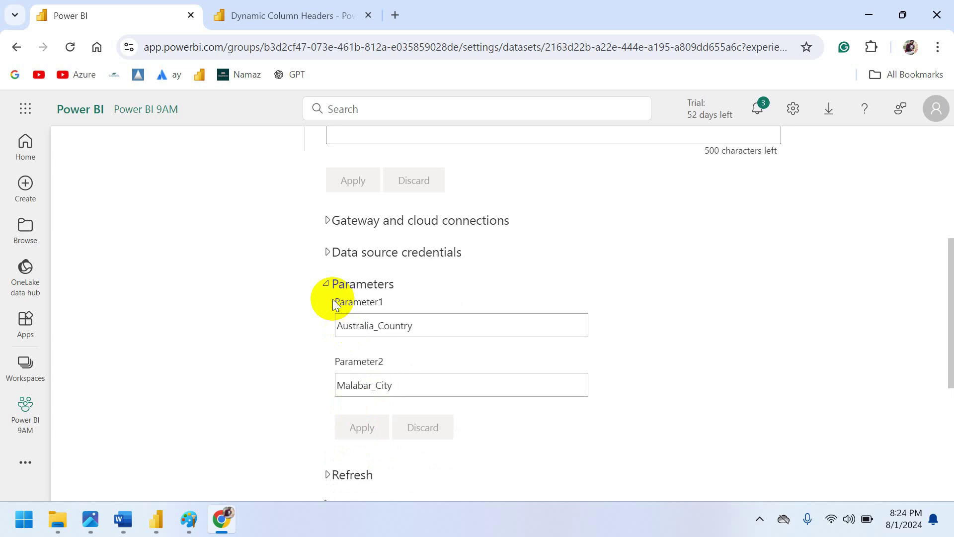
pyautogui.click(331, 289)
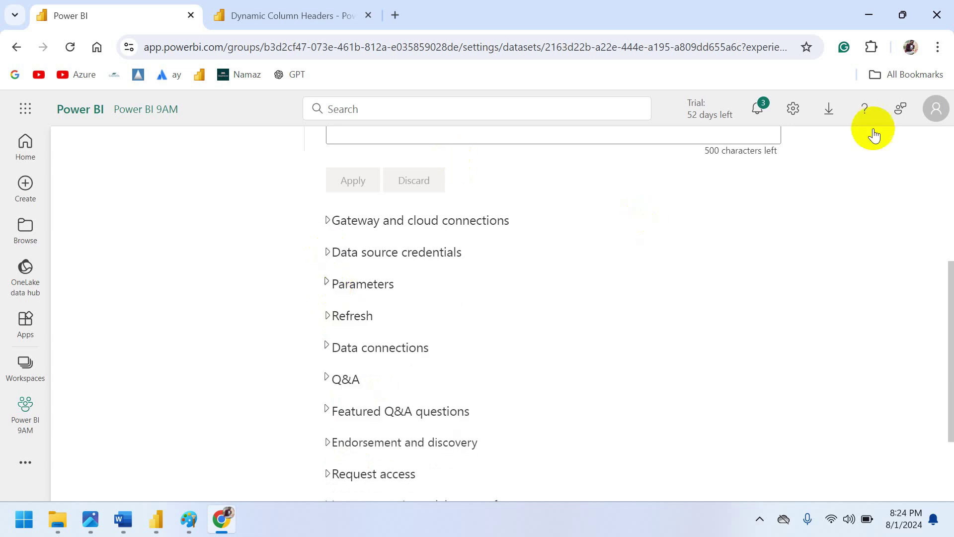
# - Refresh the Dynamic Column Headers semantic model now and view the report's updated headers
pyautogui.scroll(5, 946, 163)
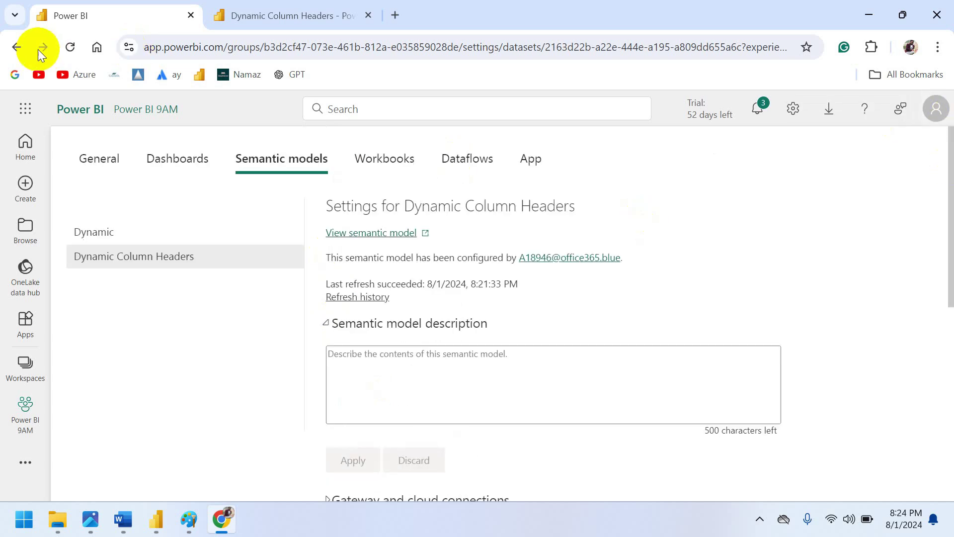
pyautogui.click(17, 48)
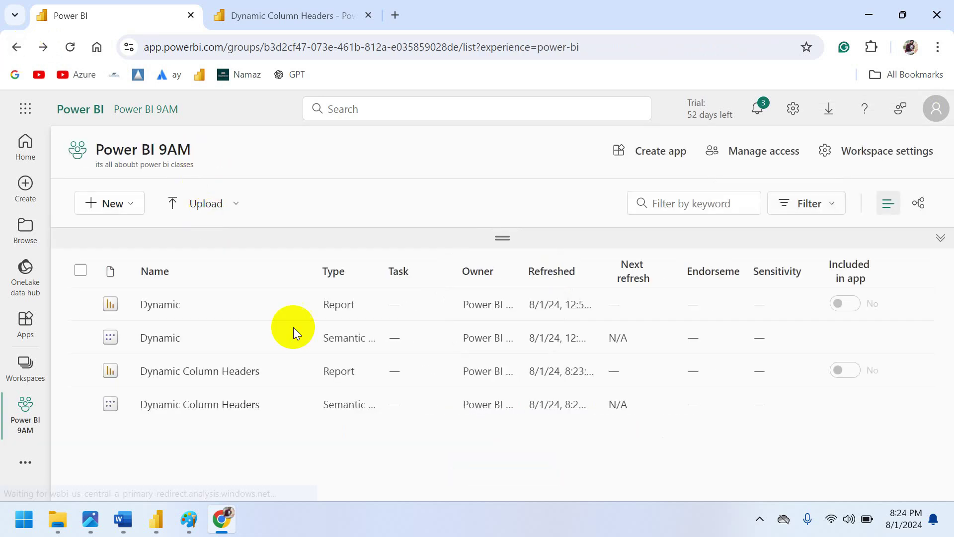
pyautogui.click(245, 405)
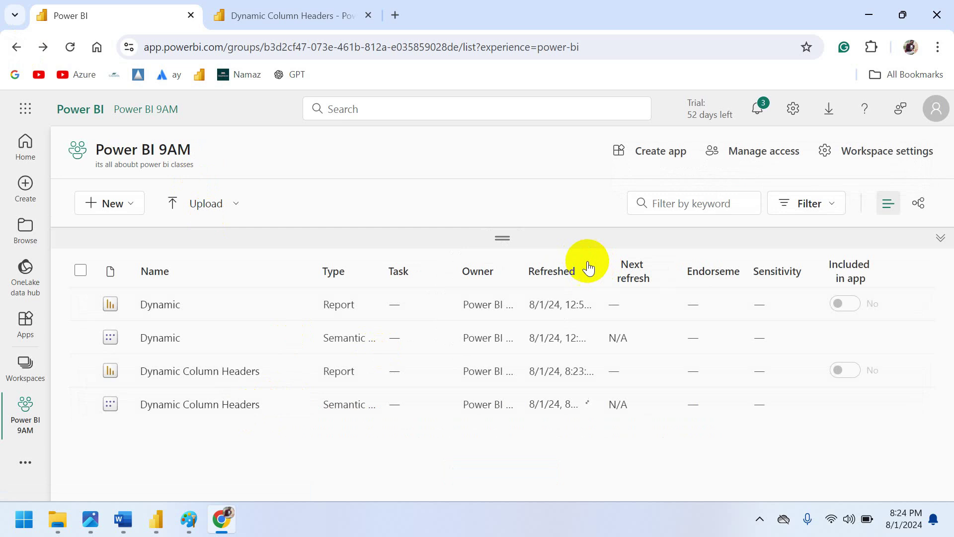
pyautogui.moveTo(599, 264); pyautogui.dragTo(705, 264)
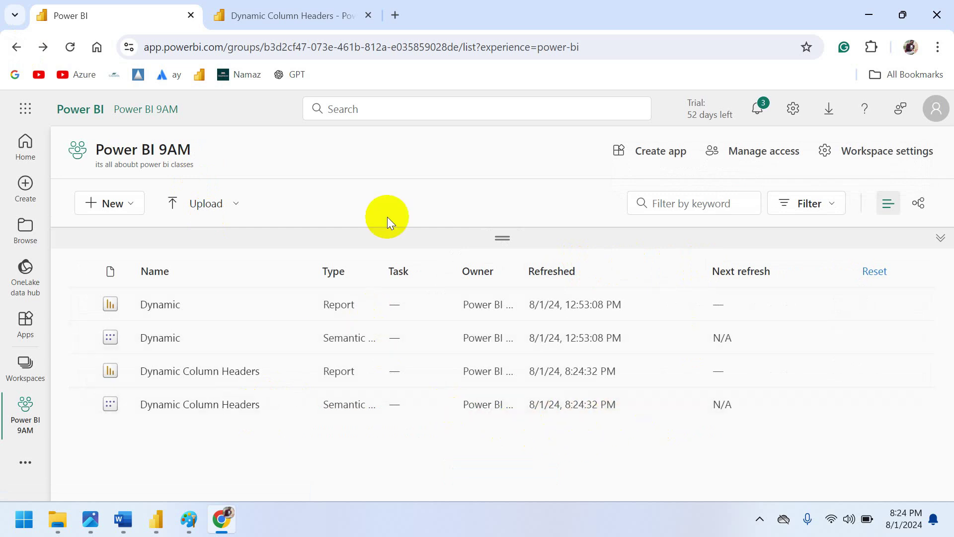
pyautogui.click(302, 17)
pyautogui.click(361, 48)
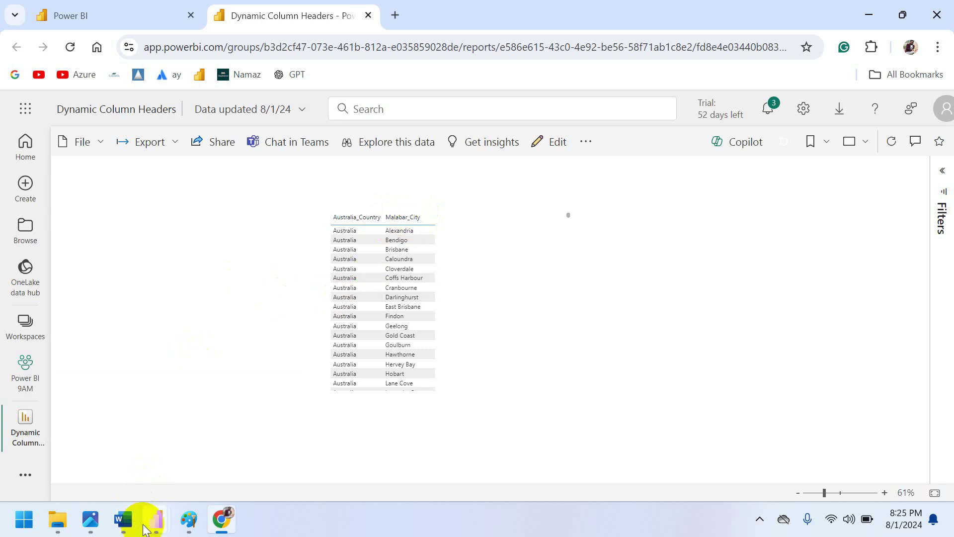
# - In Power BI Desktop, close the publishing success message and collapse Dynamic Column Names
pyautogui.moveTo(154, 518)
pyautogui.click(107, 462)
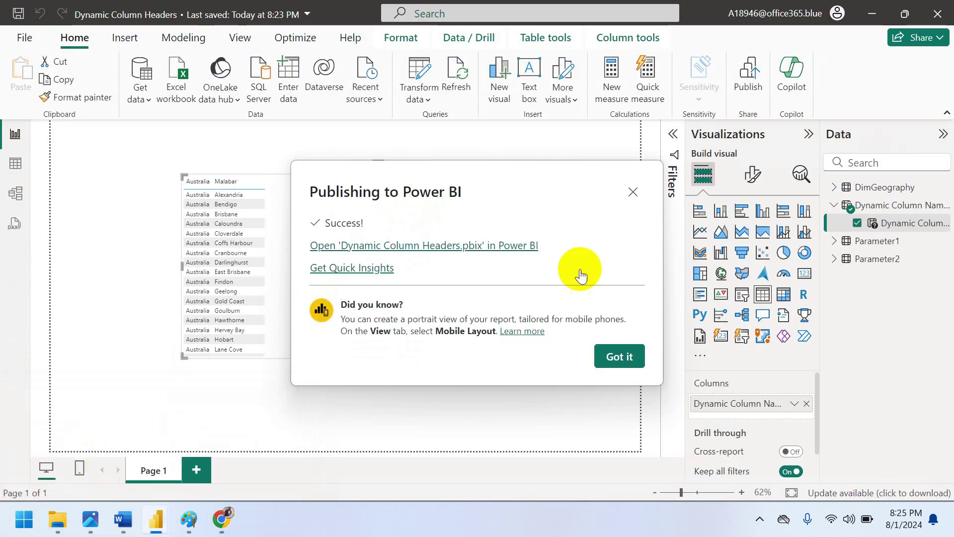
pyautogui.click(633, 192)
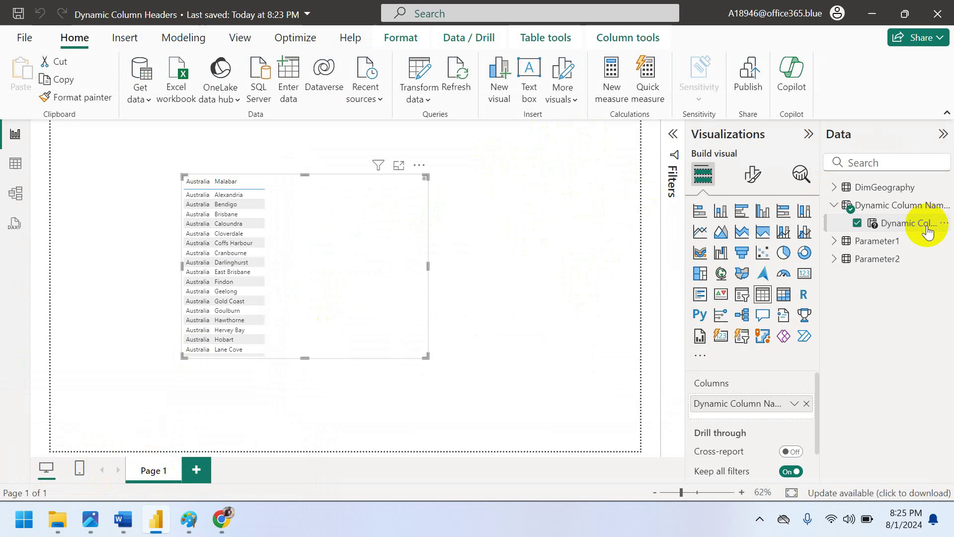
pyautogui.click(838, 206)
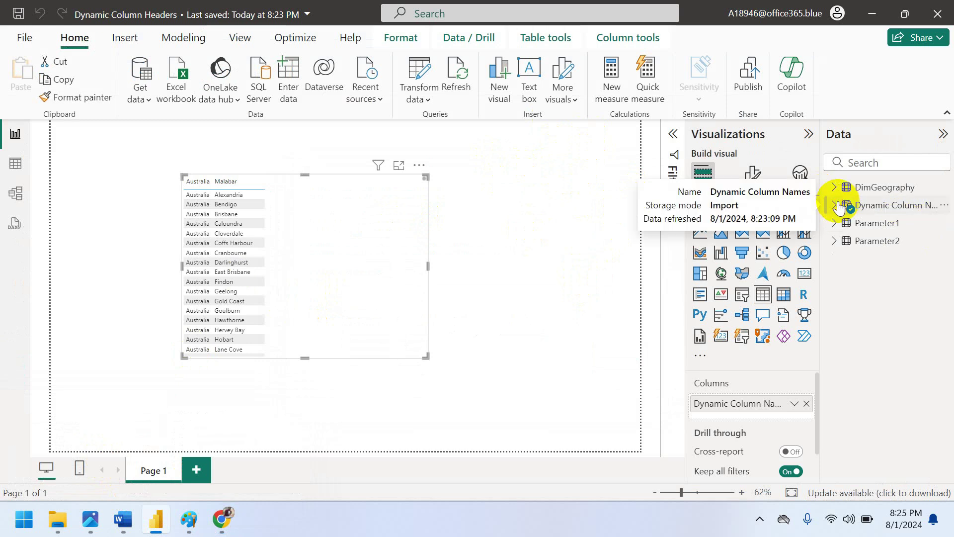